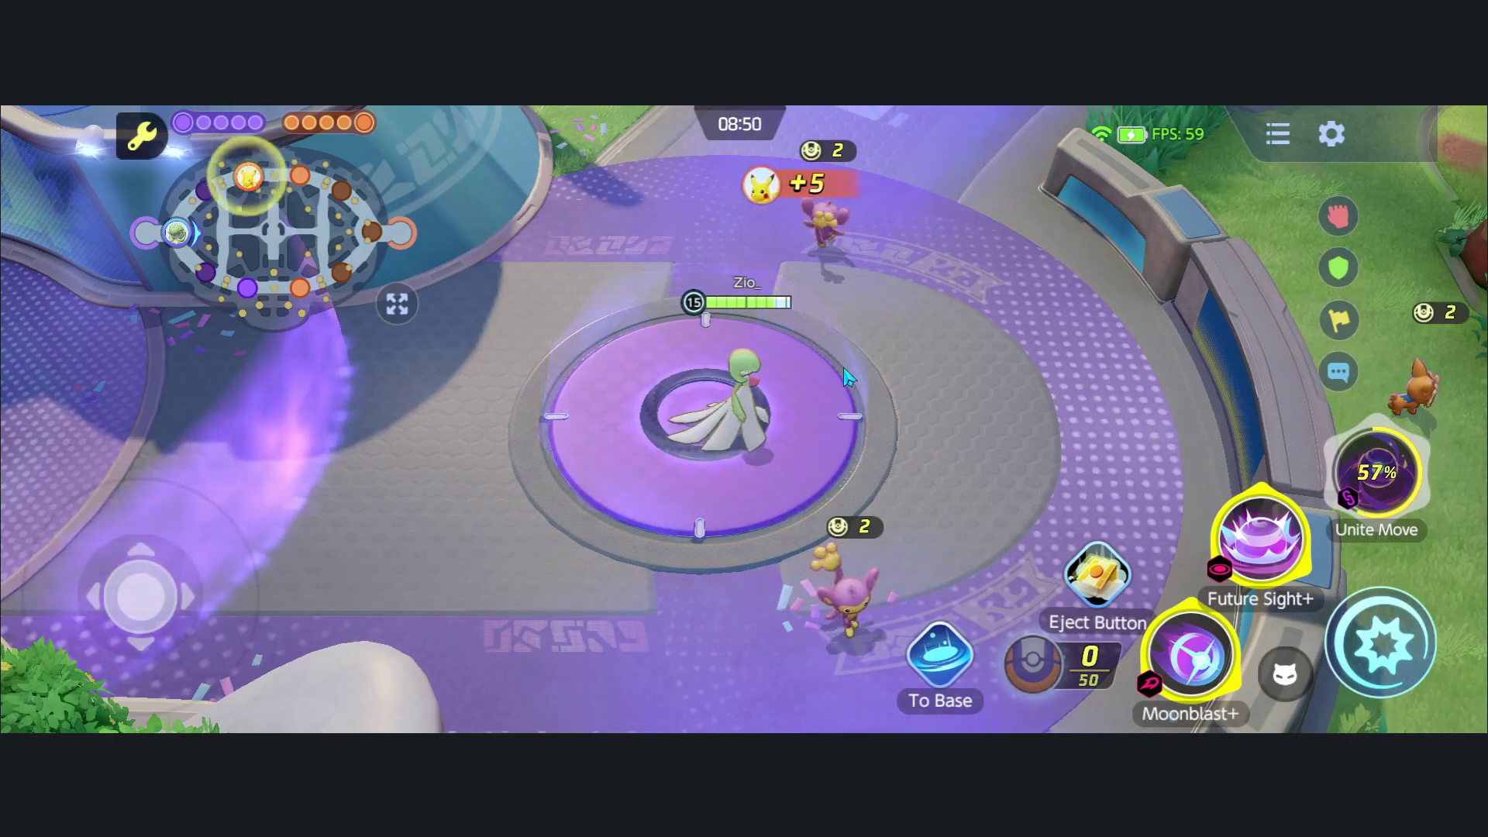
# - Walk Gardevoir in circles on and around the purple pad in the practice match to try out the movement controls
pyautogui.press('d')
pyautogui.press('w')
pyautogui.press('a')
pyautogui.press('s')
pyautogui.press('d')
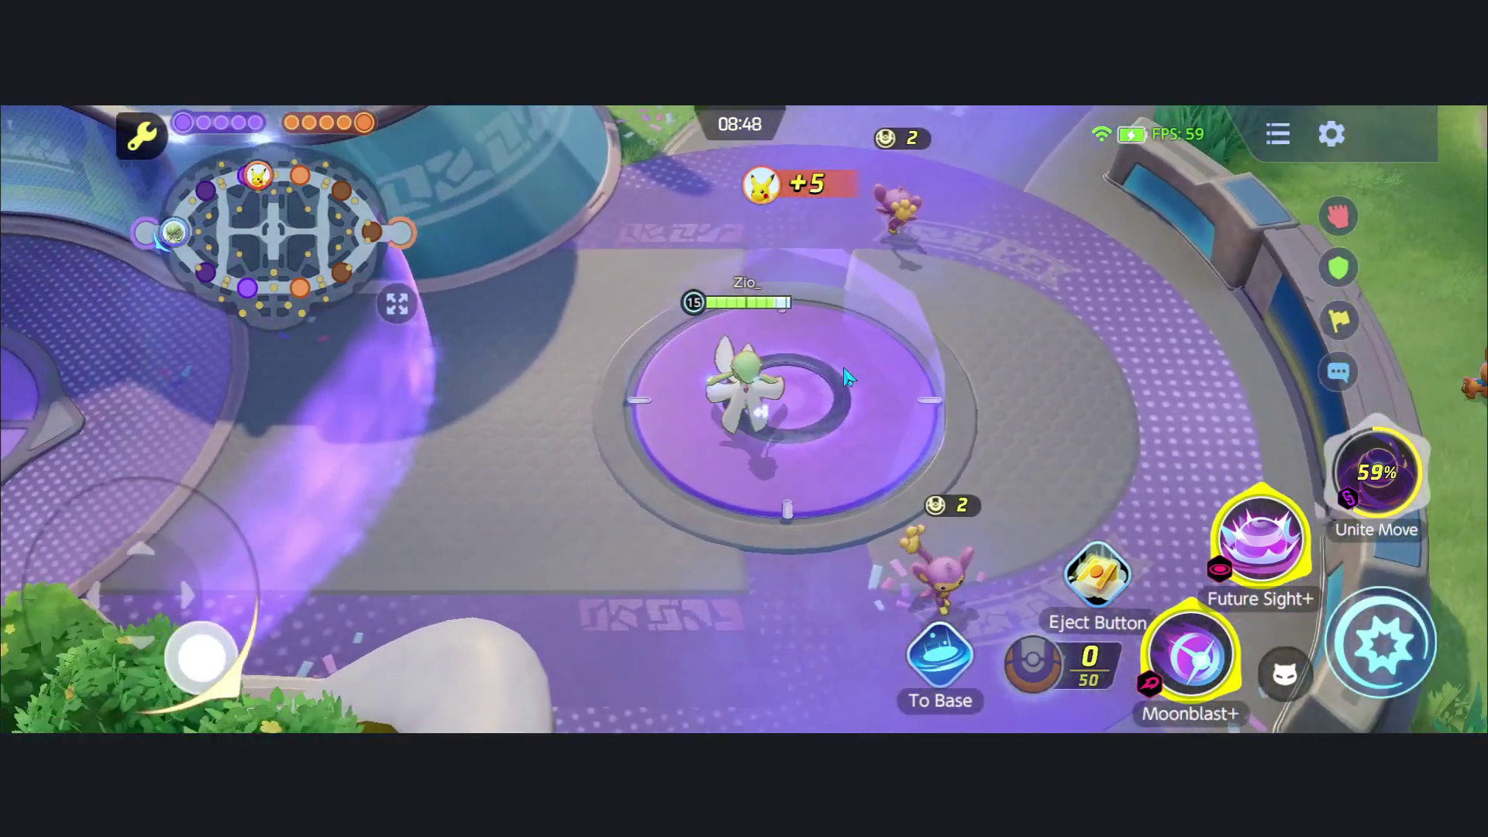
pyautogui.press('w')
pyautogui.press('a')
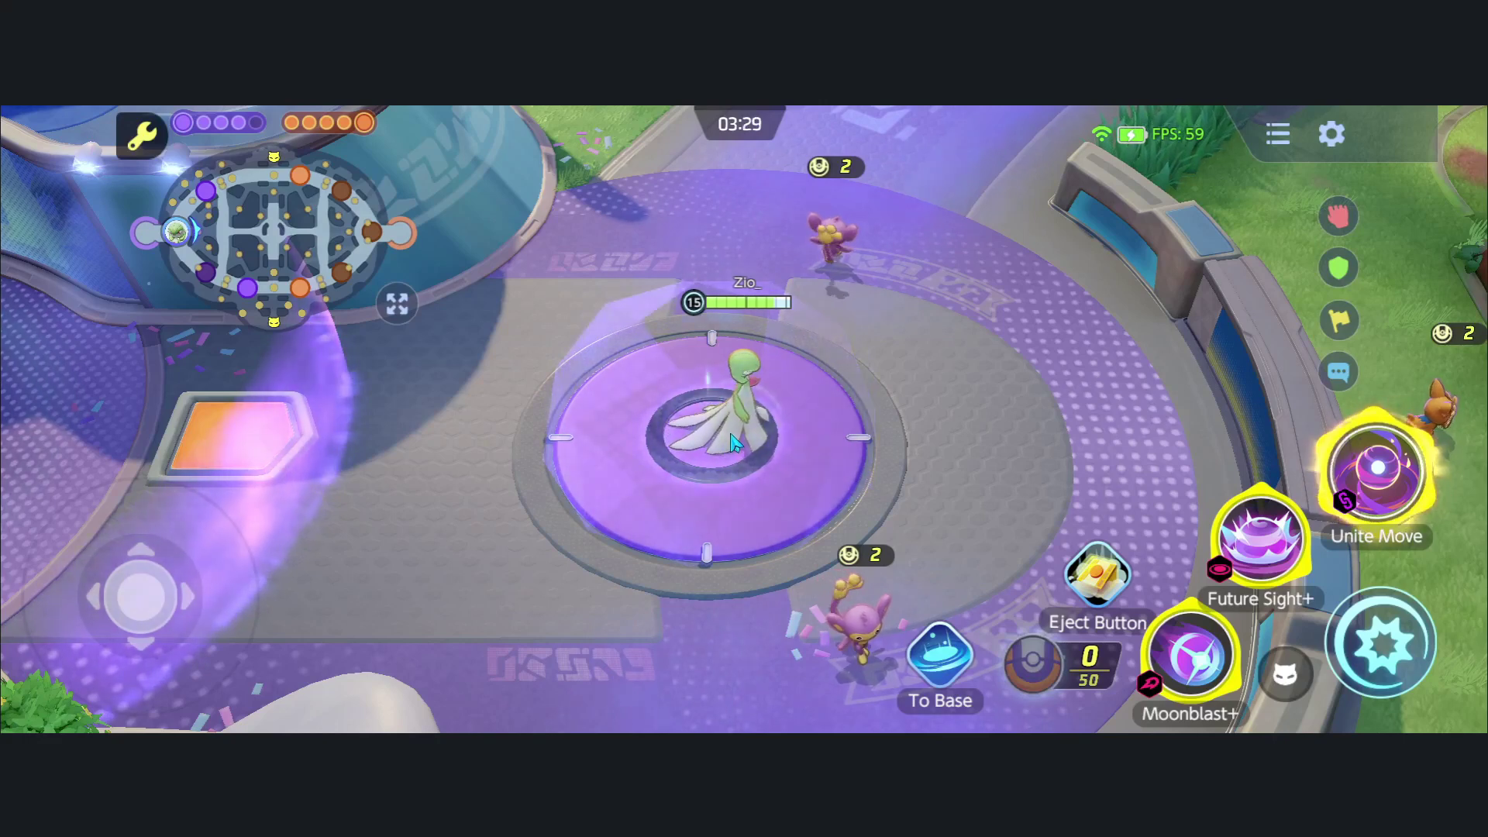
pyautogui.press('a')
pyautogui.press('s')
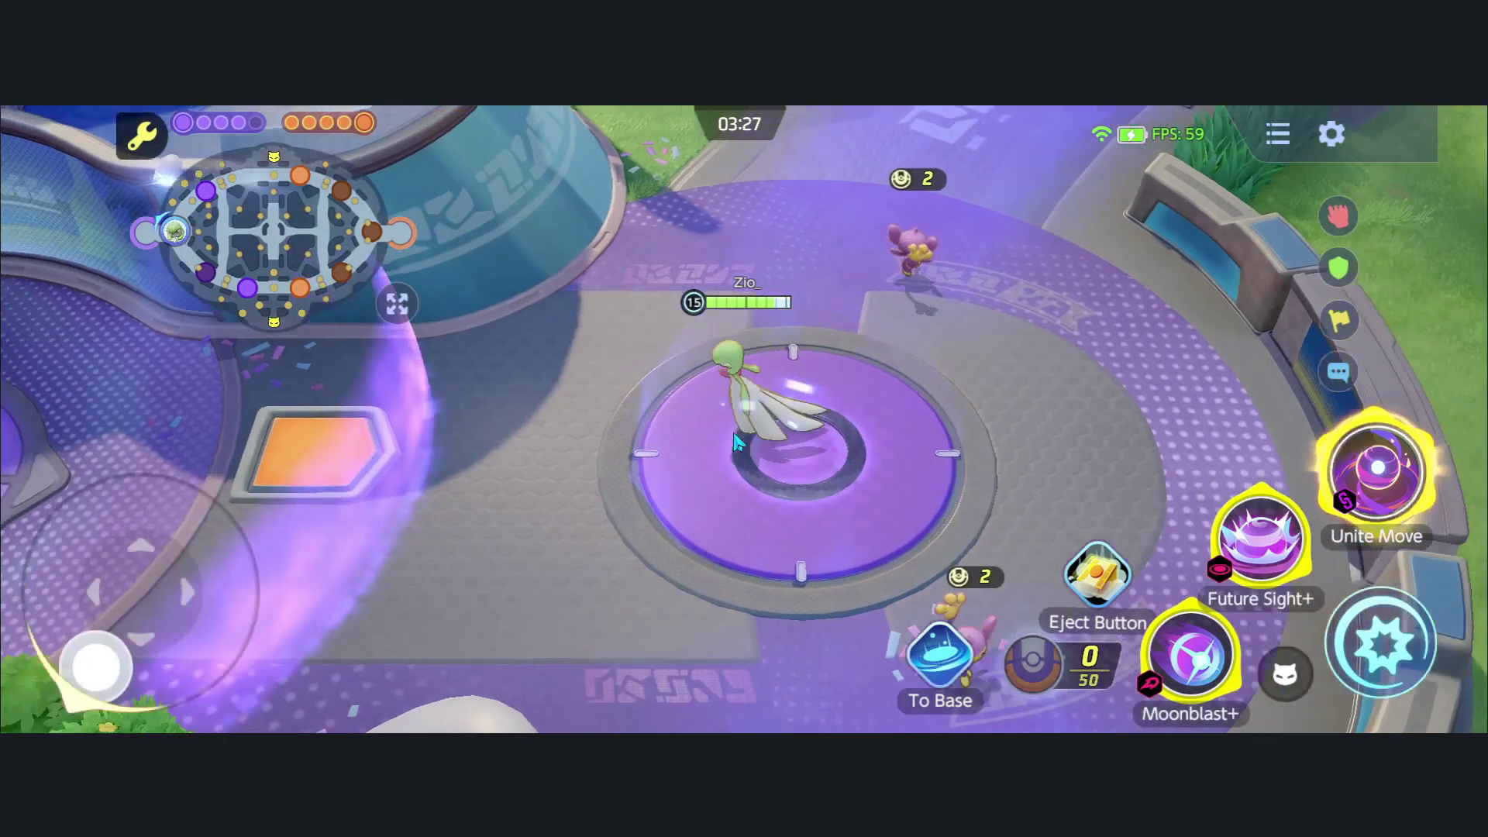
pyautogui.press('d')
pyautogui.press('w')
pyautogui.press('d')
pyautogui.press('s')
pyautogui.press('a')
pyautogui.press('w')
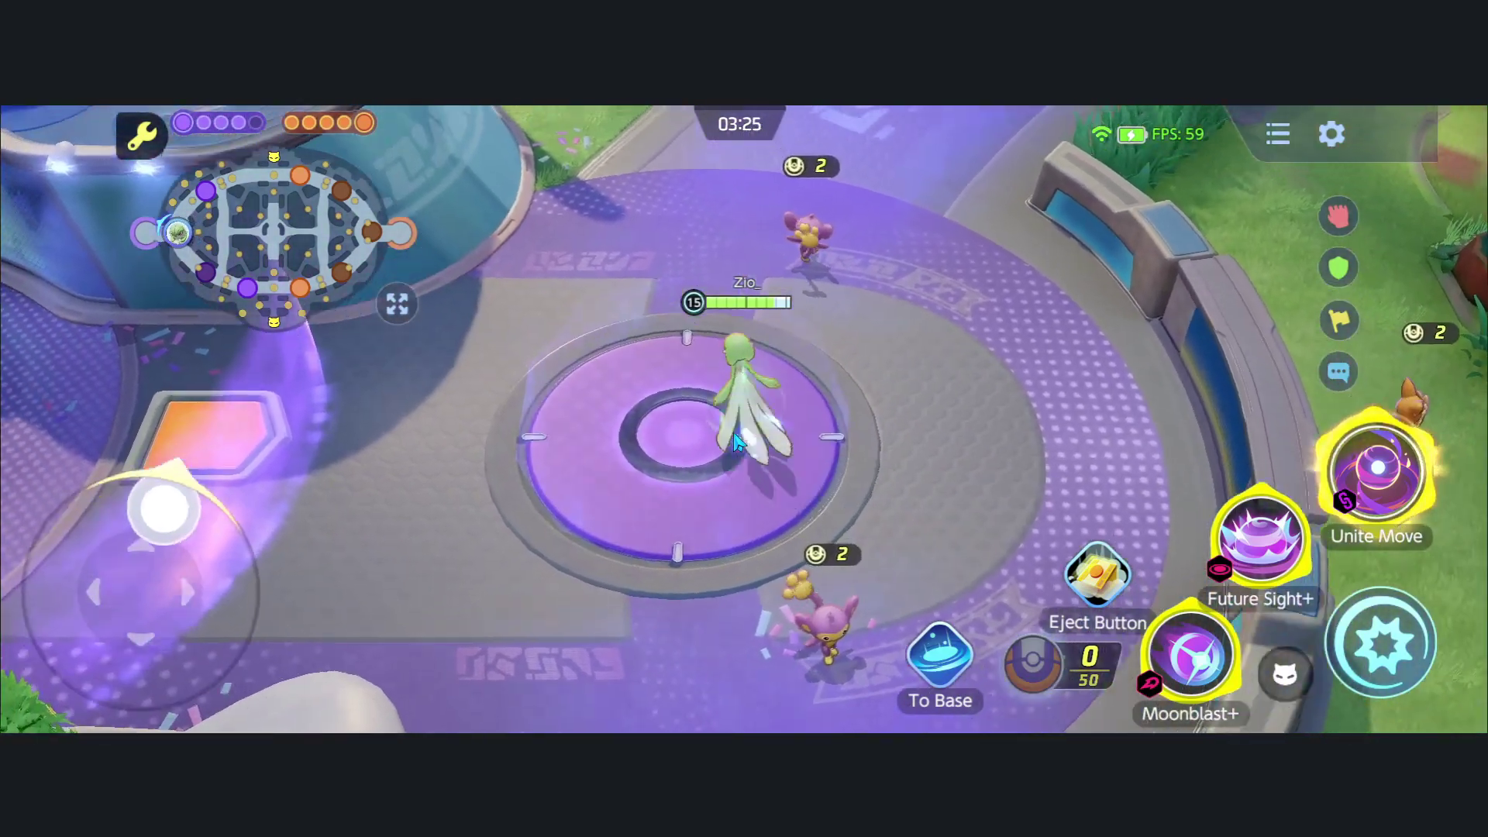
pyautogui.press('a')
pyautogui.press('s')
pyautogui.press('d')
pyautogui.press('w')
pyautogui.press('a')
pyautogui.press('s')
pyautogui.press('d')
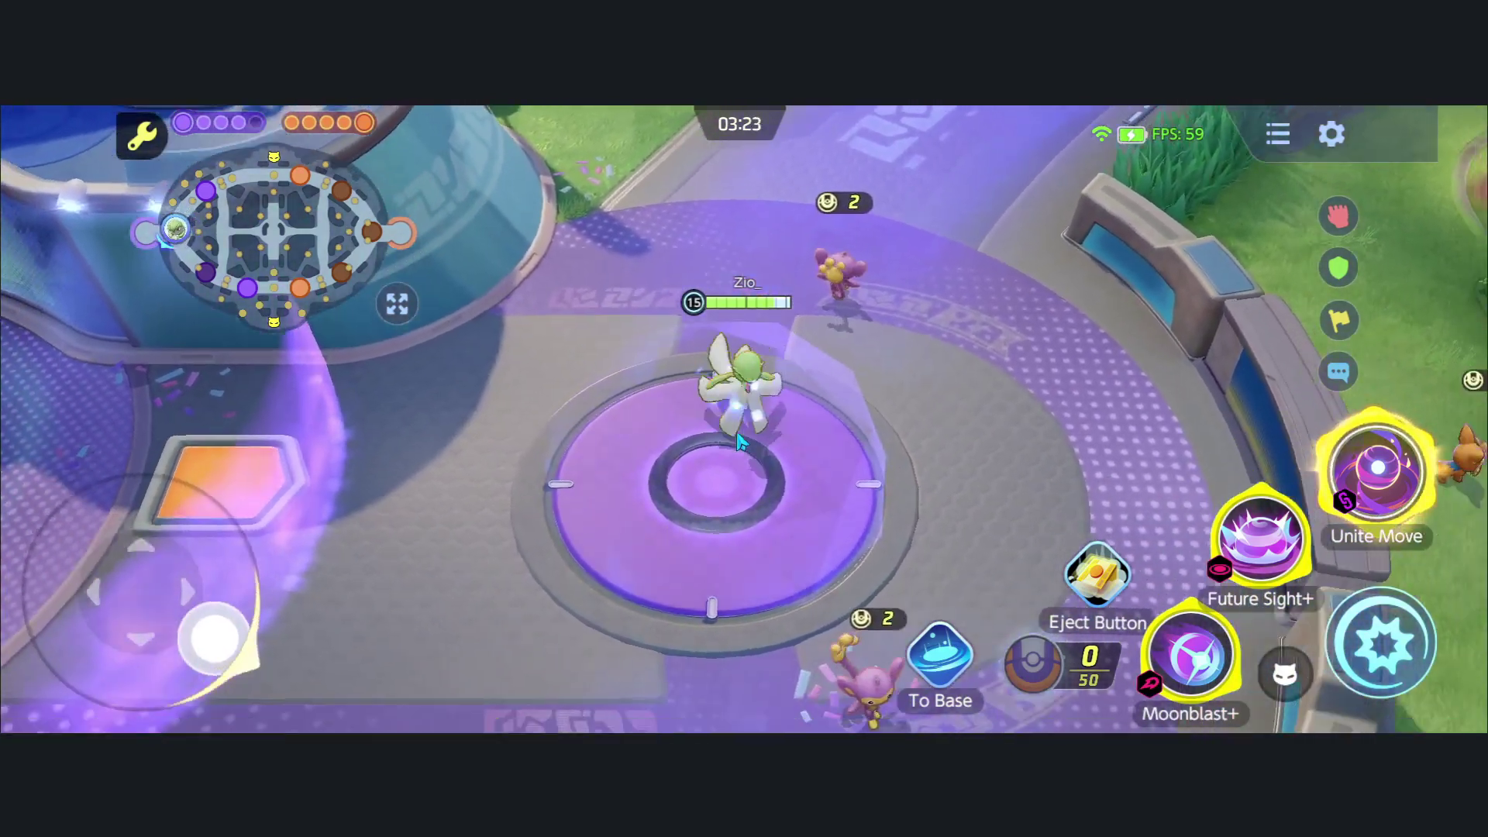
pyautogui.press('s')
pyautogui.press('a')
pyautogui.press('s')
pyautogui.press('d')
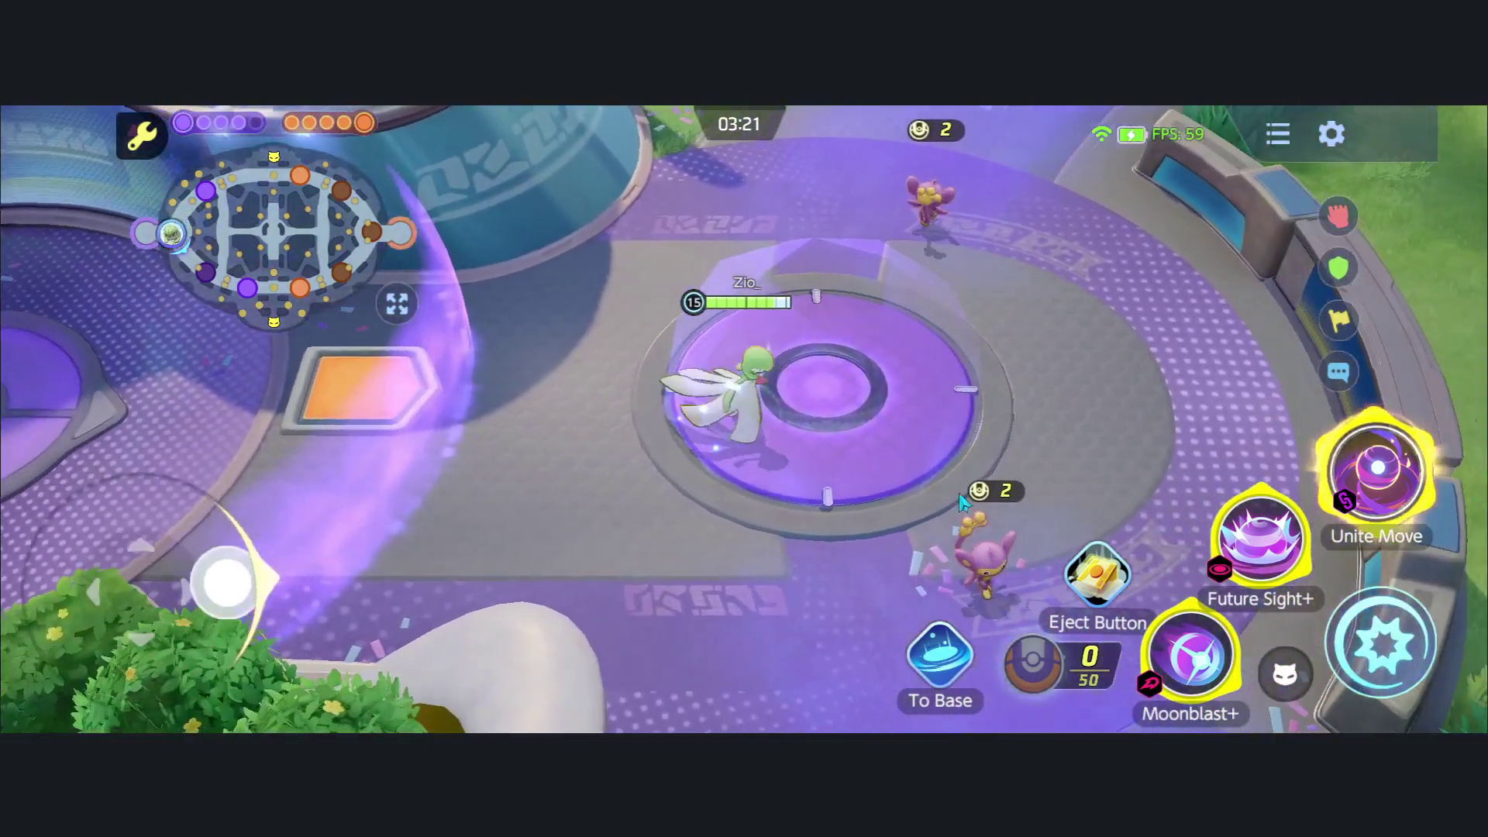
pyautogui.press('a')
pyautogui.press('d')
pyautogui.press('a')
pyautogui.press('s')
pyautogui.press('d')
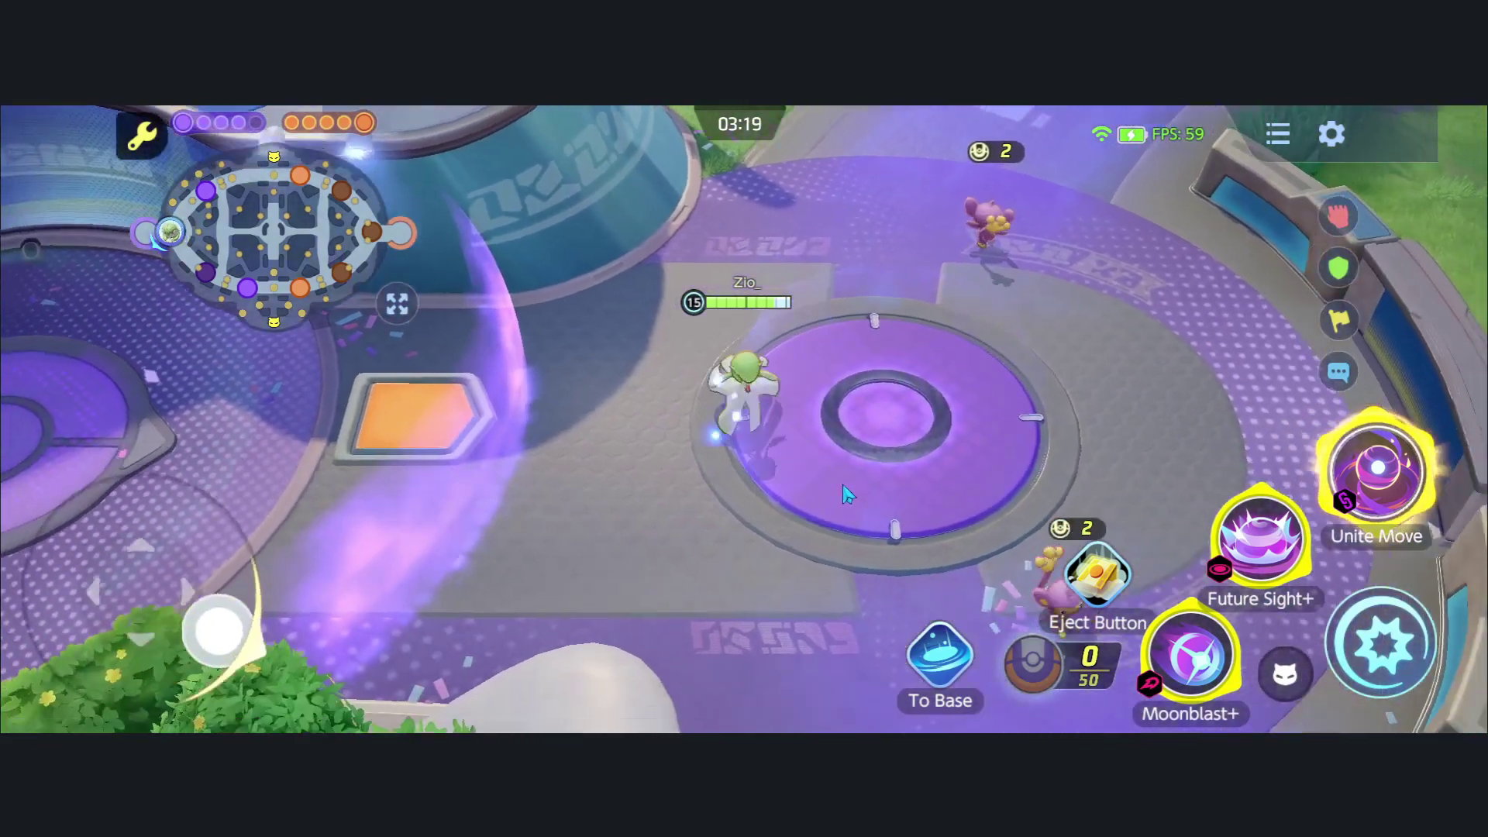
pyautogui.press('w')
pyautogui.press('a')
pyautogui.press('s')
pyautogui.press('d')
pyautogui.press('w')
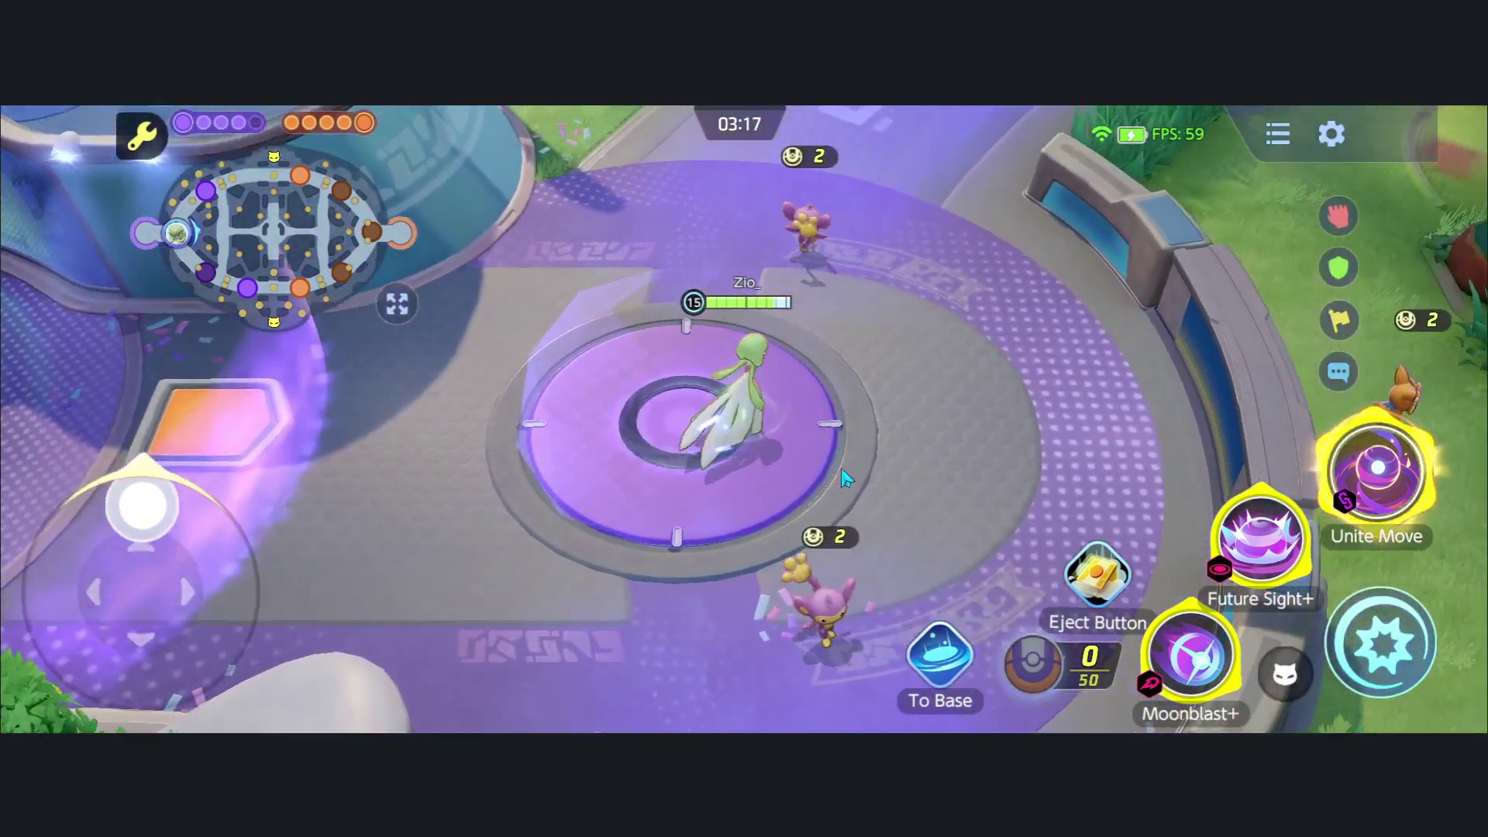
pyautogui.press('a')
pyautogui.press('s')
pyautogui.press('d')
pyautogui.press('w')
pyautogui.press('a')
pyautogui.press('s')
pyautogui.press('d')
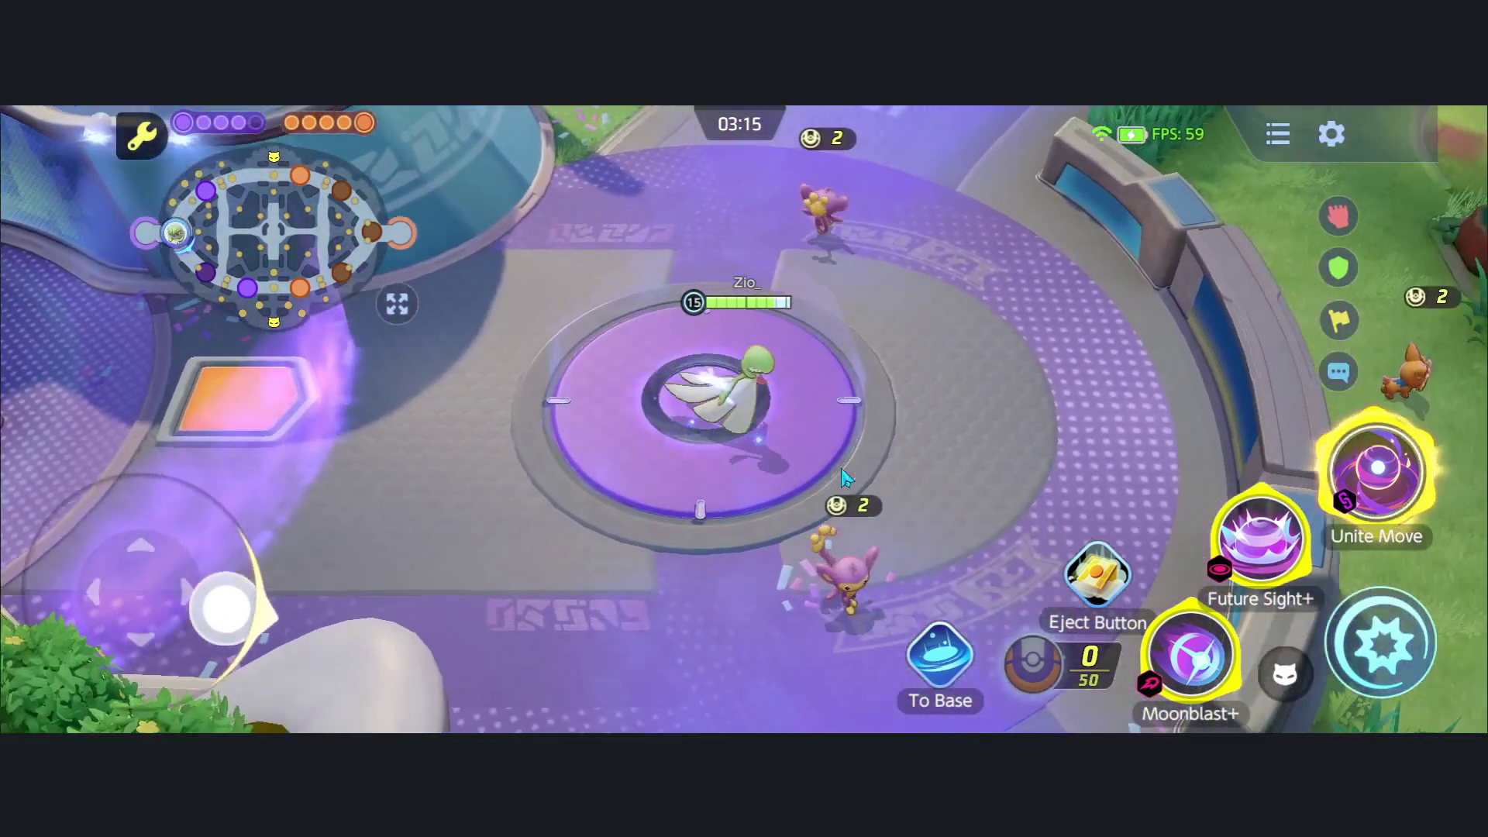
pyautogui.press('a')
pyautogui.press('w')
pyautogui.press('a')
pyautogui.press('d')
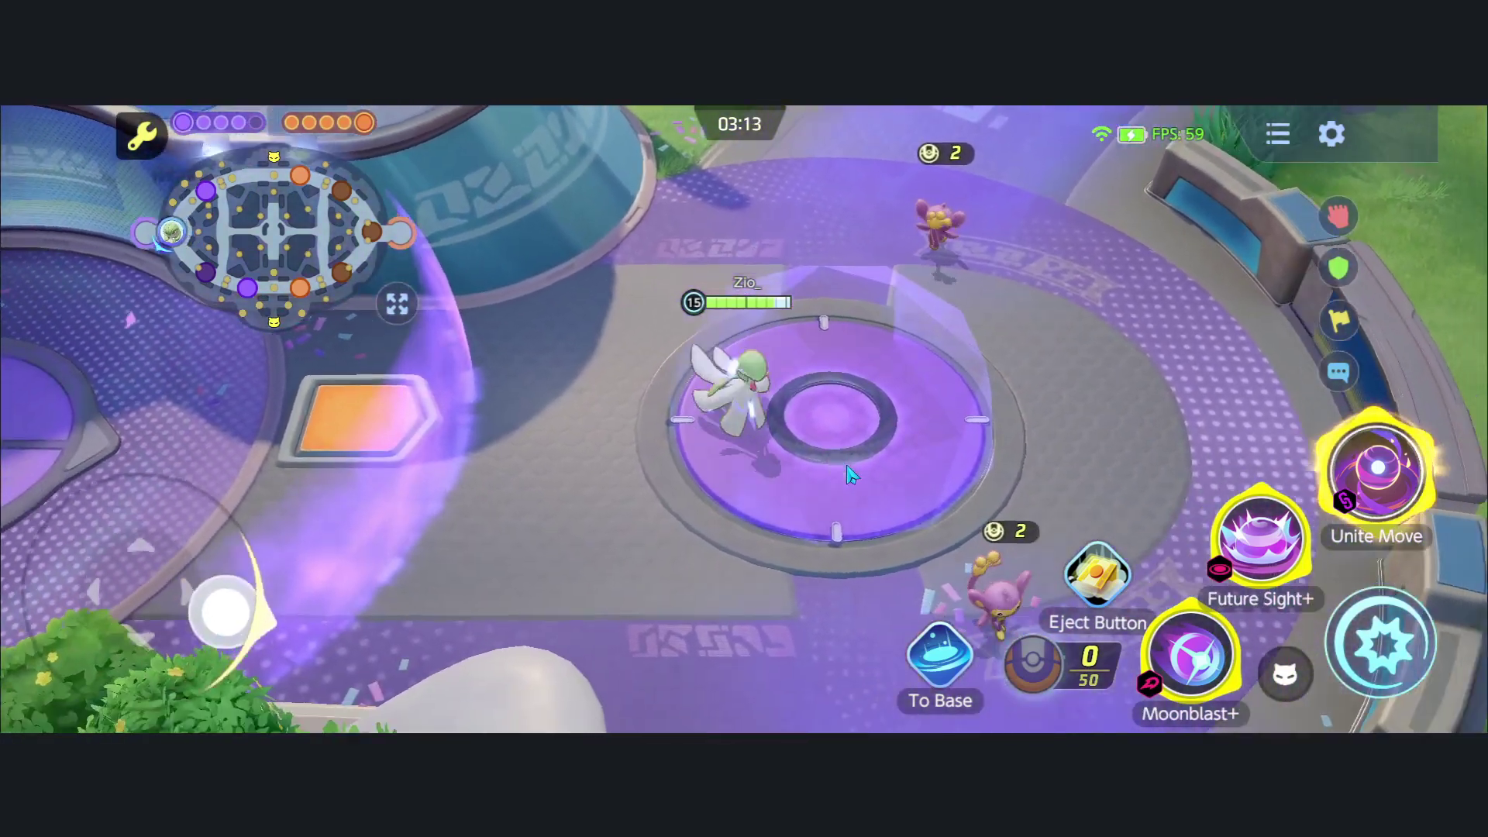
pyautogui.press('a')
pyautogui.press('d')
pyautogui.press('a')
pyautogui.press('d')
pyautogui.press('a')
pyautogui.press('w')
pyautogui.press('a')
pyautogui.press('d')
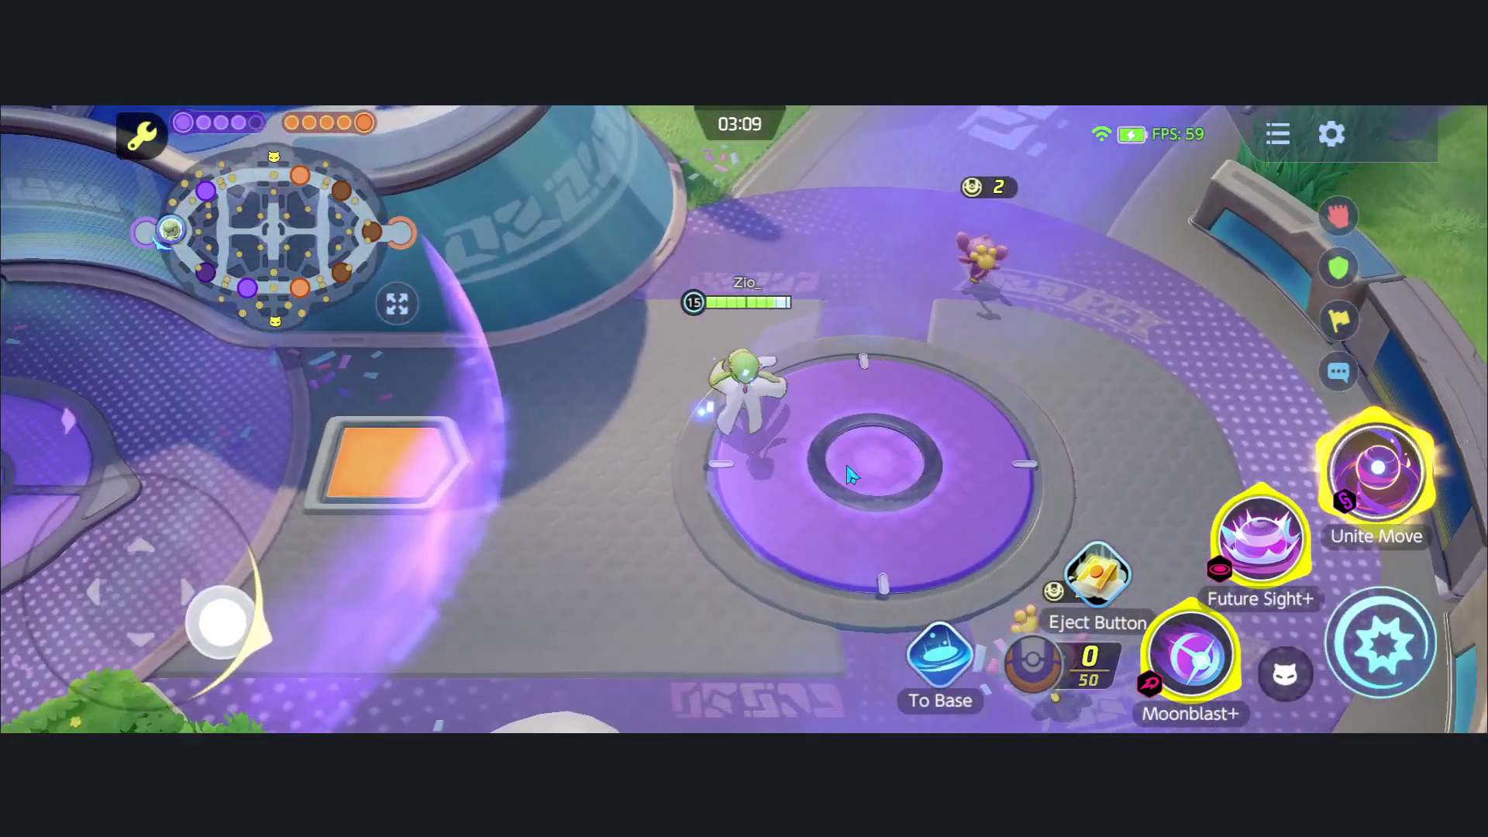
pyautogui.press('s')
pyautogui.press('a')
pyautogui.press('s')
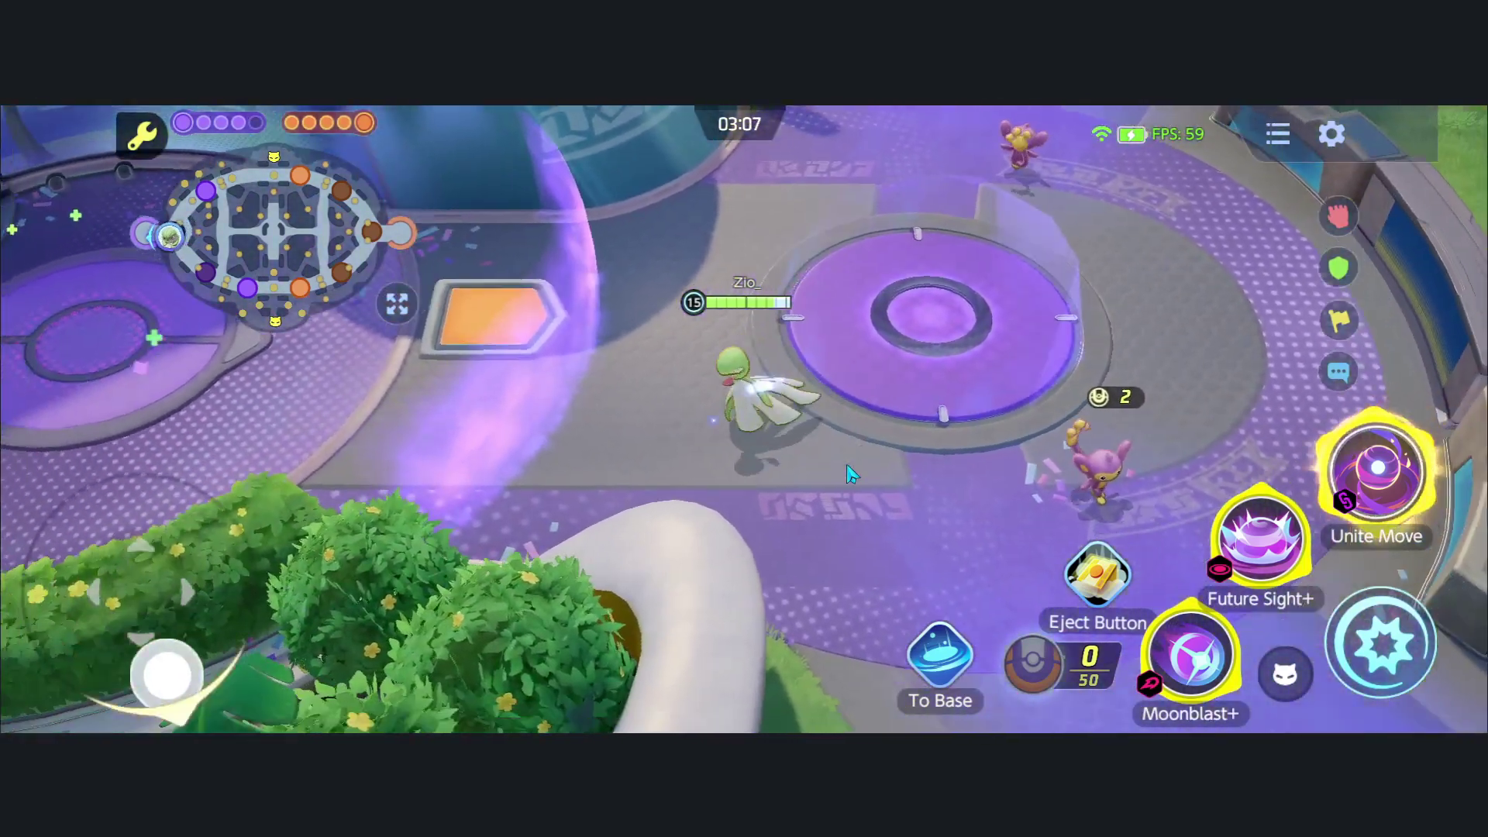
pyautogui.press('d')
pyautogui.press('s')
pyautogui.press('a')
pyautogui.press('w')
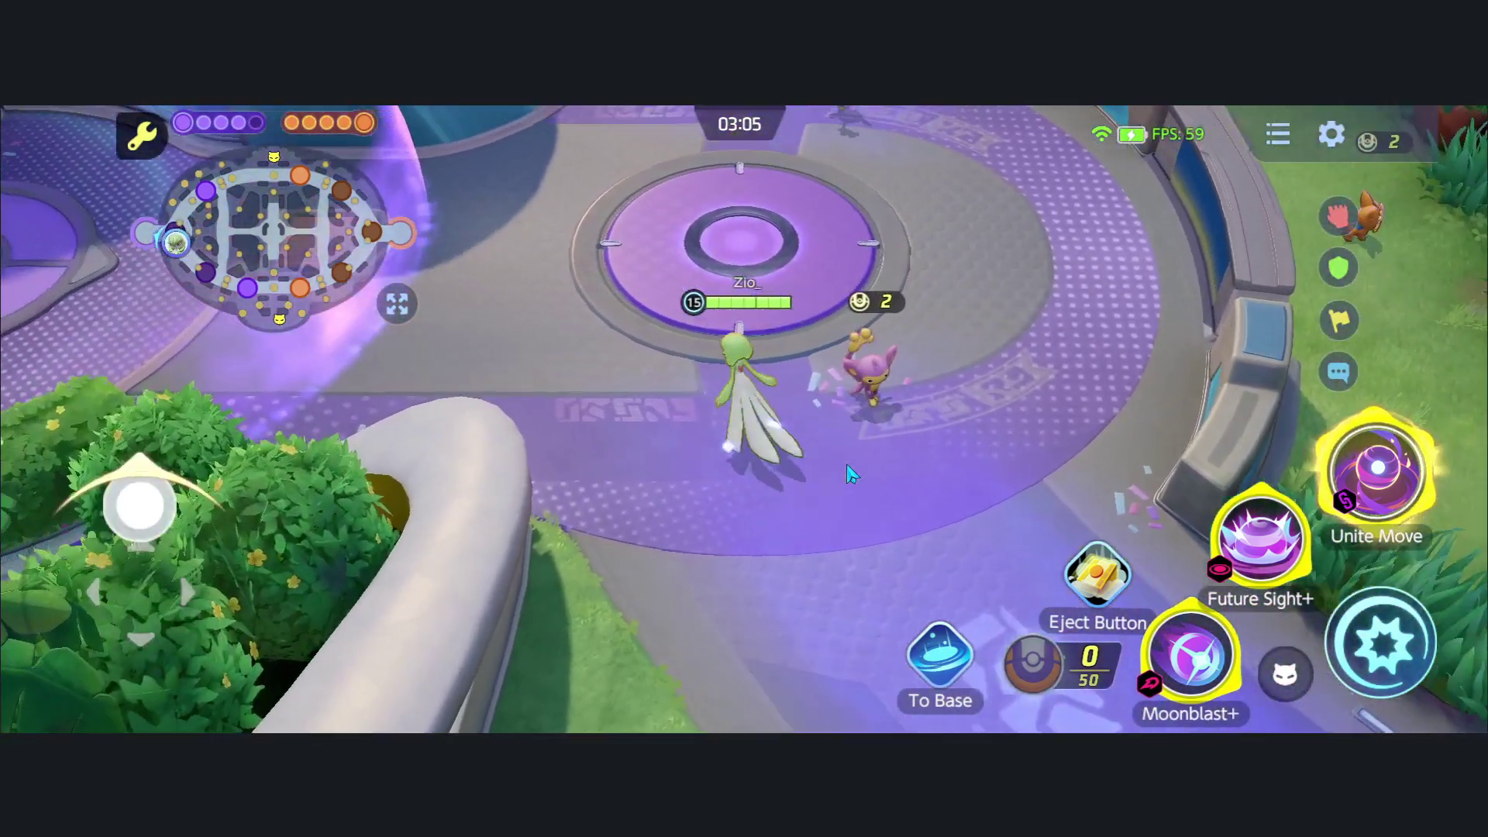
pyautogui.press('a')
pyautogui.press('d')
pyautogui.press('a')
pyautogui.press('s')
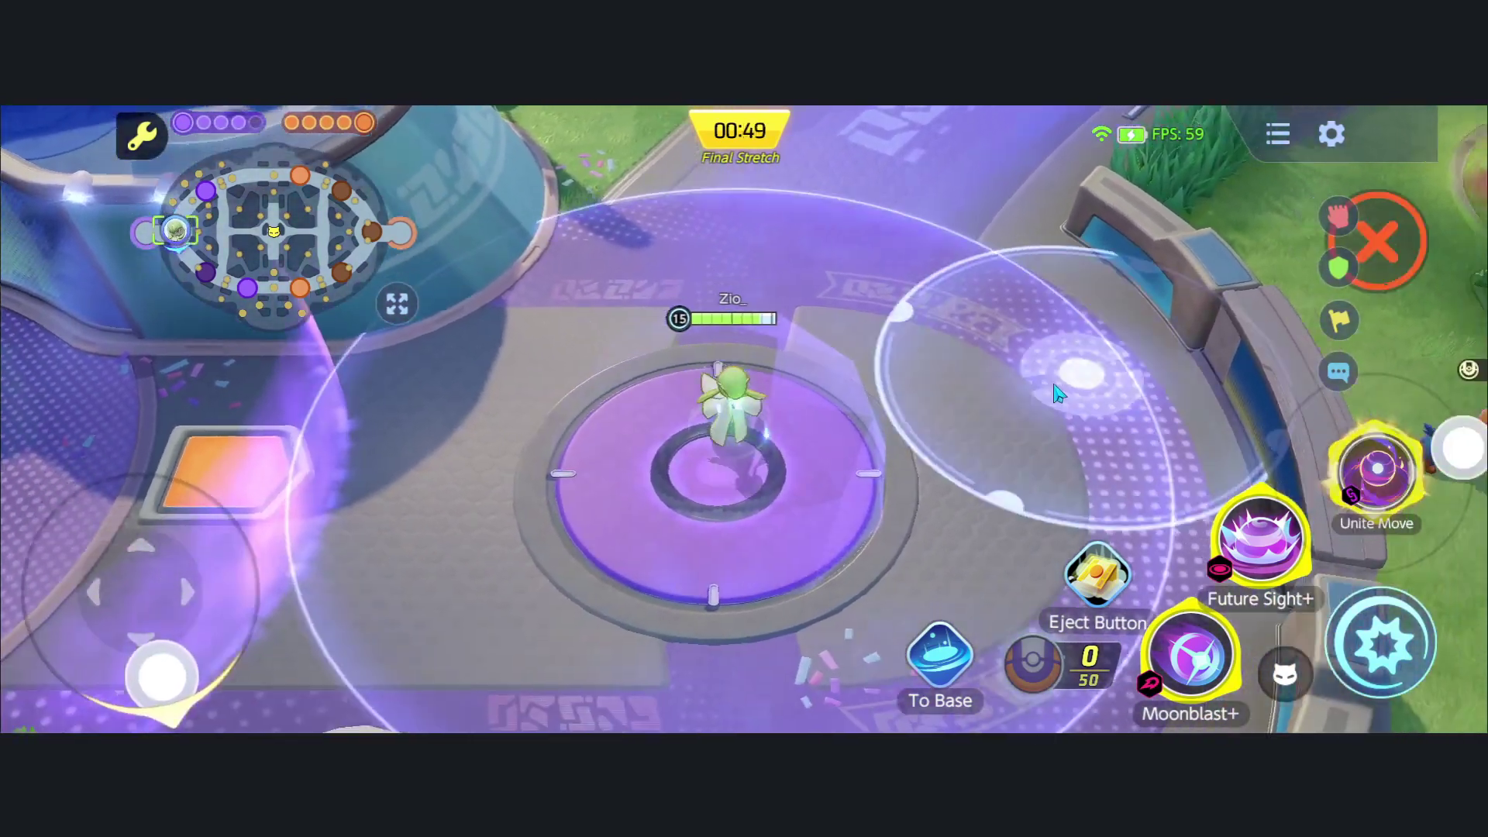
pyautogui.press('a')
pyautogui.press('w')
pyautogui.press('d')
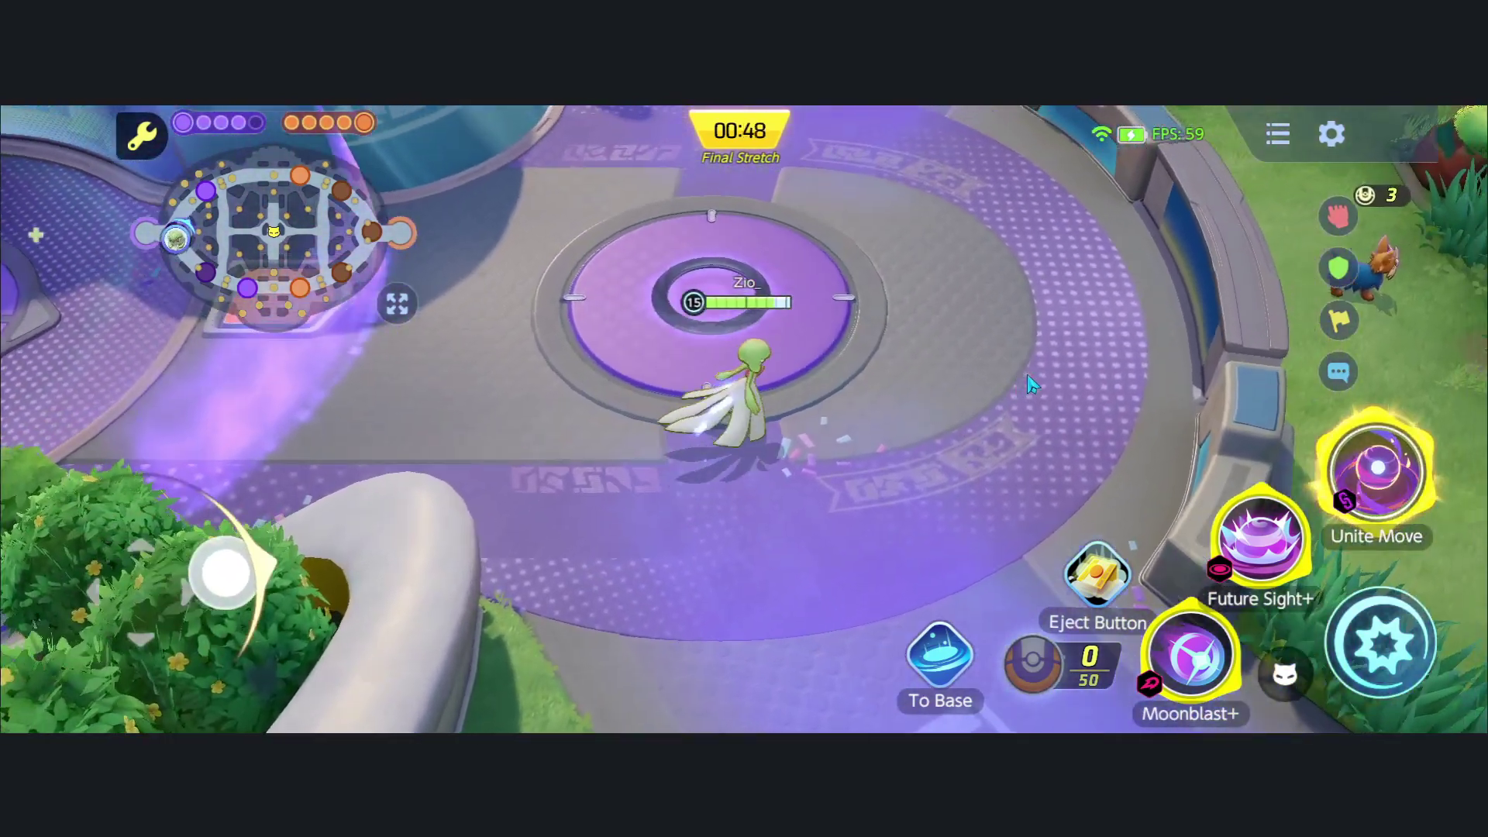
pyautogui.press('w')
pyautogui.press('a')
pyautogui.press('s')
pyautogui.press('d')
pyautogui.press('w')
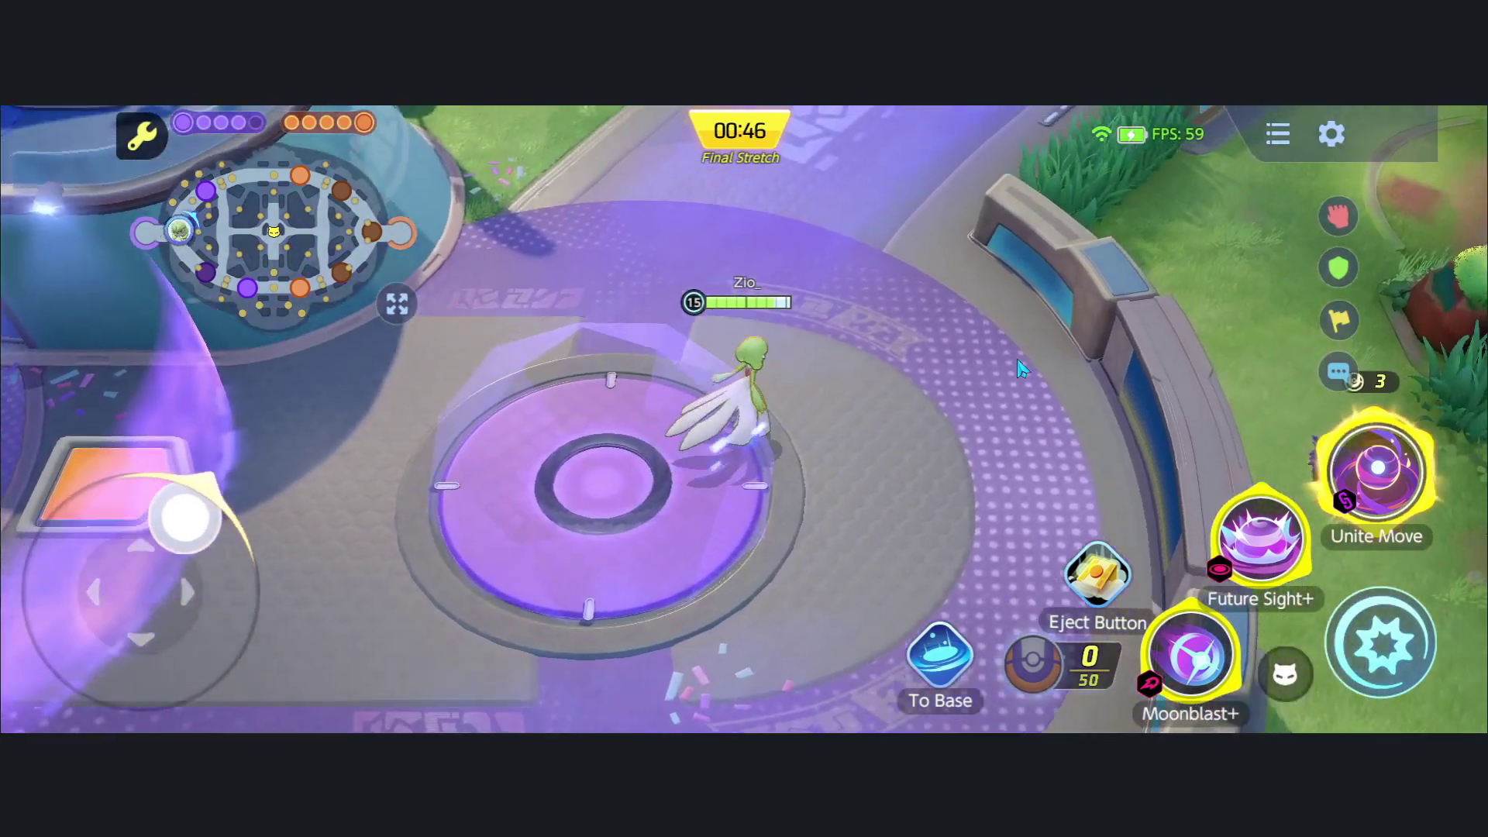
pyautogui.press('a')
pyautogui.press('s')
pyautogui.press('d')
pyautogui.press('s')
pyautogui.press('a')
pyautogui.press('w')
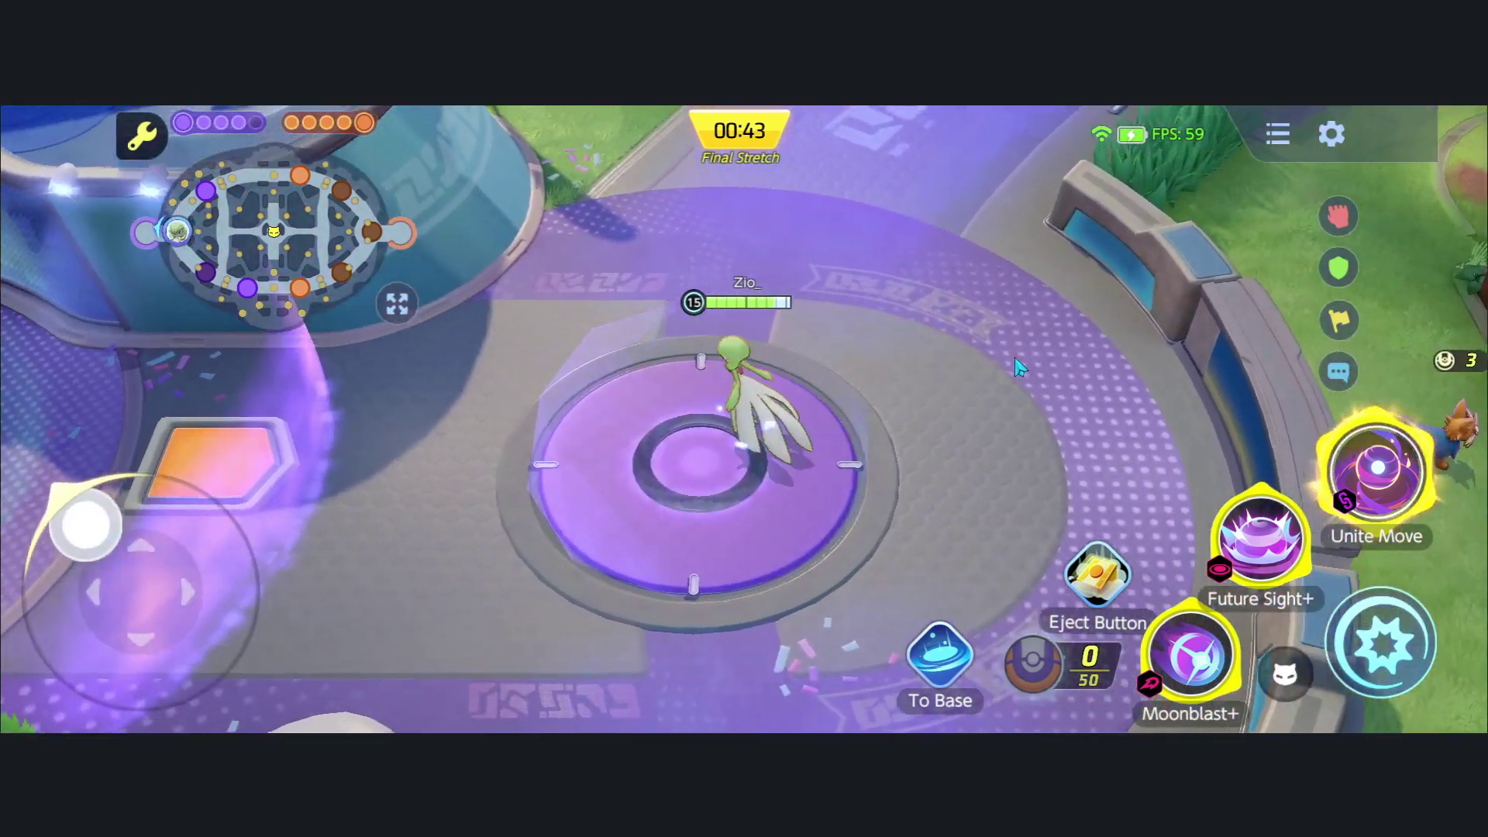
pyautogui.press('a')
pyautogui.press('s')
pyautogui.press('d')
pyautogui.press('w')
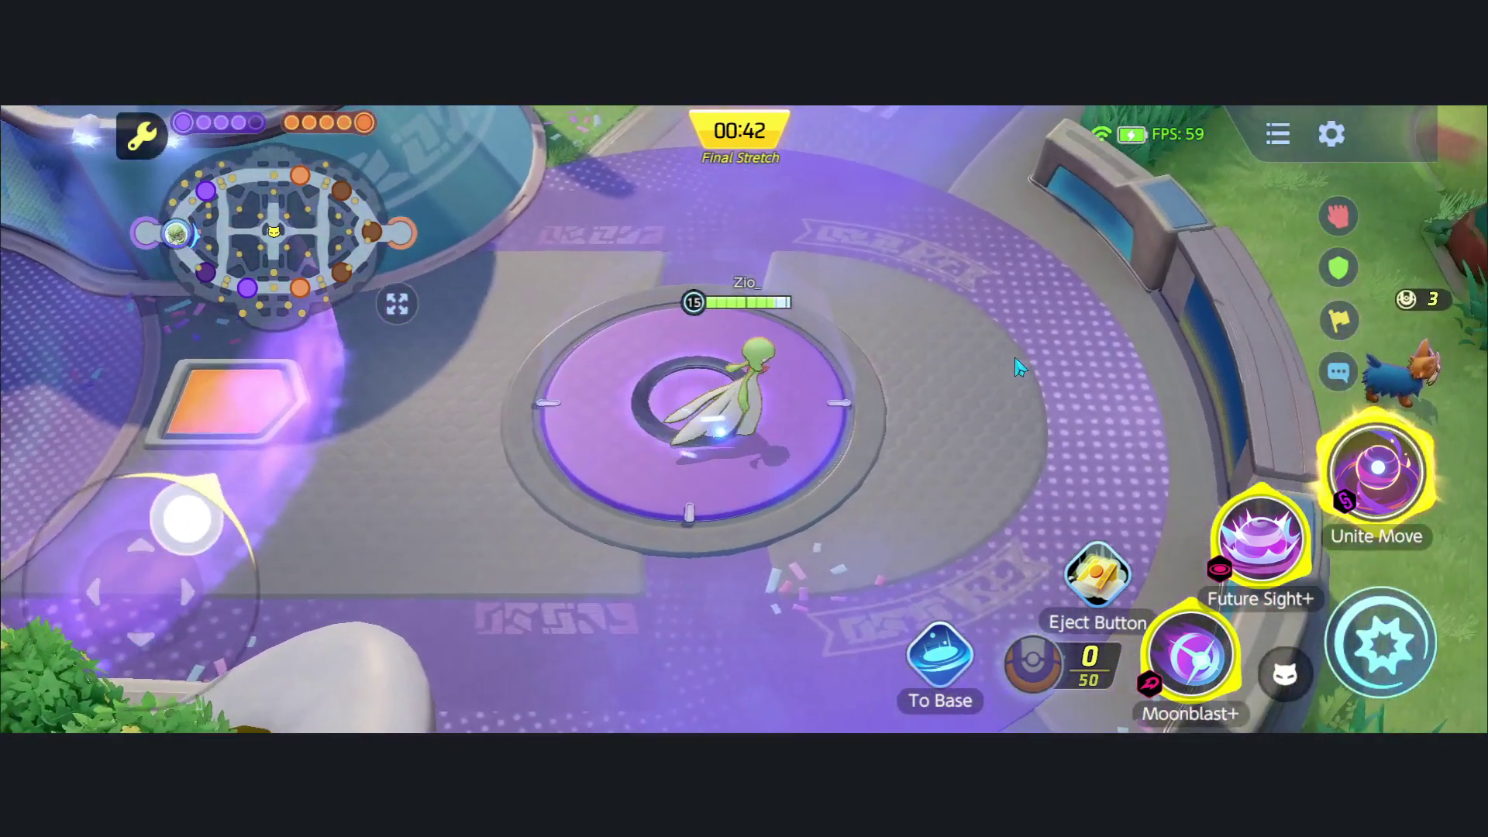
pyautogui.press('a')
pyautogui.press('s')
pyautogui.press('d')
pyautogui.press('a')
pyautogui.press('w')
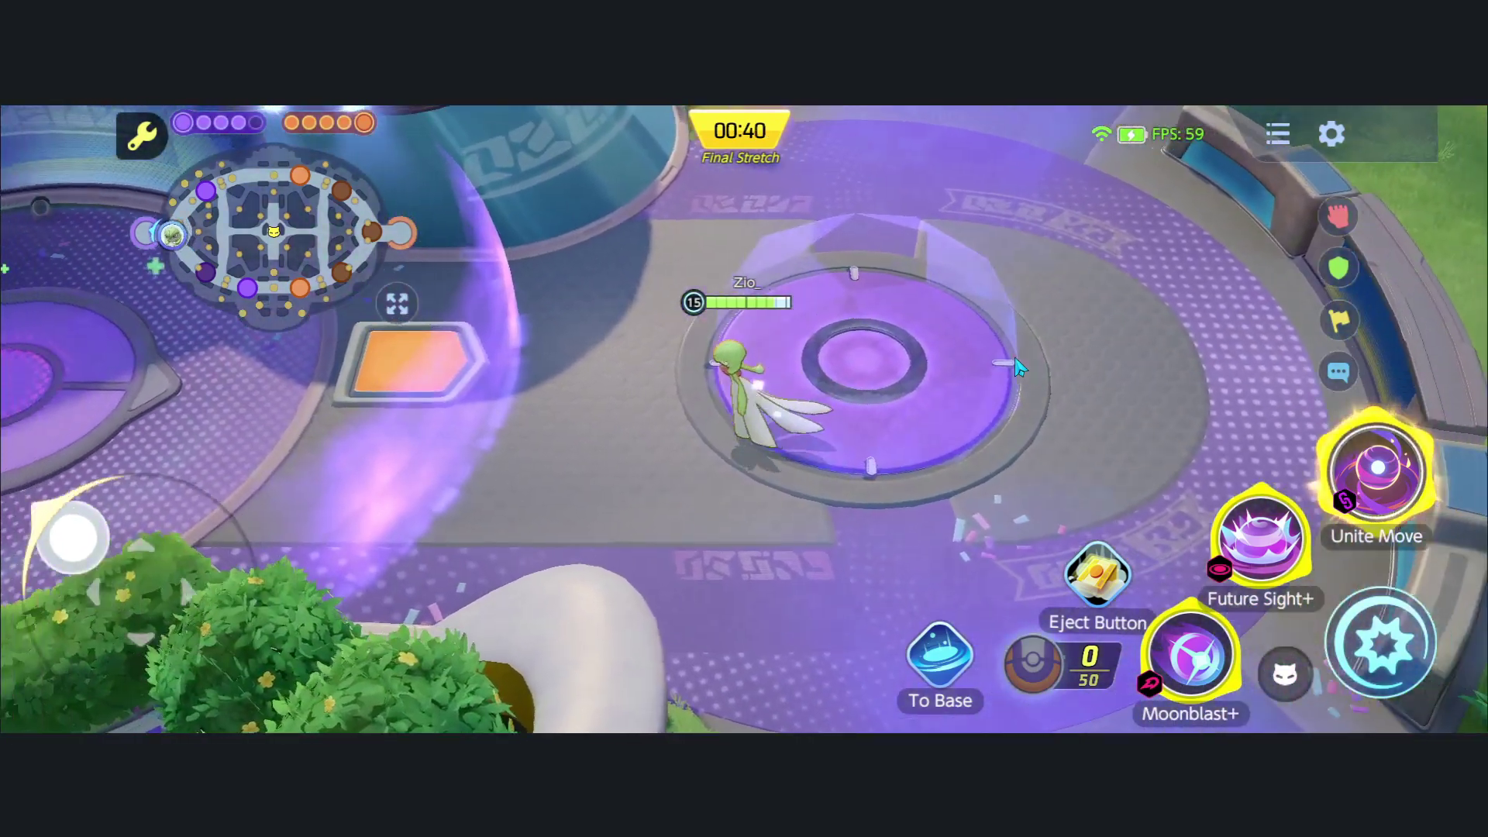
pyautogui.press('d')
pyautogui.press('a')
pyautogui.press('d')
pyautogui.press('s')
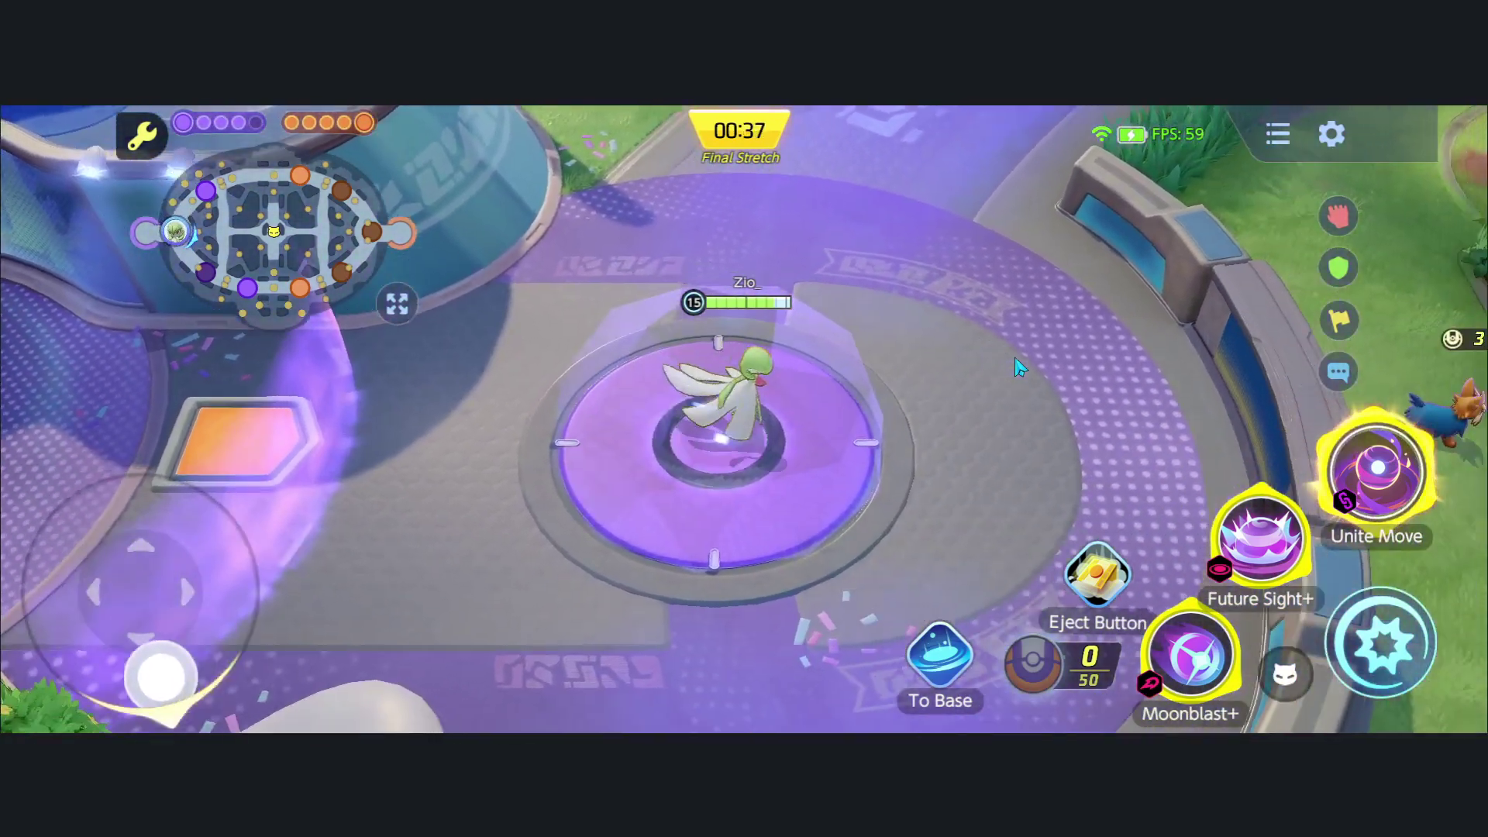
pyautogui.press('a')
pyautogui.press('d')
pyautogui.press('s')
pyautogui.press('a')
pyautogui.press('w')
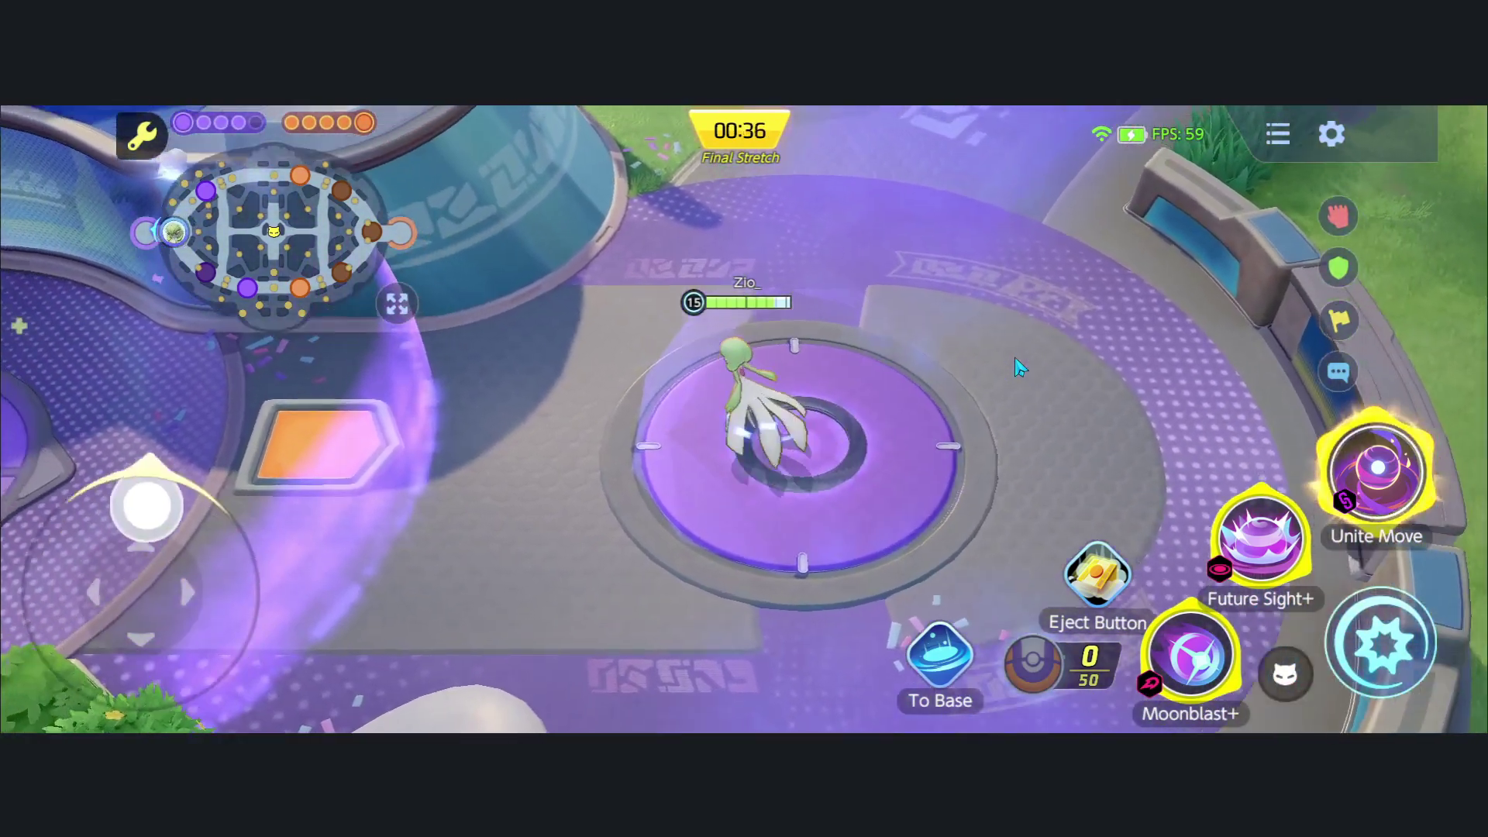
pyautogui.press('d')
pyautogui.press('s')
pyautogui.press('a')
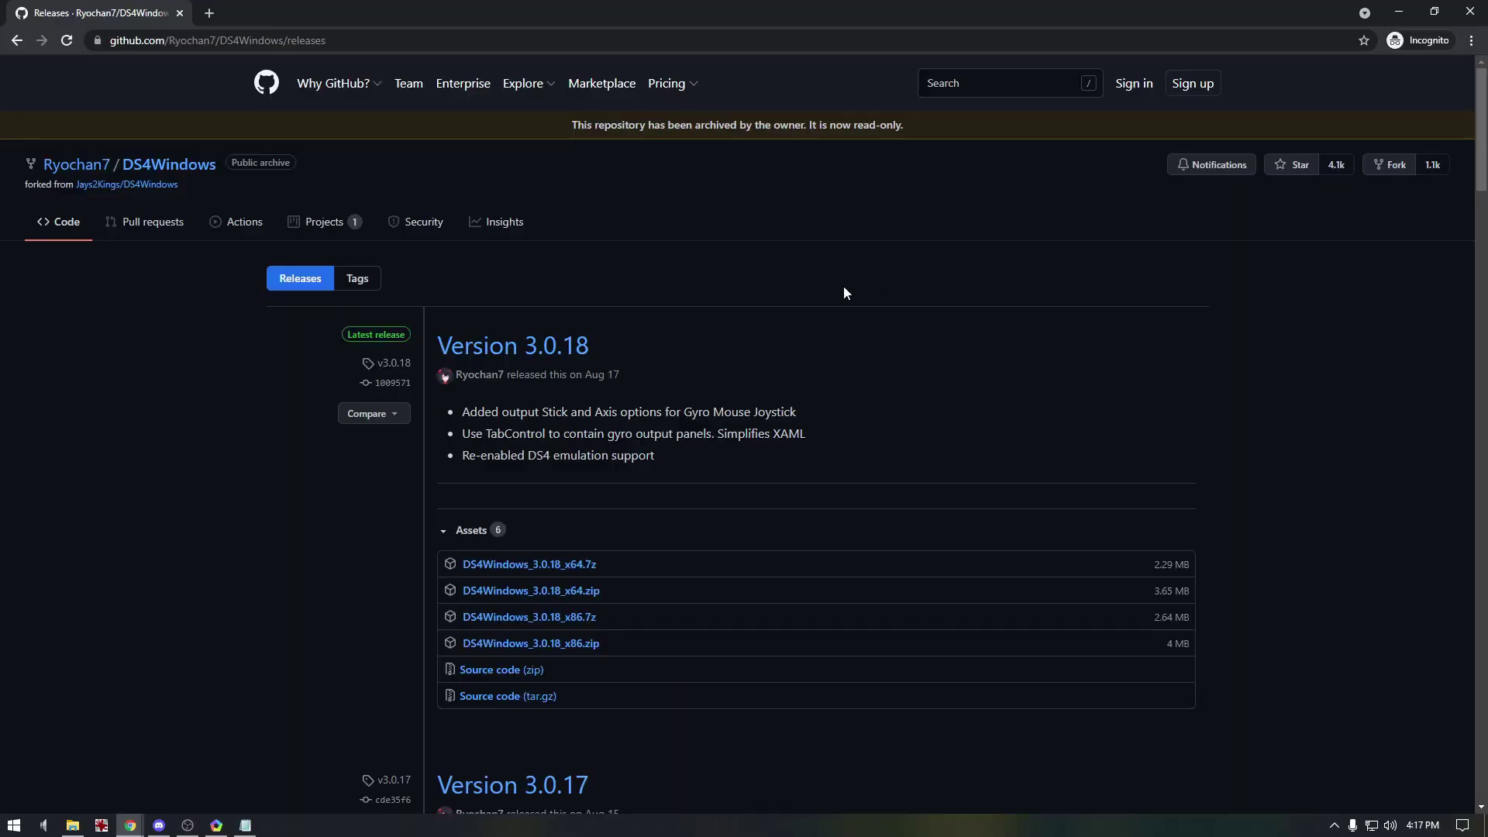
# - Download DS4Windows_3.0.18_x64.7z from the GitHub releases page and extract it on the desktop into a DS4Windows_3.0.18_x64 folder
pyautogui.click(444, 41)
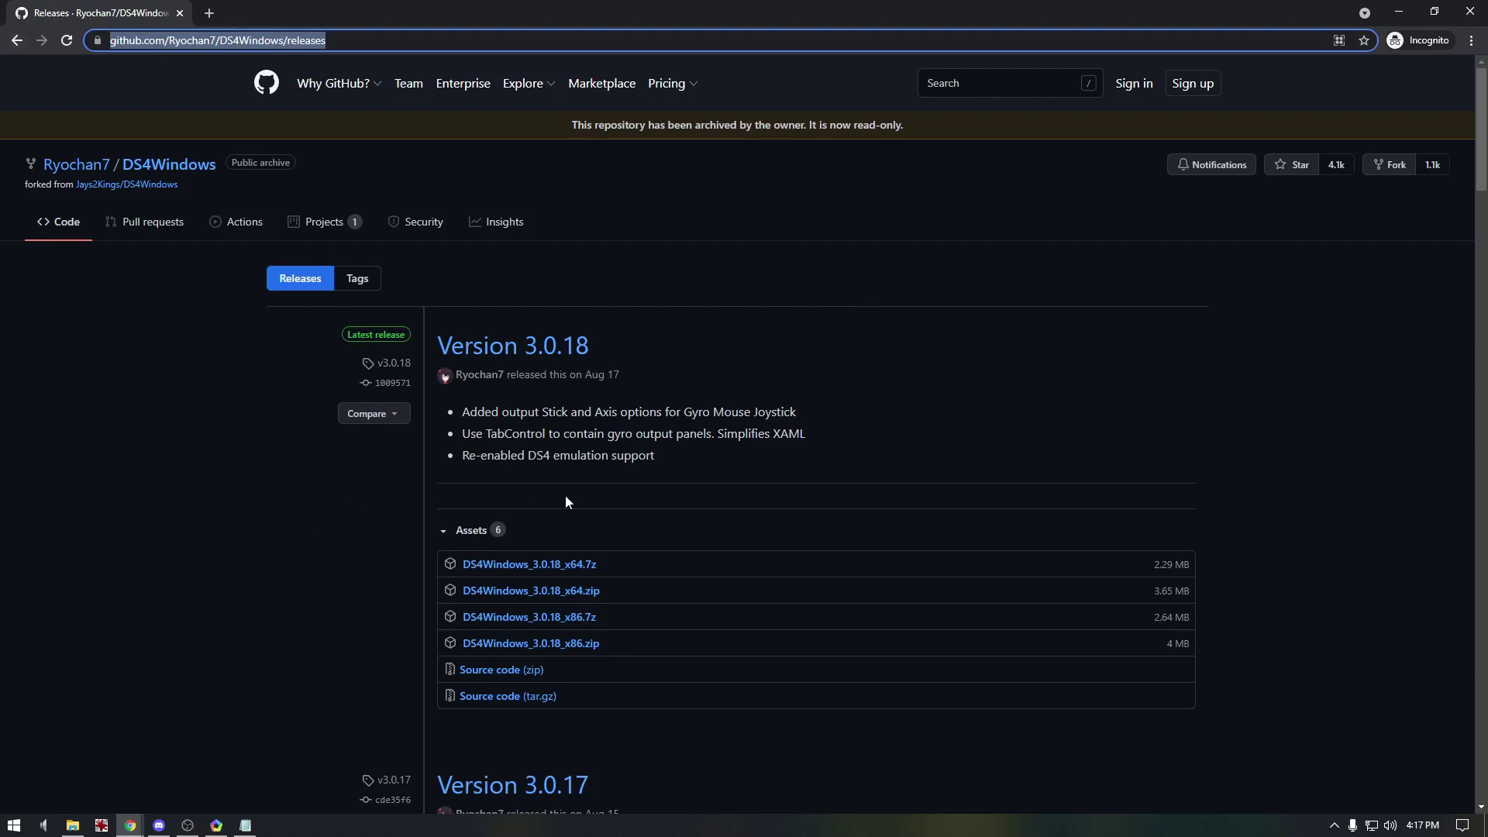
pyautogui.click(566, 571)
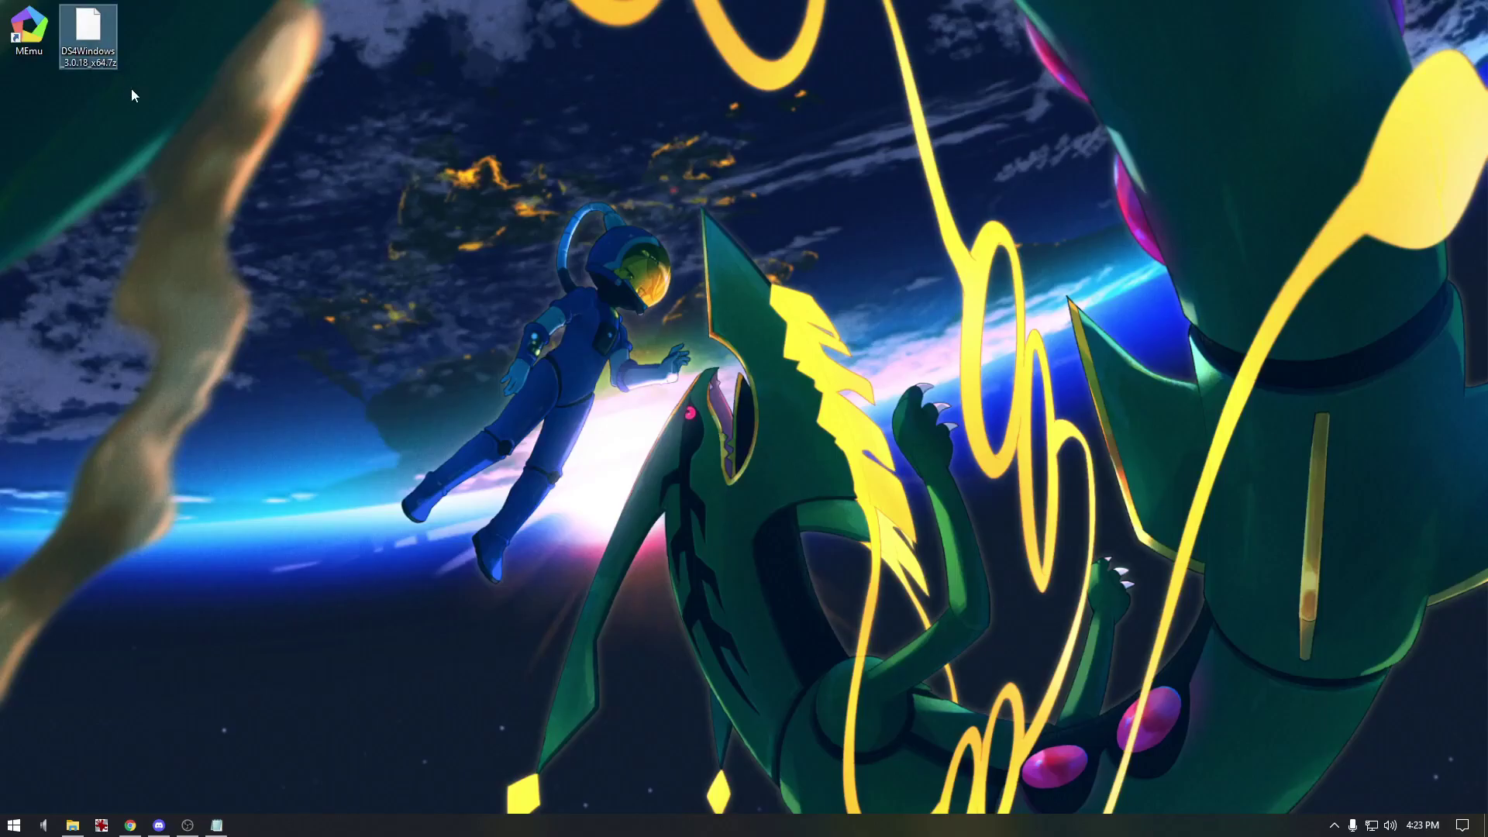
pyautogui.click(89, 32)
pyautogui.rightClick(90, 32)
pyautogui.moveTo(146, 57)
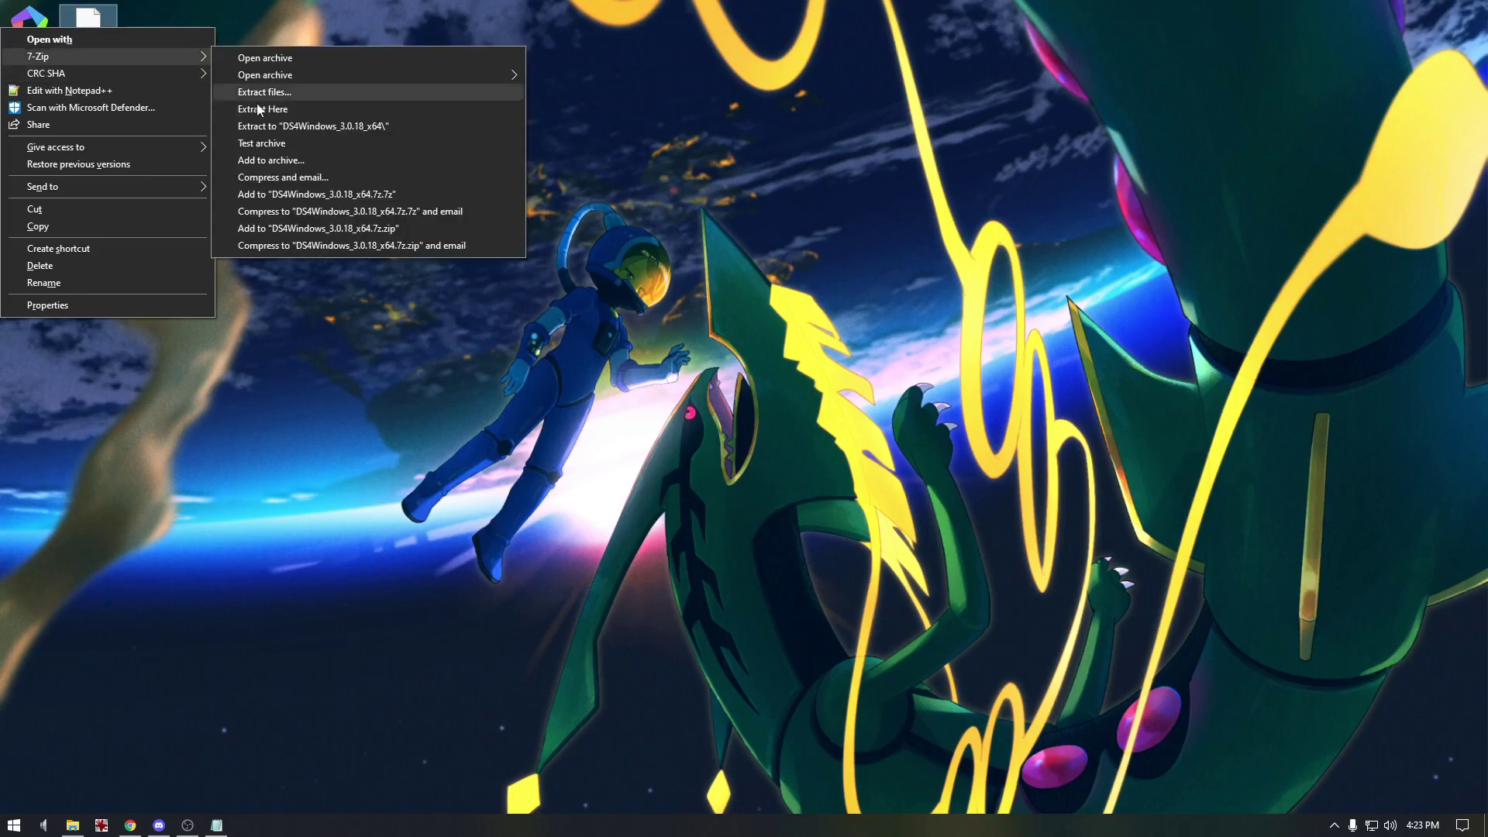
pyautogui.click(286, 126)
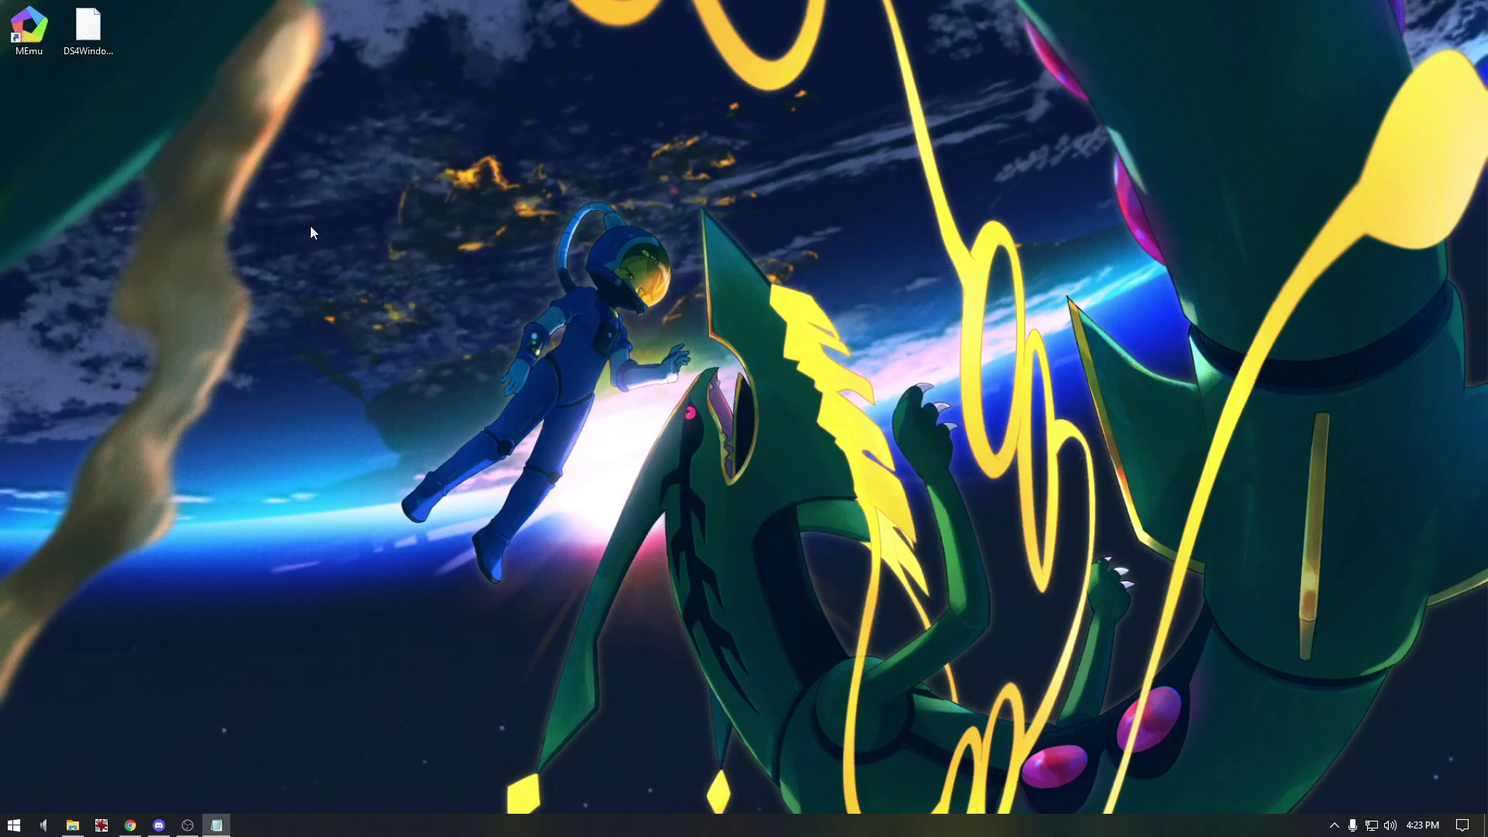
# - Open the DS4Windows folder inside the extracted desktop folder and launch DS4Windows.exe
pyautogui.doubleClick(29, 105)
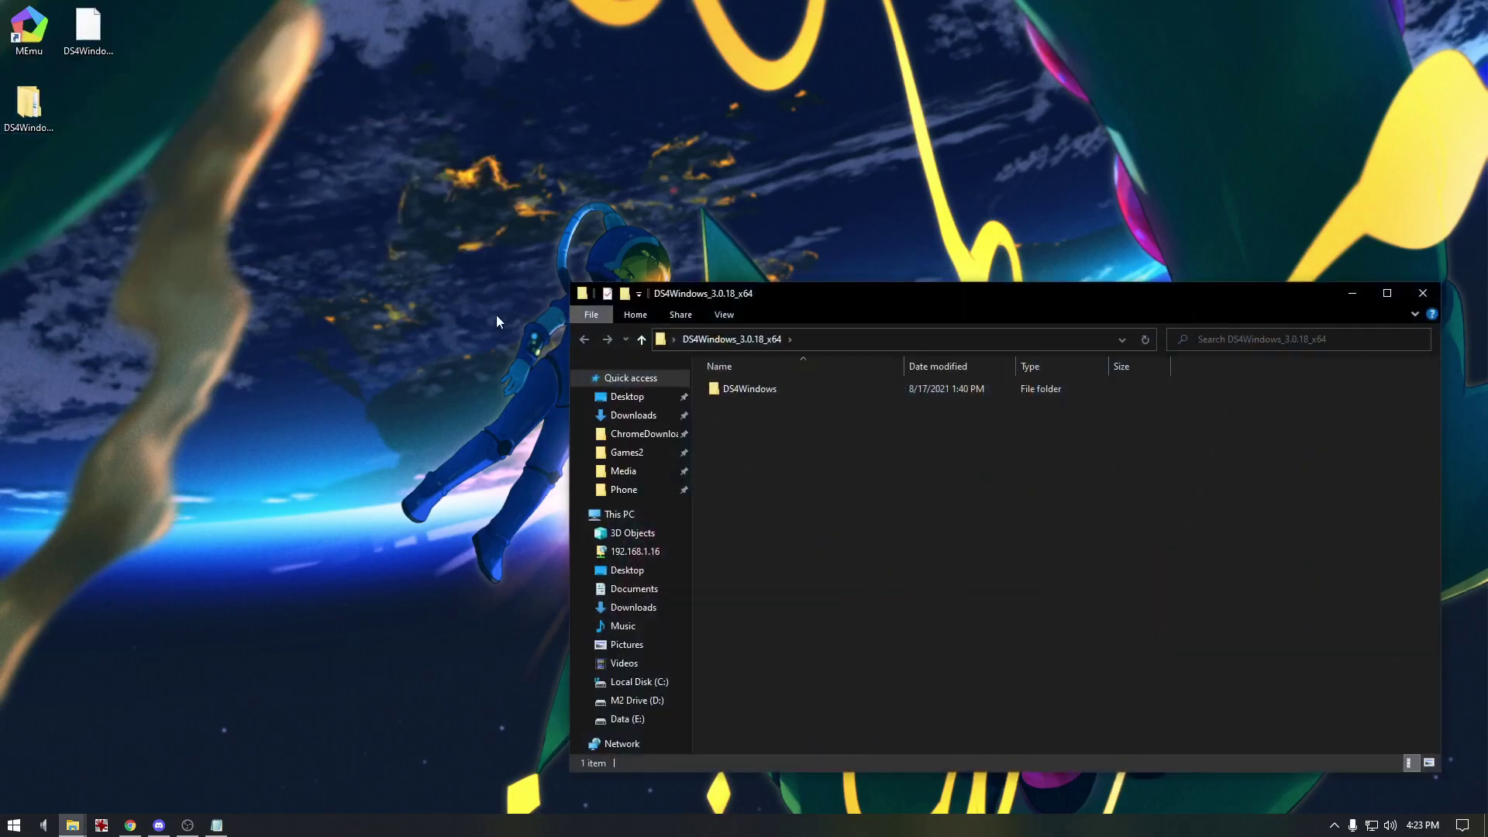
pyautogui.doubleClick(736, 387)
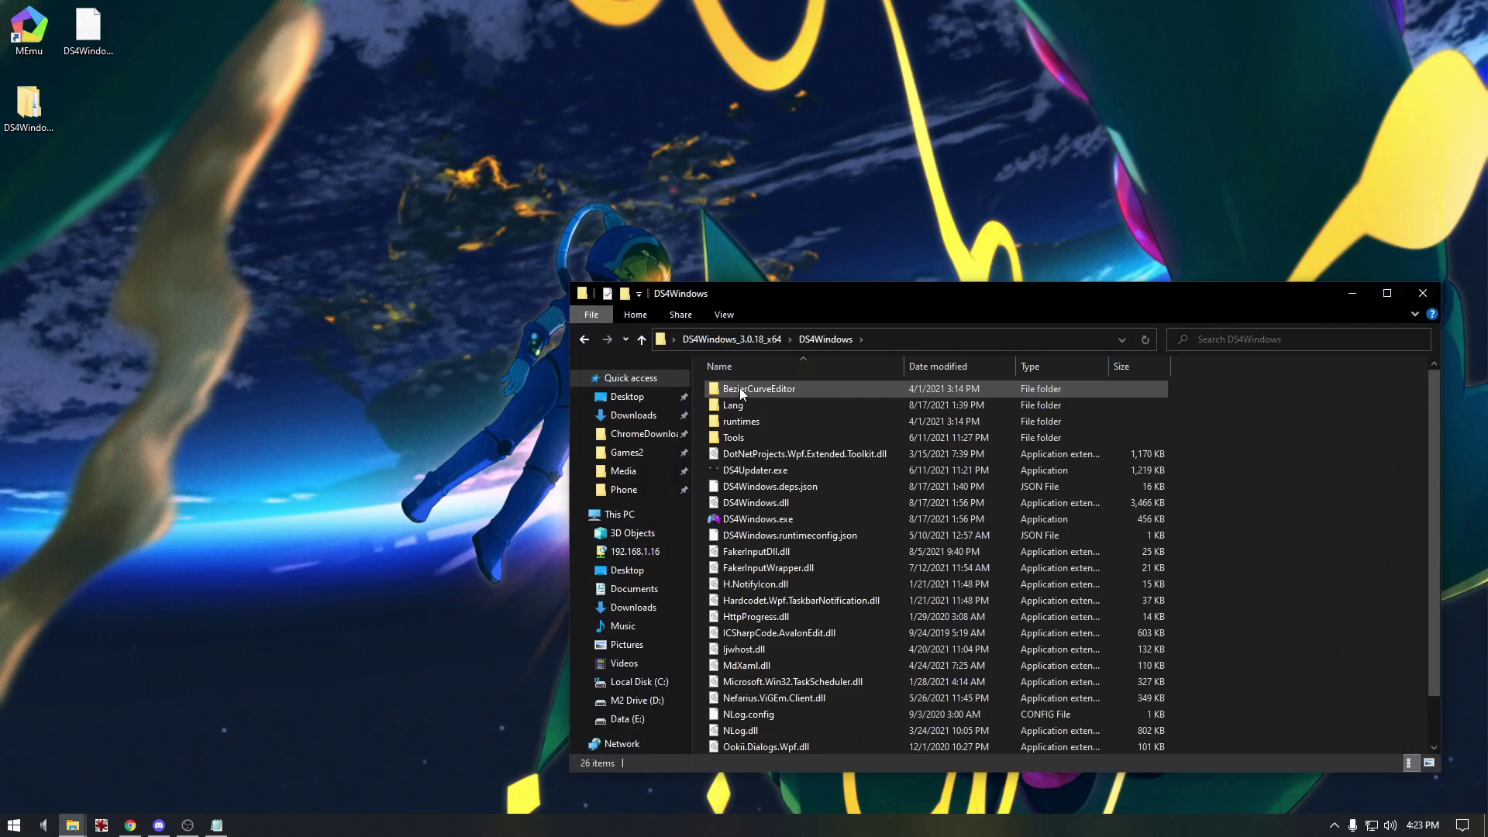
pyautogui.click(838, 520)
pyautogui.press('F2')
pyautogui.click(868, 534)
pyautogui.click(862, 519)
pyautogui.press('Return')
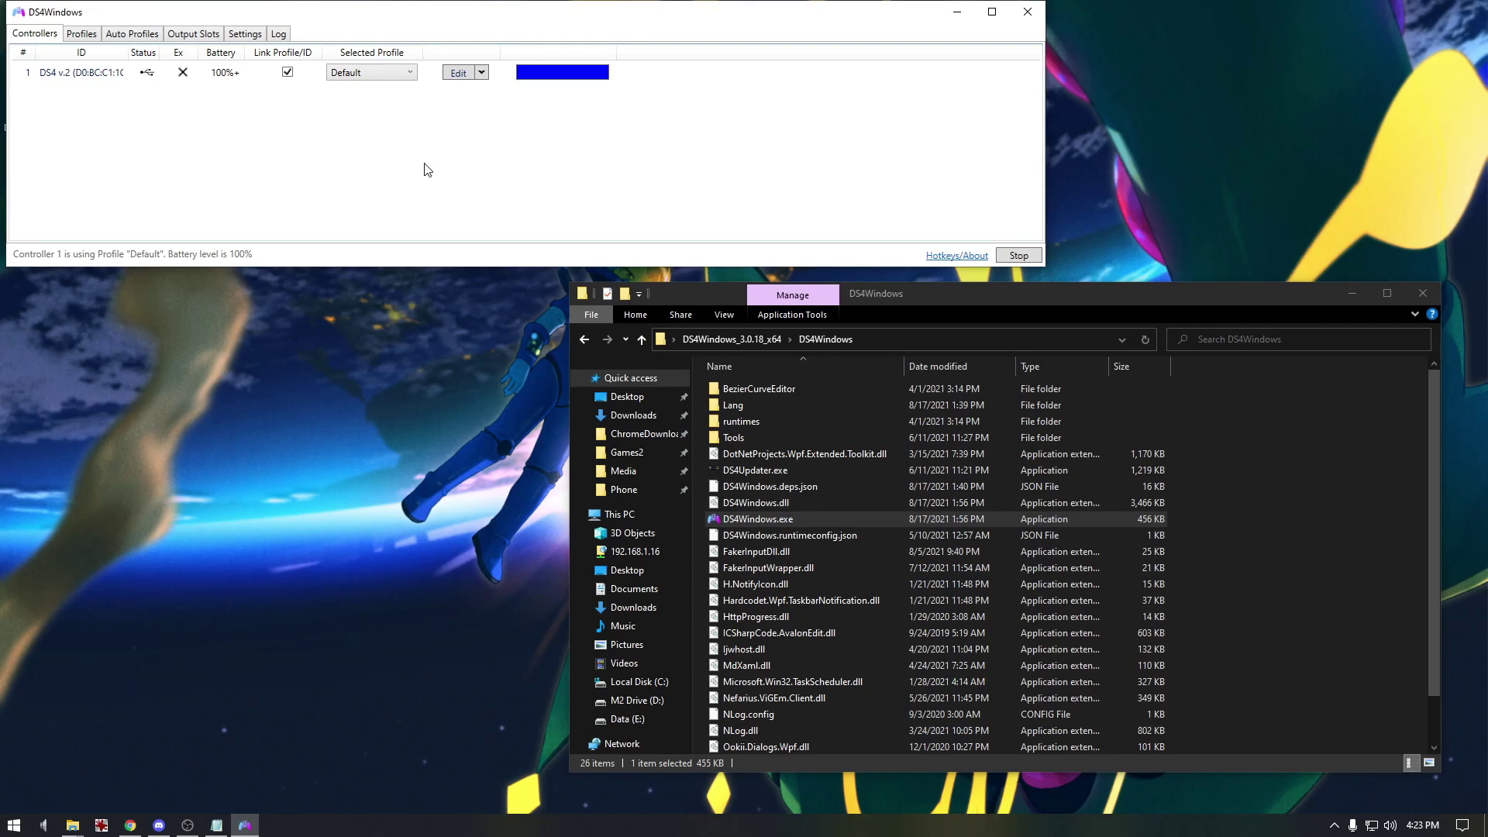
# - Duplicate the Default controller profile under the name Unite and open the copy for editing
pyautogui.click(85, 36)
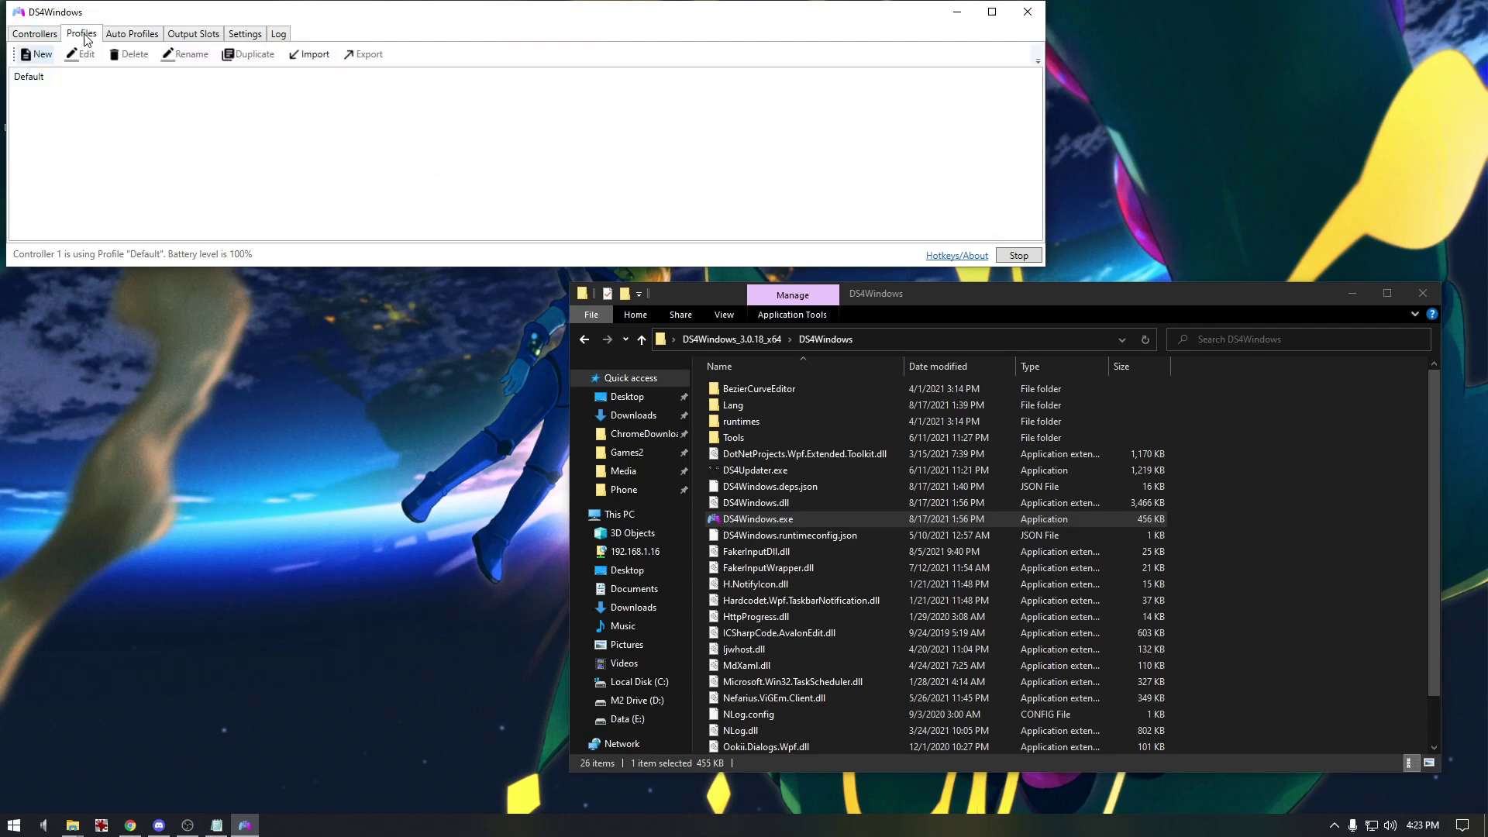
pyautogui.click(87, 81)
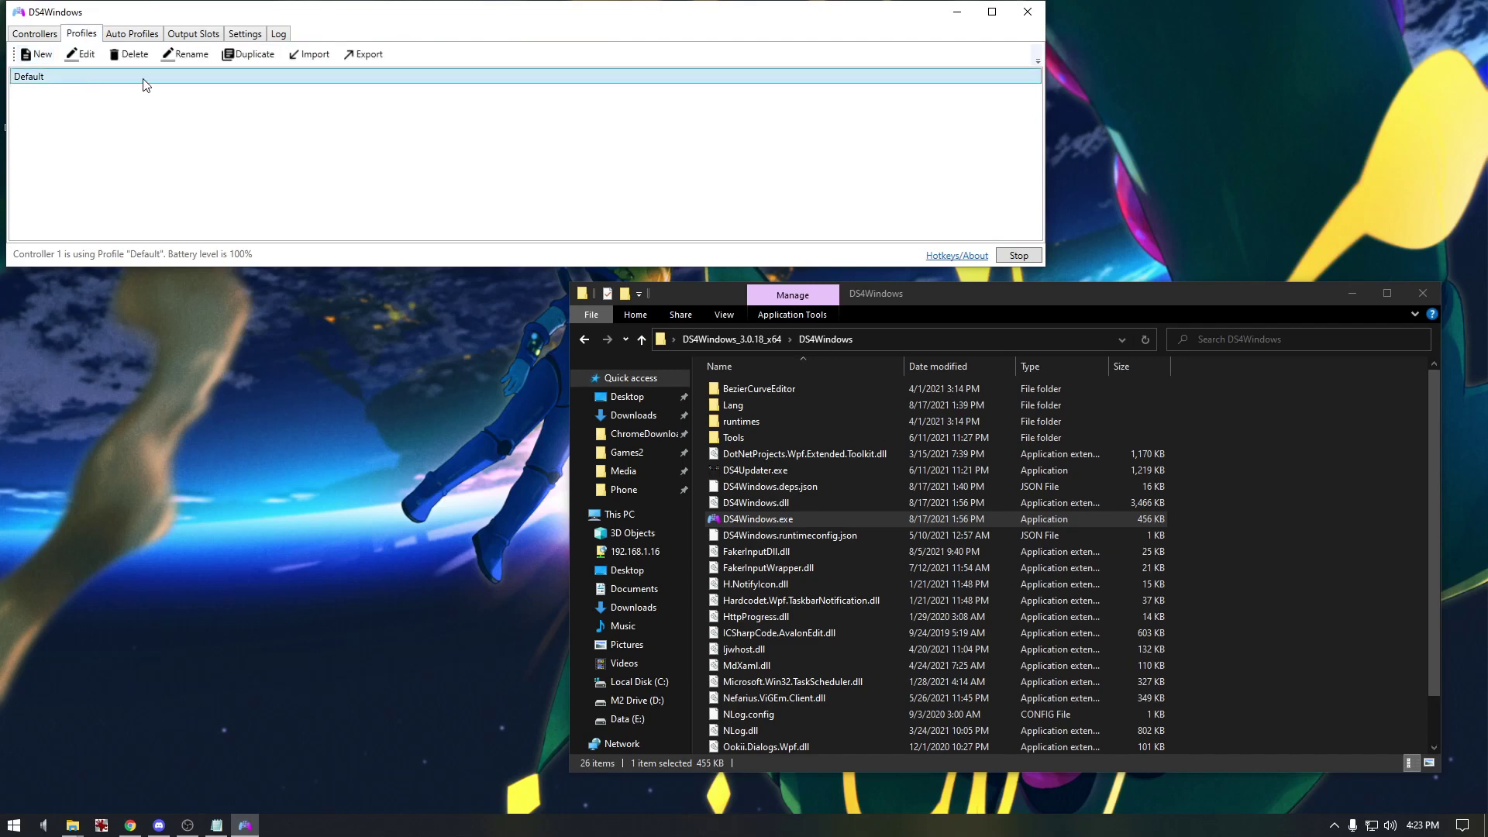
pyautogui.click(252, 56)
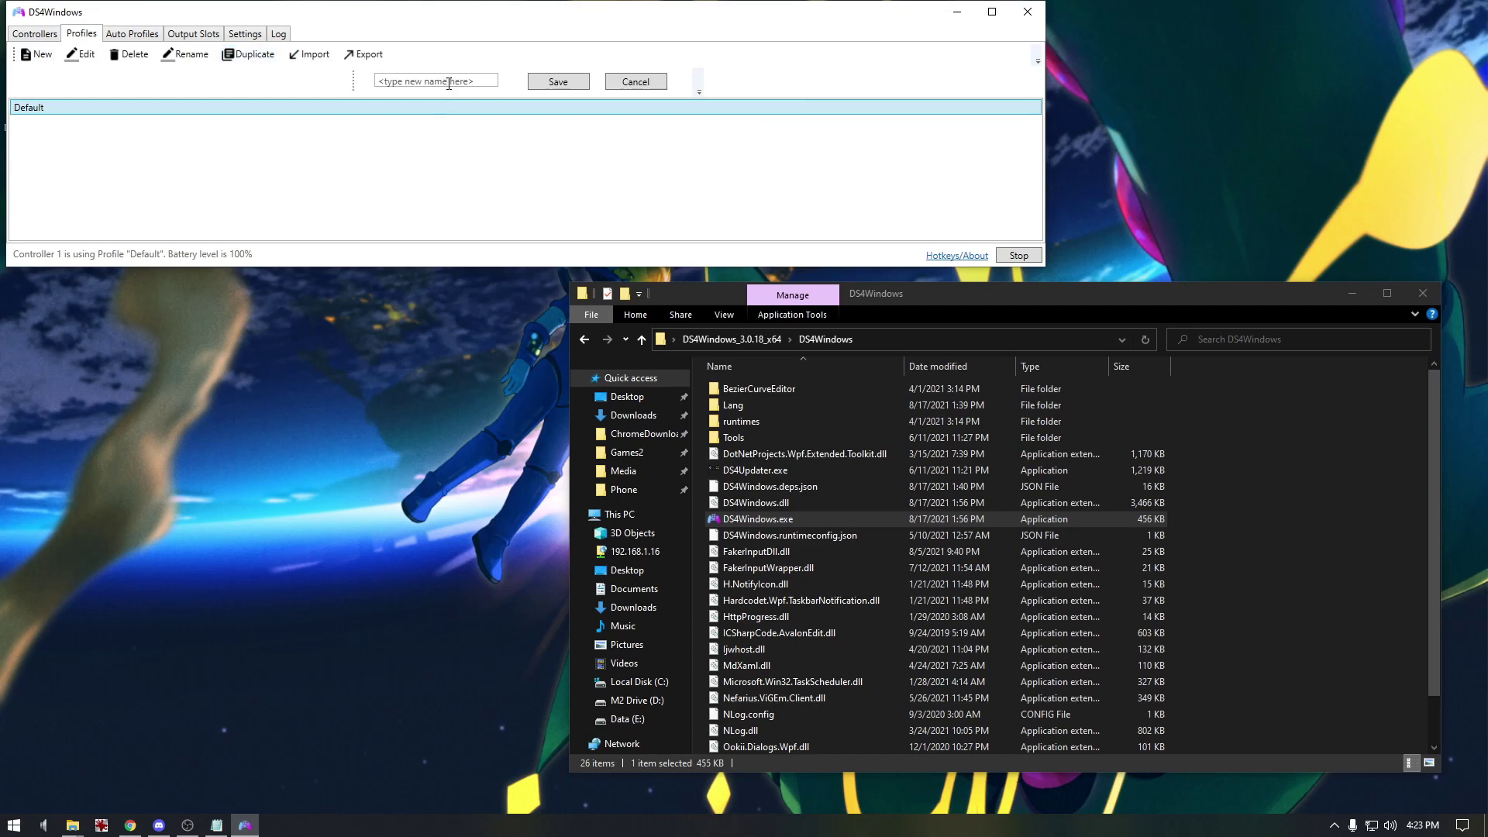
pyautogui.write('Unite')
pyautogui.click(557, 82)
pyautogui.doubleClick(119, 93)
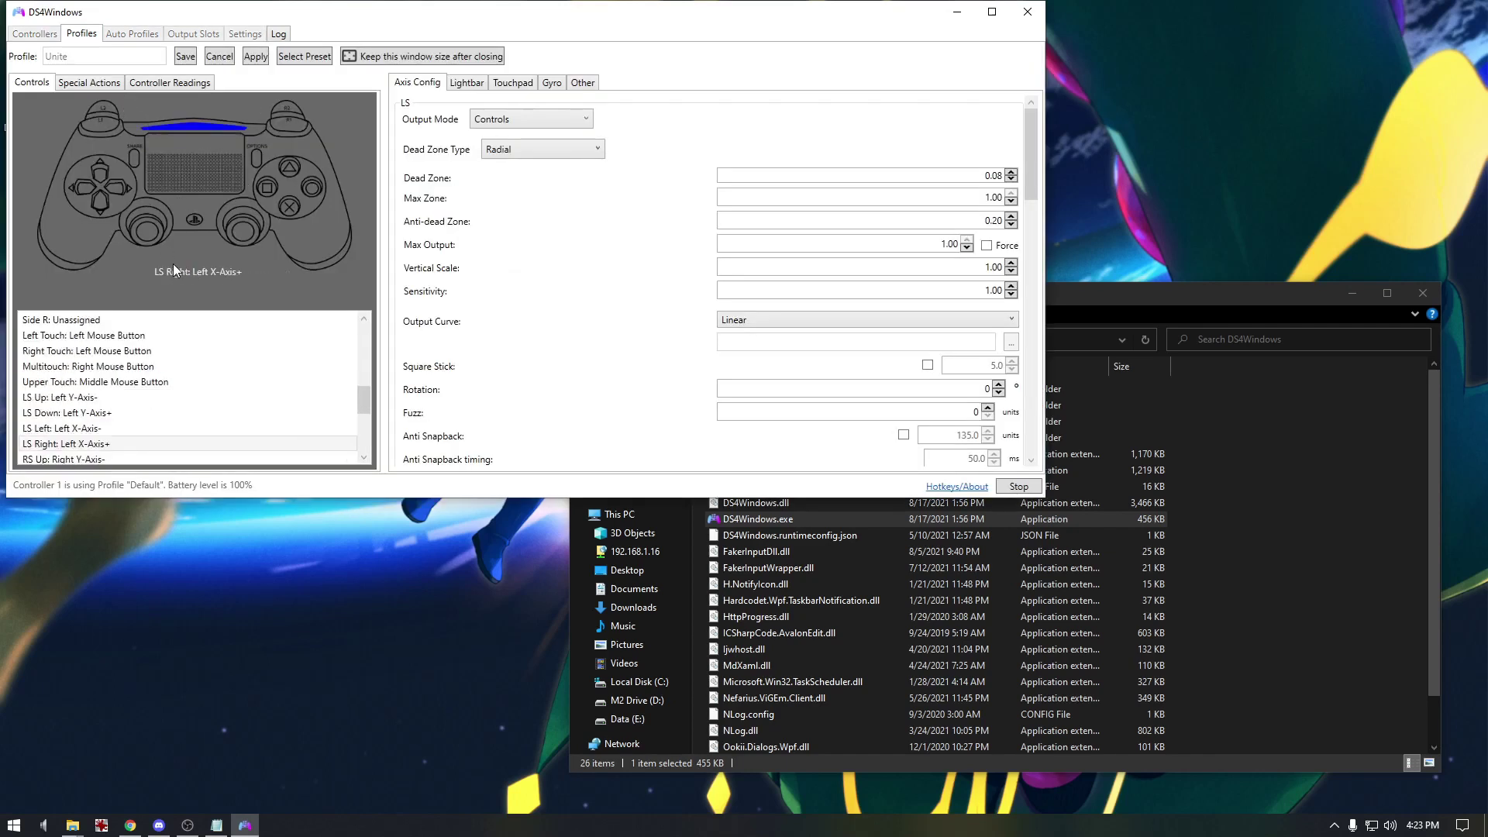
# - Minimize DS4Windows and launch the MEmu emulator from the desktop
pyautogui.click(957, 11)
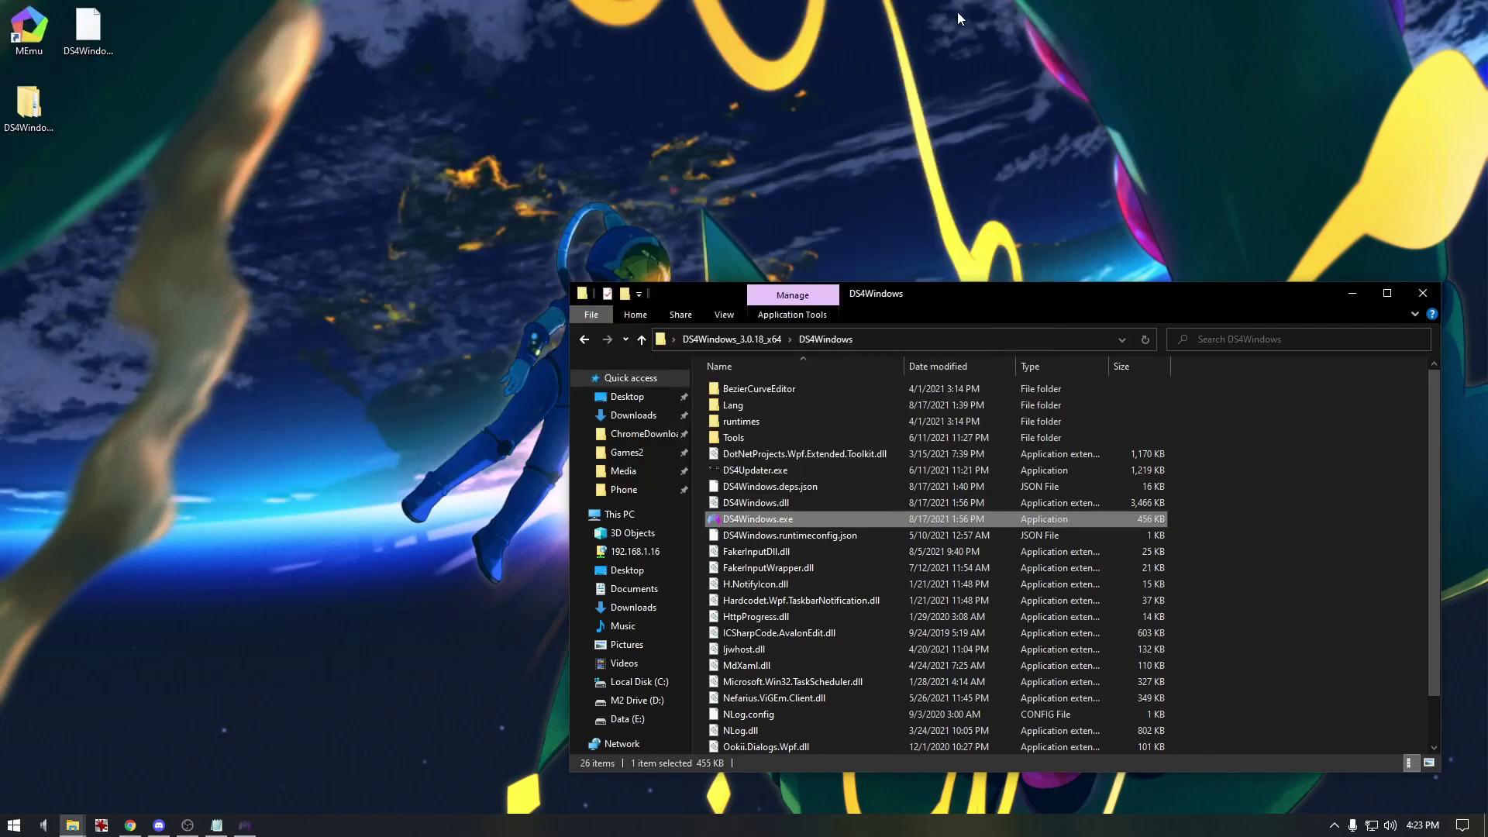
pyautogui.doubleClick(35, 43)
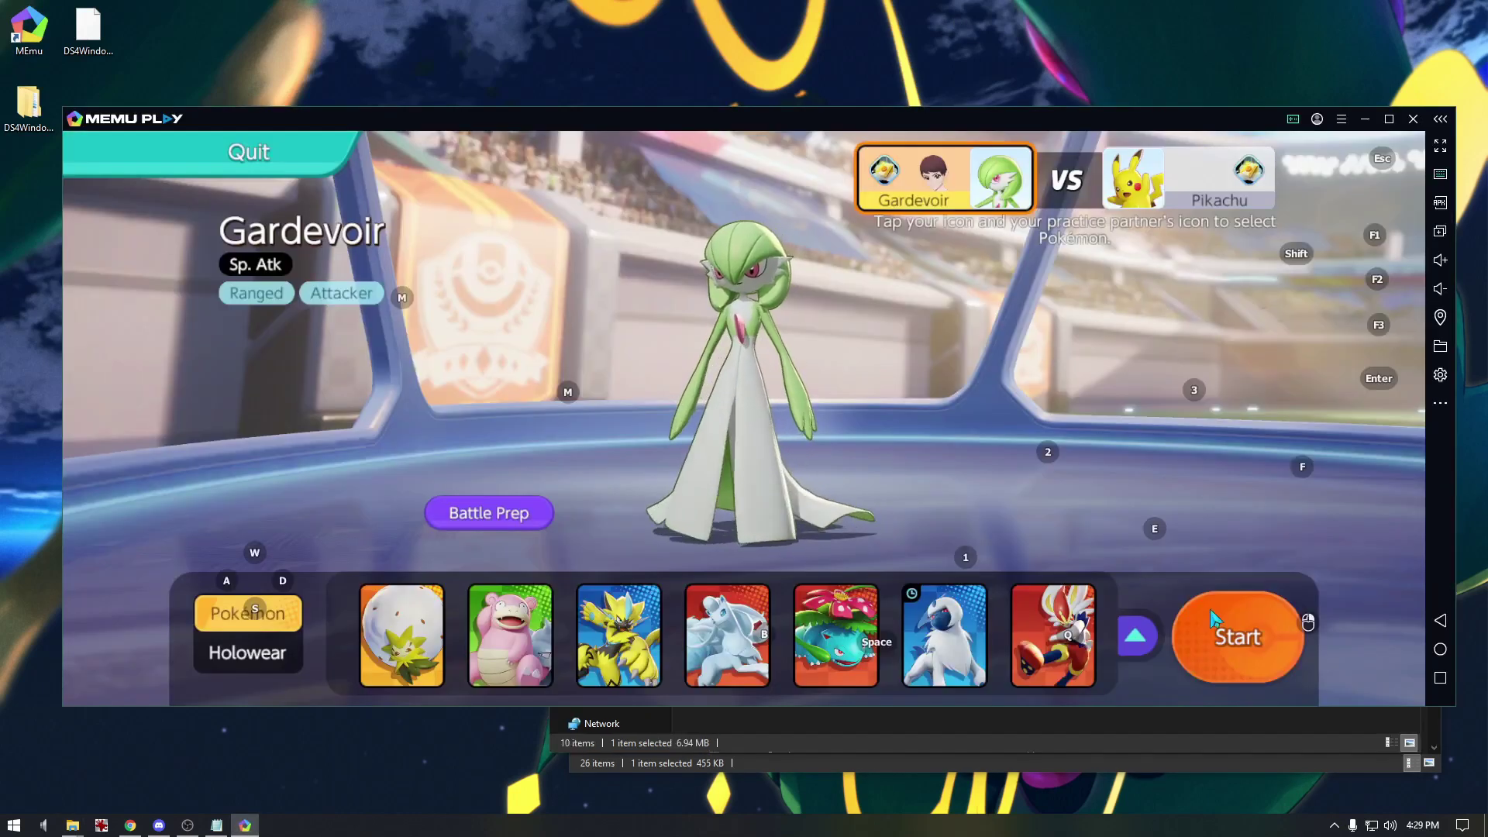
# - Start the practice battle as Gardevoir and open the gamepad mapping editor
pyautogui.click(1214, 618)
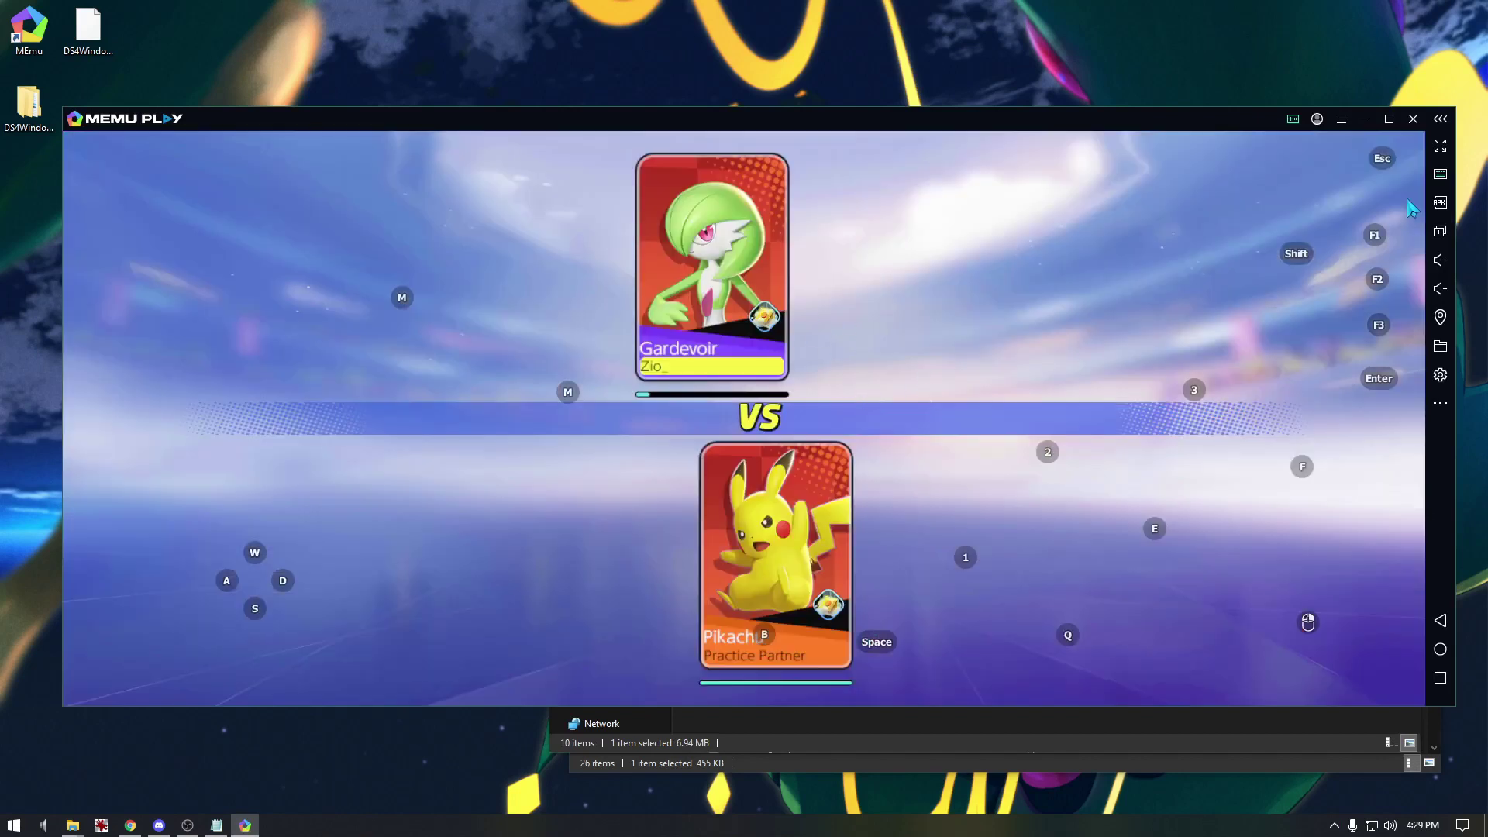
pyautogui.click(1440, 174)
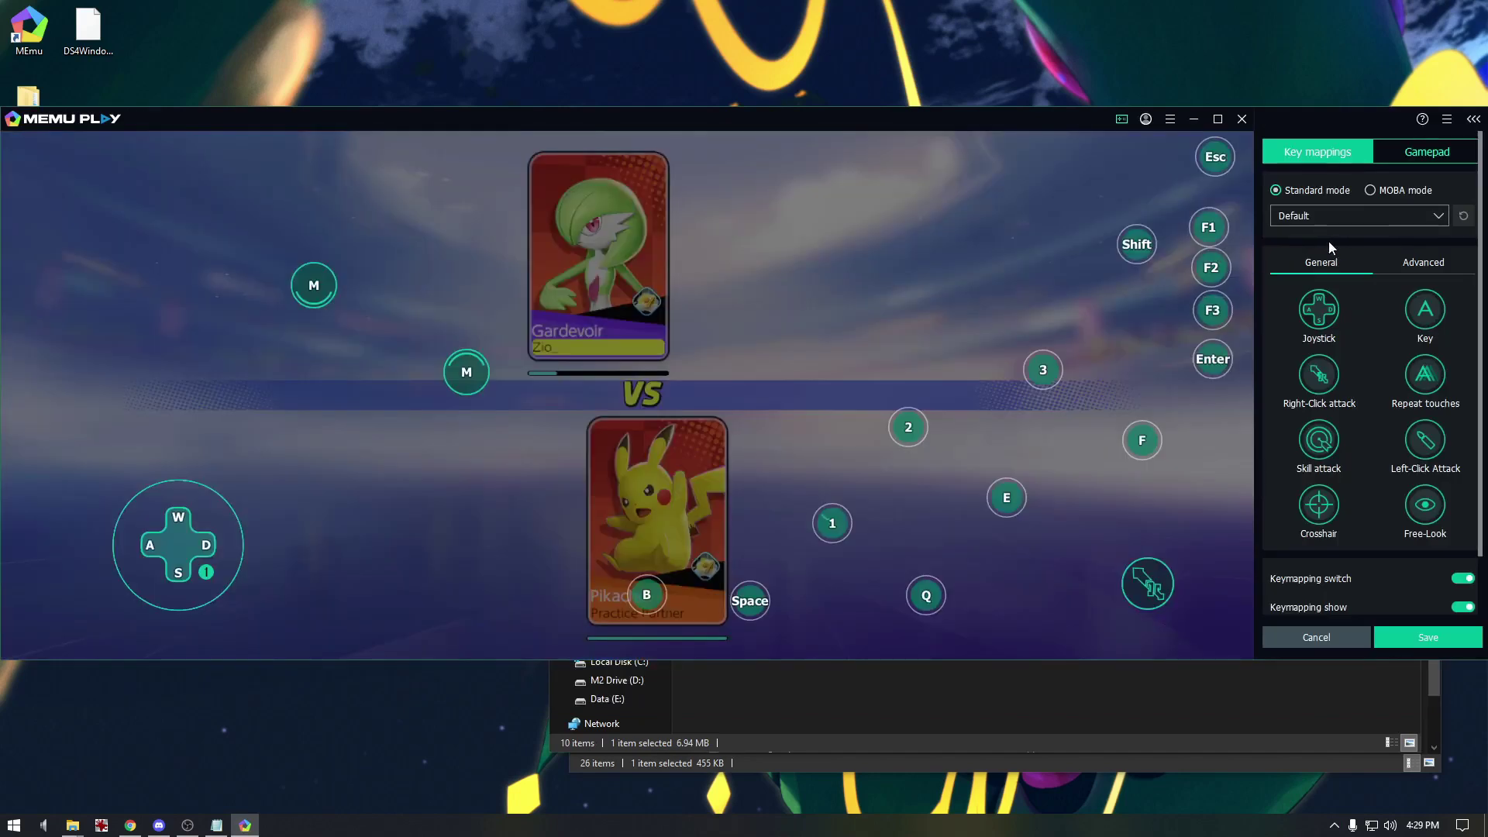
pyautogui.click(1443, 153)
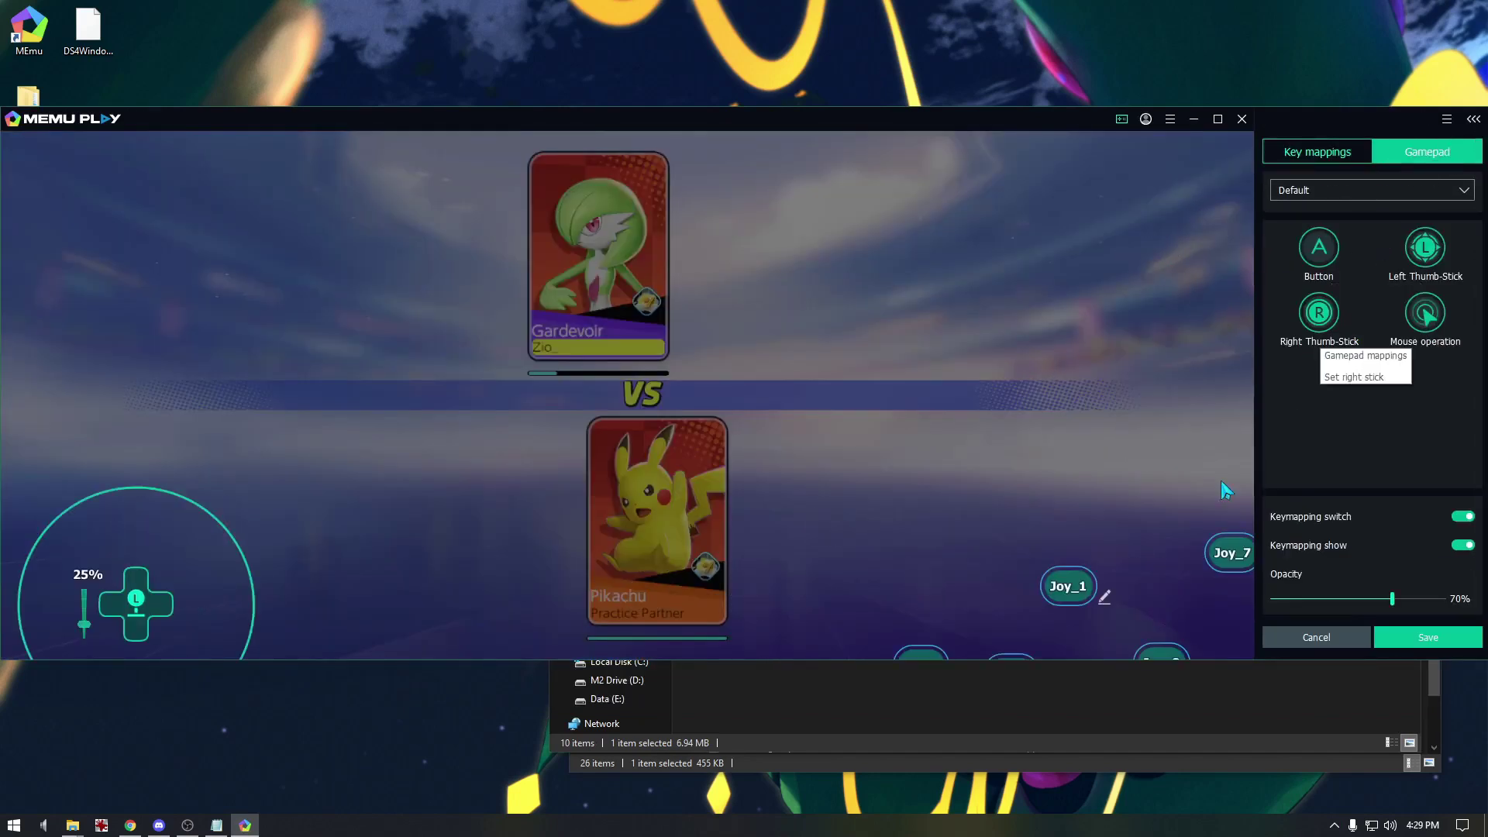
# - Delete all the Joy button mappings from the Default gamepad layout, leaving the left thumb-stick, and save the change
pyautogui.click(1104, 596)
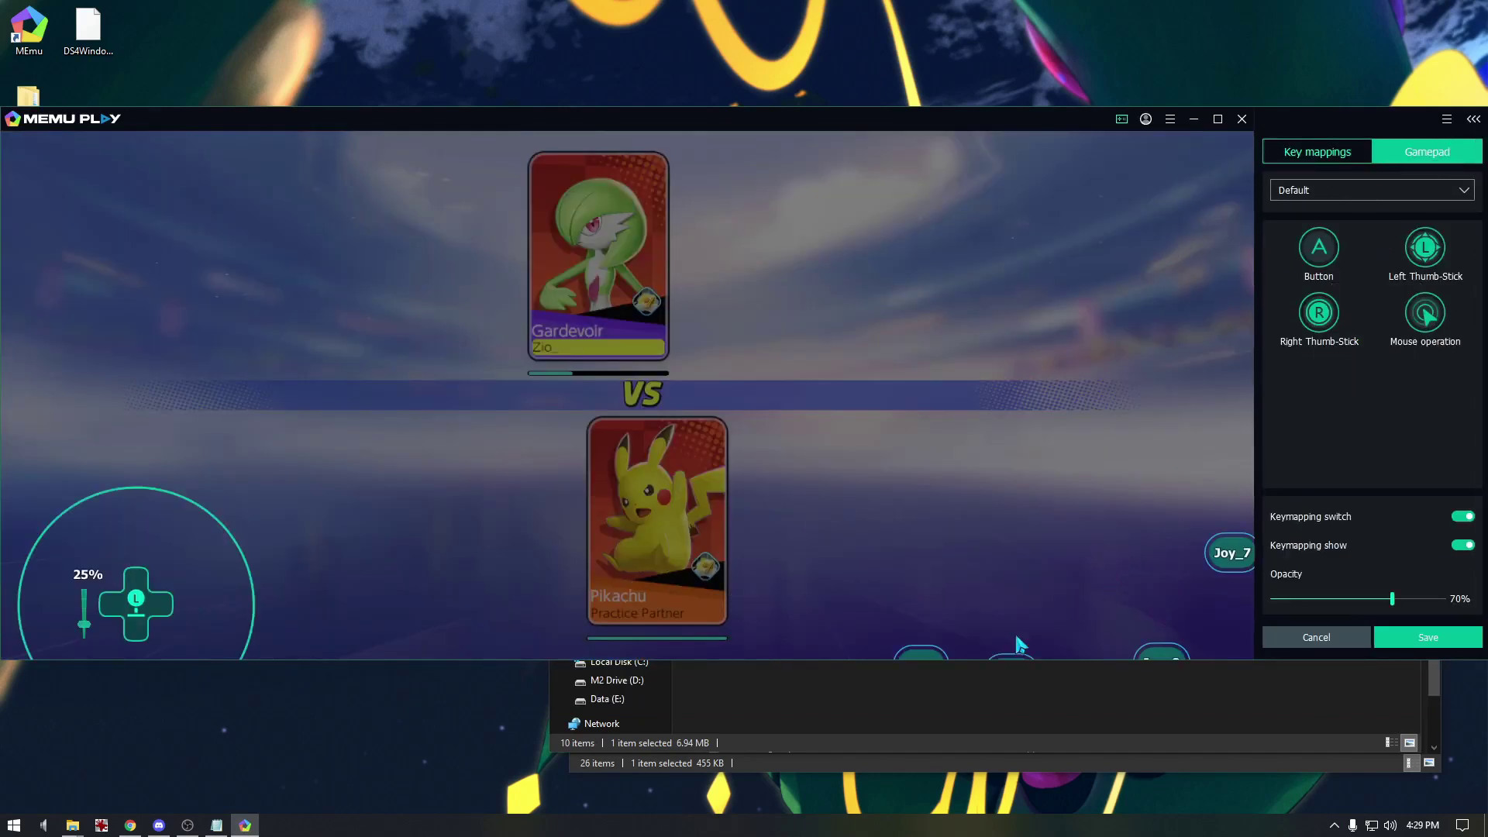
pyautogui.moveTo(927, 647); pyautogui.dragTo(939, 560)
pyautogui.click(970, 566)
pyautogui.moveTo(1017, 657); pyautogui.dragTo(972, 530)
pyautogui.click(1002, 525)
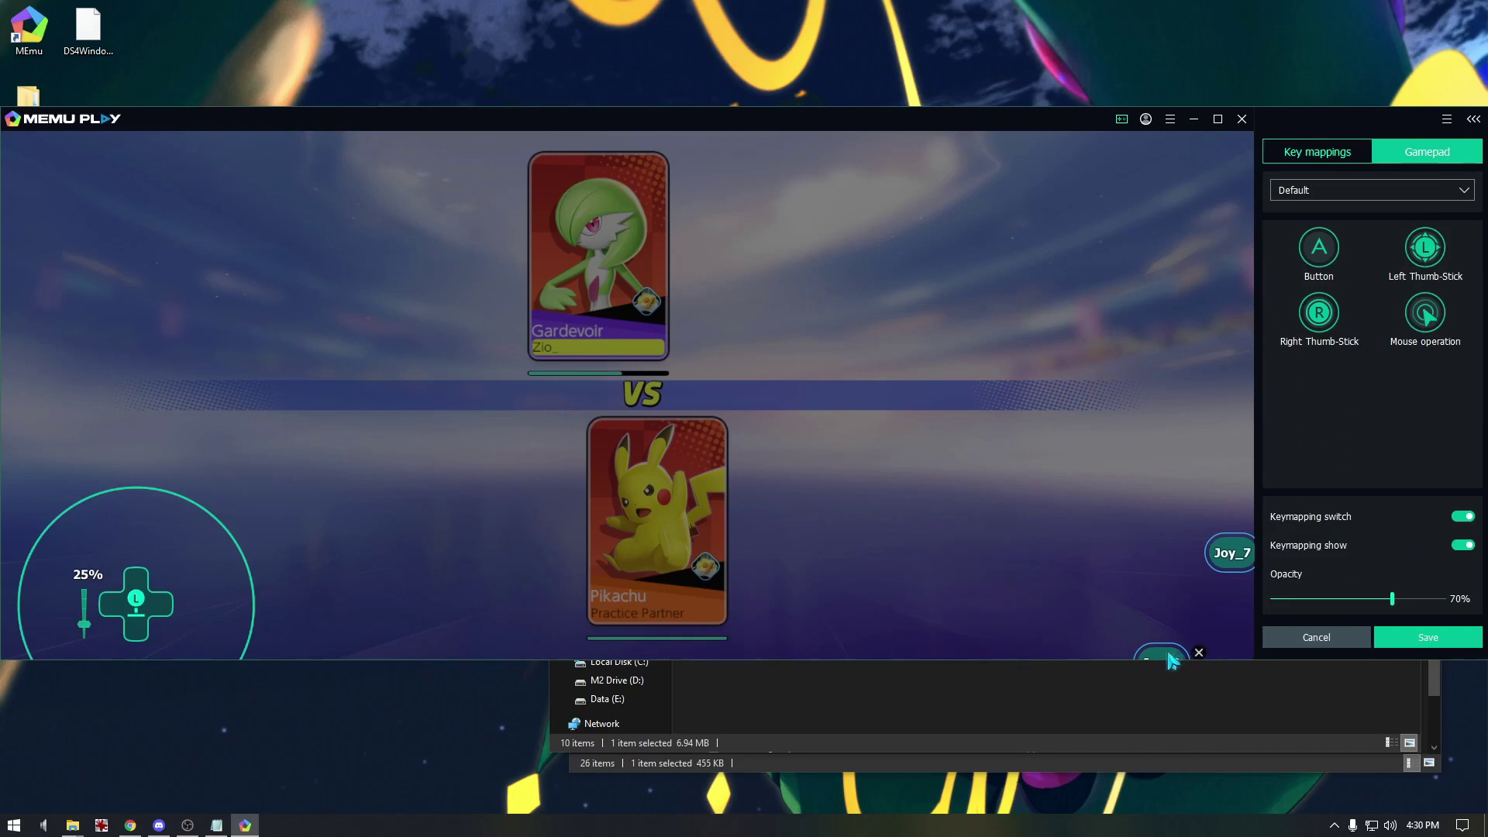
pyautogui.moveTo(1164, 652); pyautogui.dragTo(1090, 588)
pyautogui.click(1123, 608)
pyautogui.moveTo(1230, 552); pyautogui.dragTo(1108, 555)
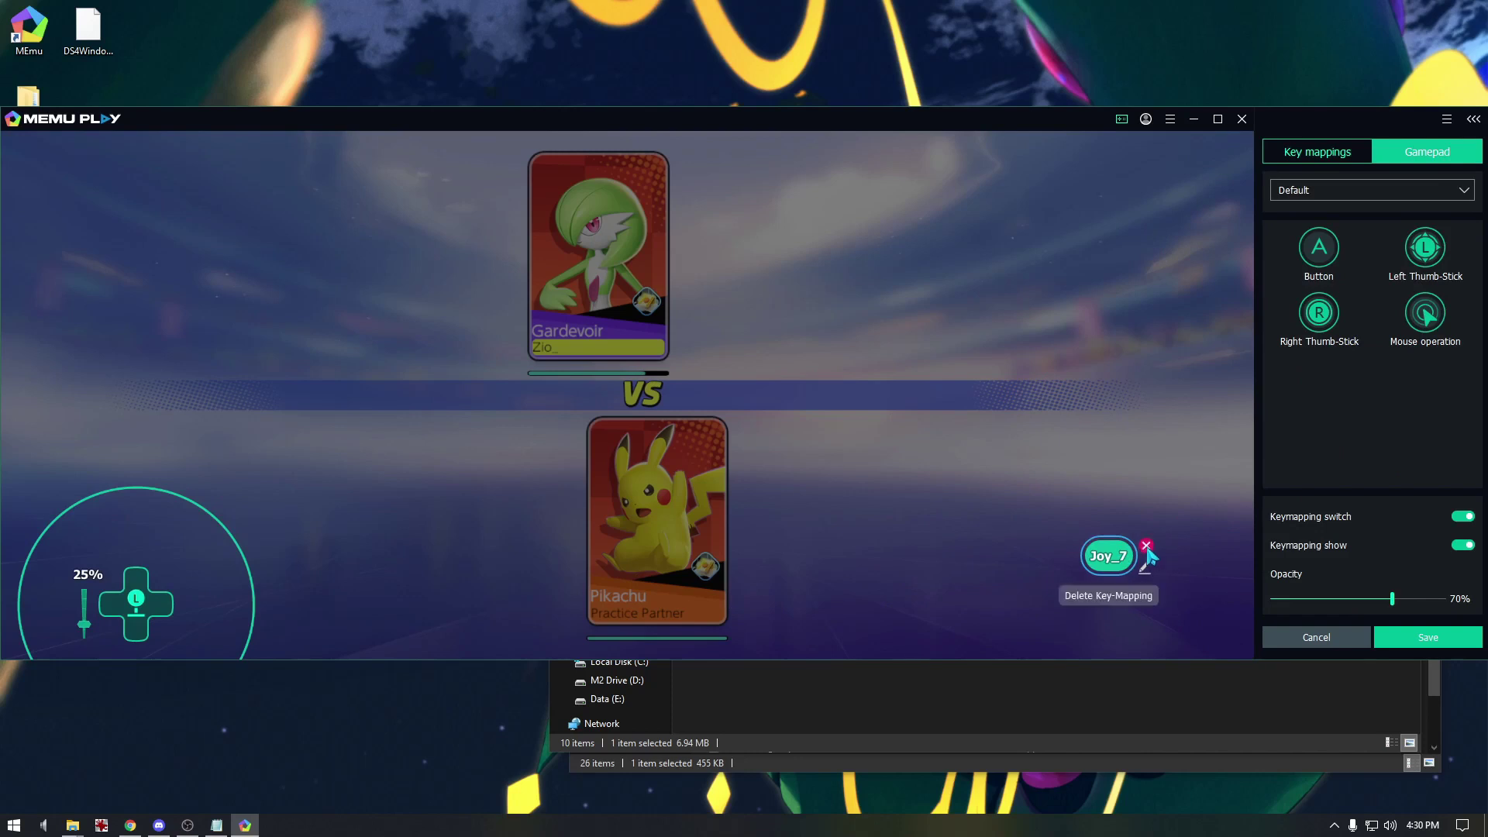
pyautogui.click(1145, 566)
pyautogui.click(1318, 639)
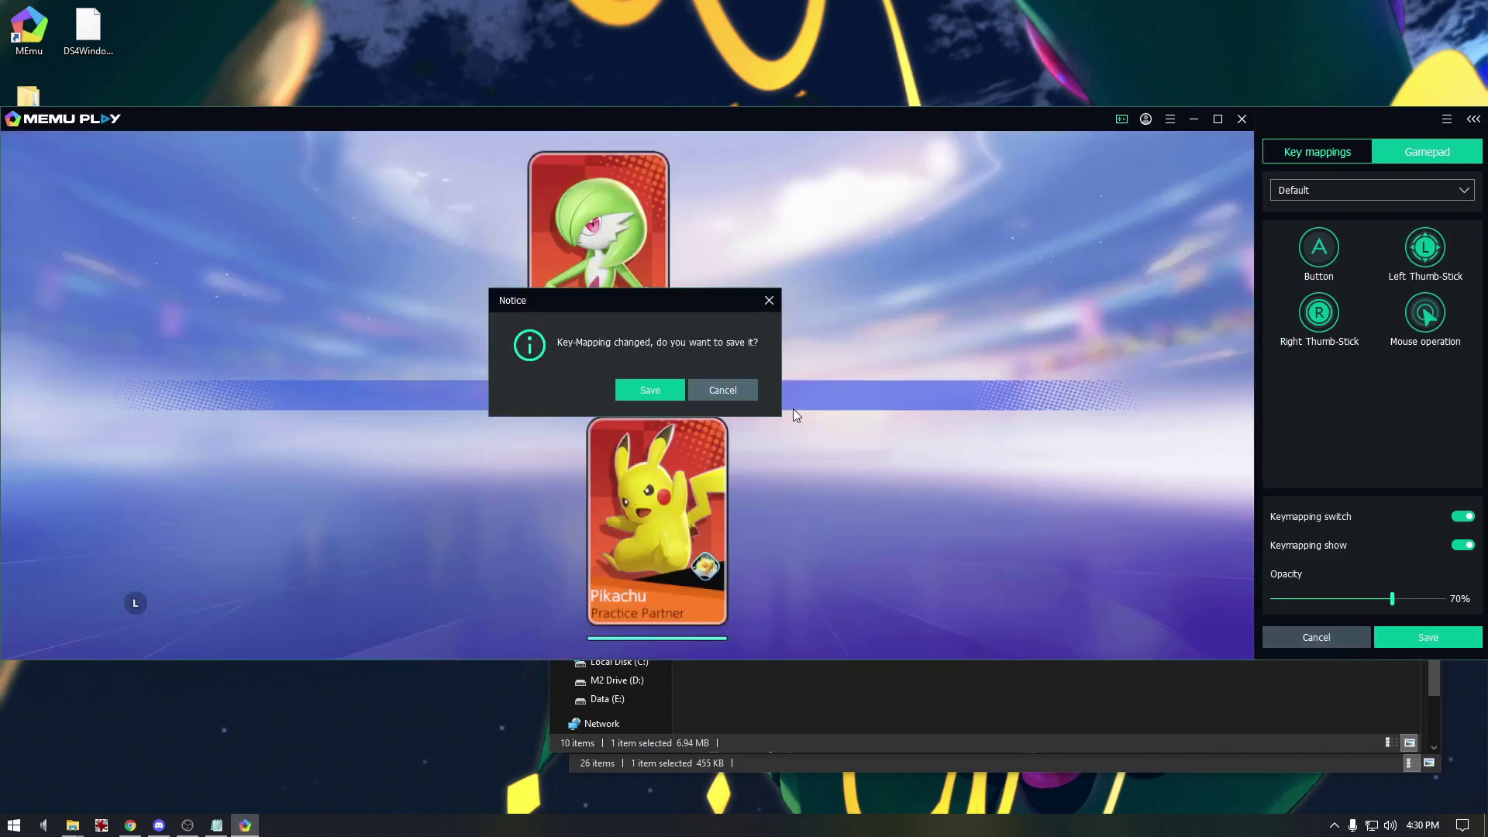
pyautogui.click(661, 392)
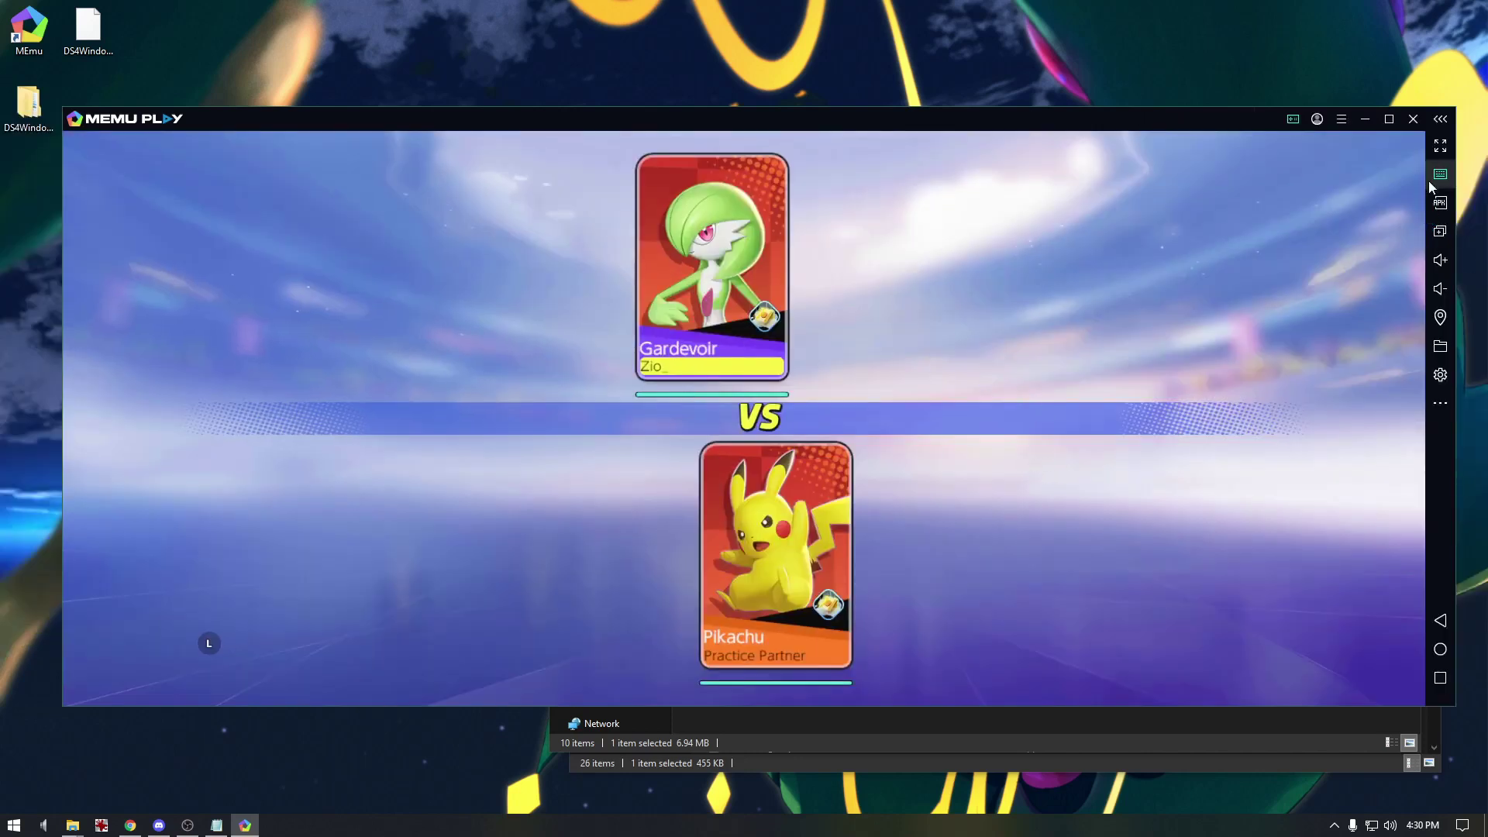
# - Move and shrink the left thumb-stick mapping to fit the game's movement joystick, save the gamepad layout and test moving the character
pyautogui.click(1440, 175)
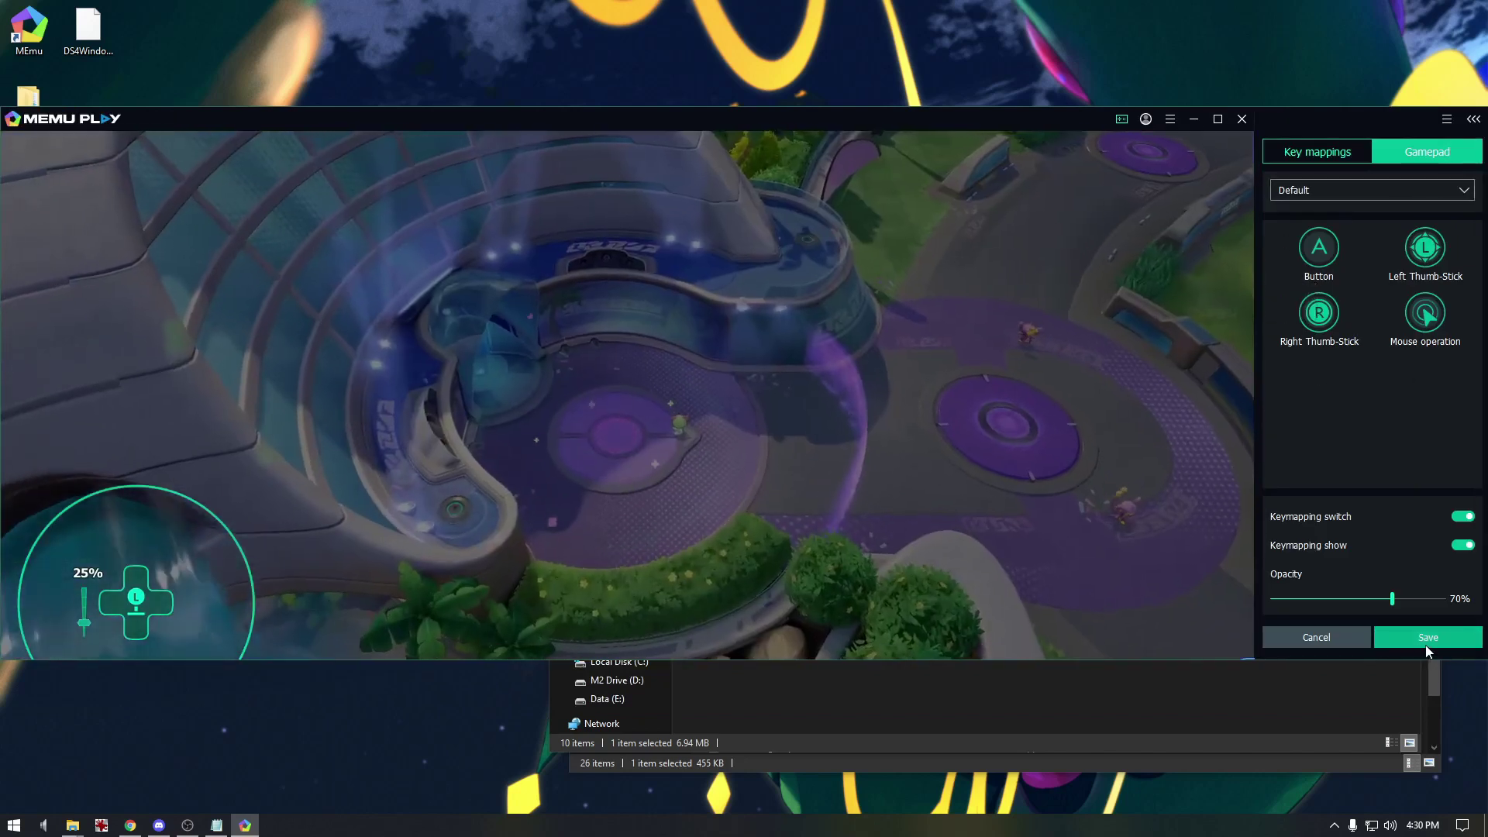
pyautogui.click(1425, 644)
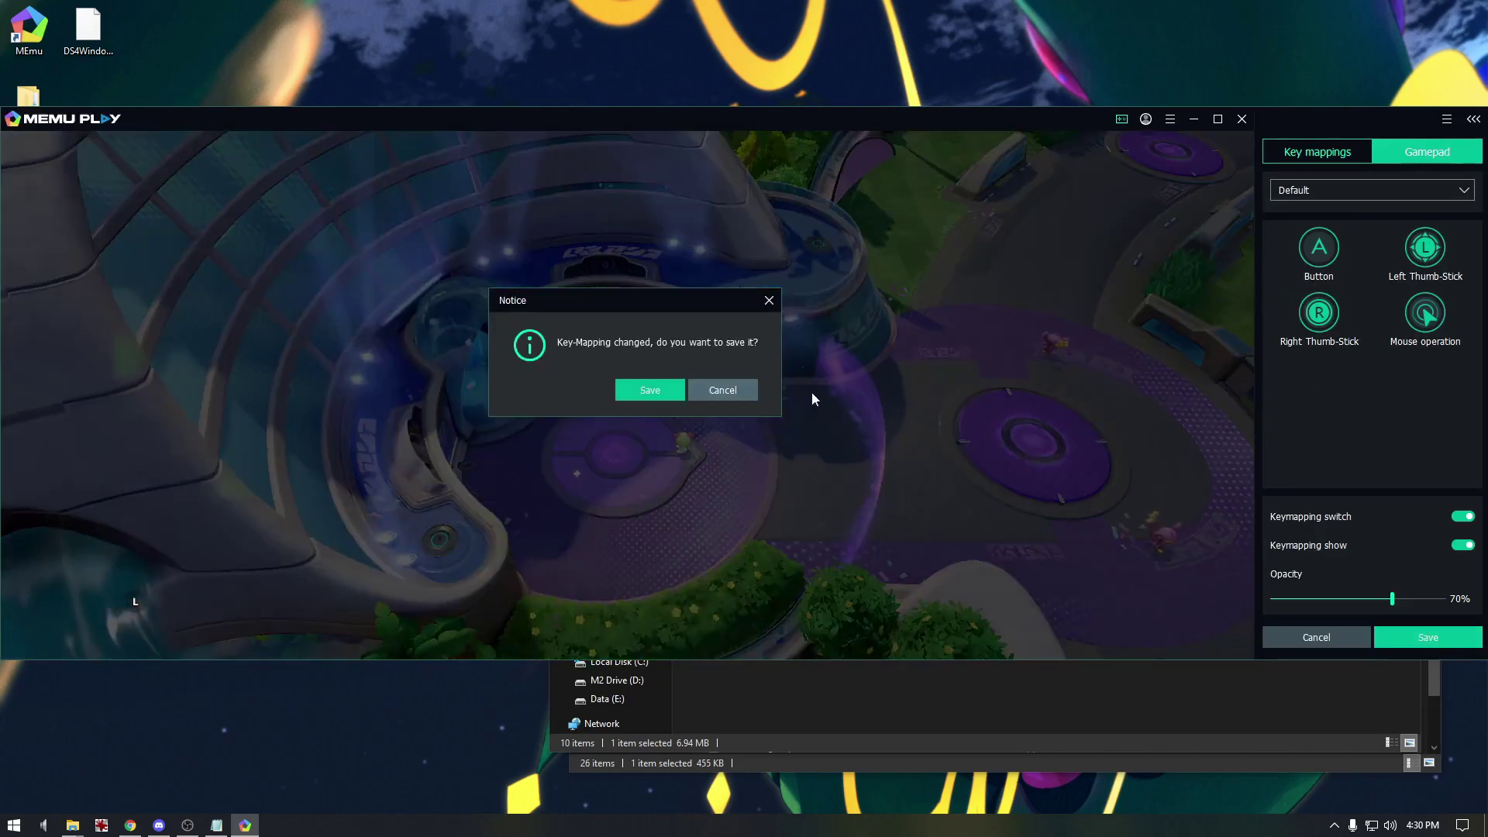
pyautogui.click(768, 300)
pyautogui.click(1460, 175)
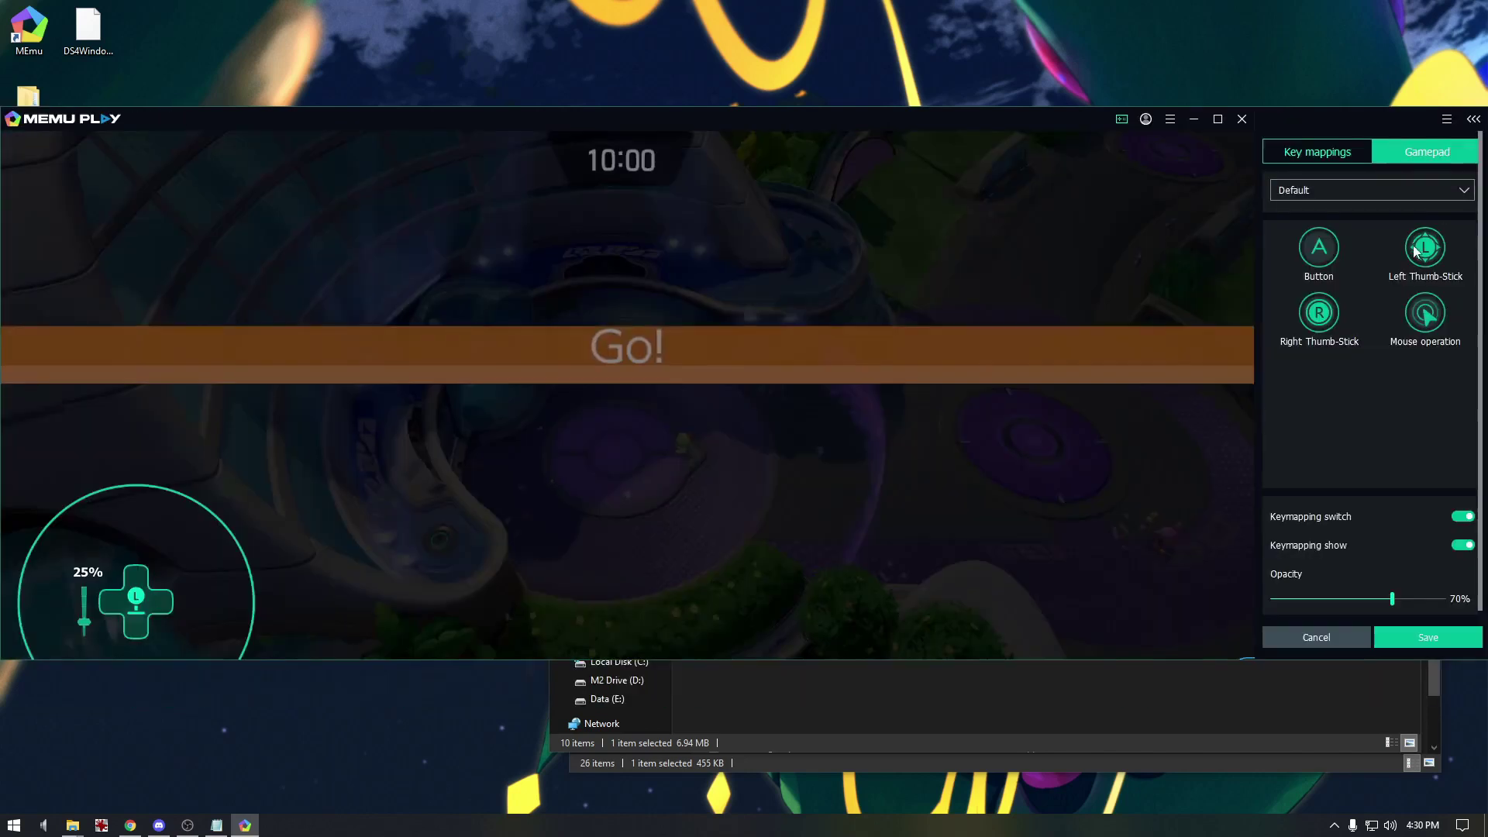
pyautogui.moveTo(149, 597); pyautogui.dragTo(128, 547)
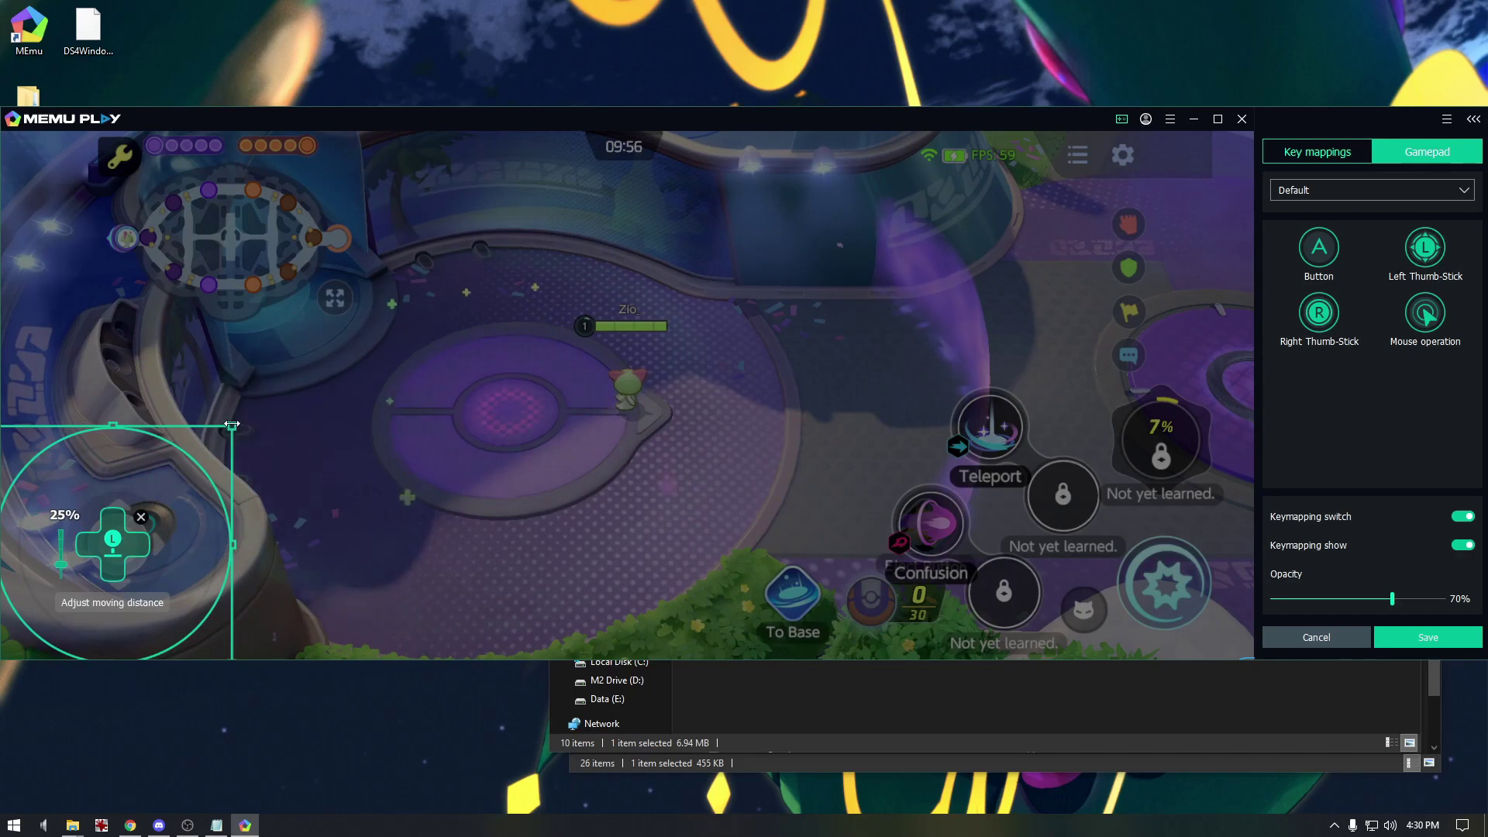
pyautogui.moveTo(232, 424); pyautogui.dragTo(222, 436)
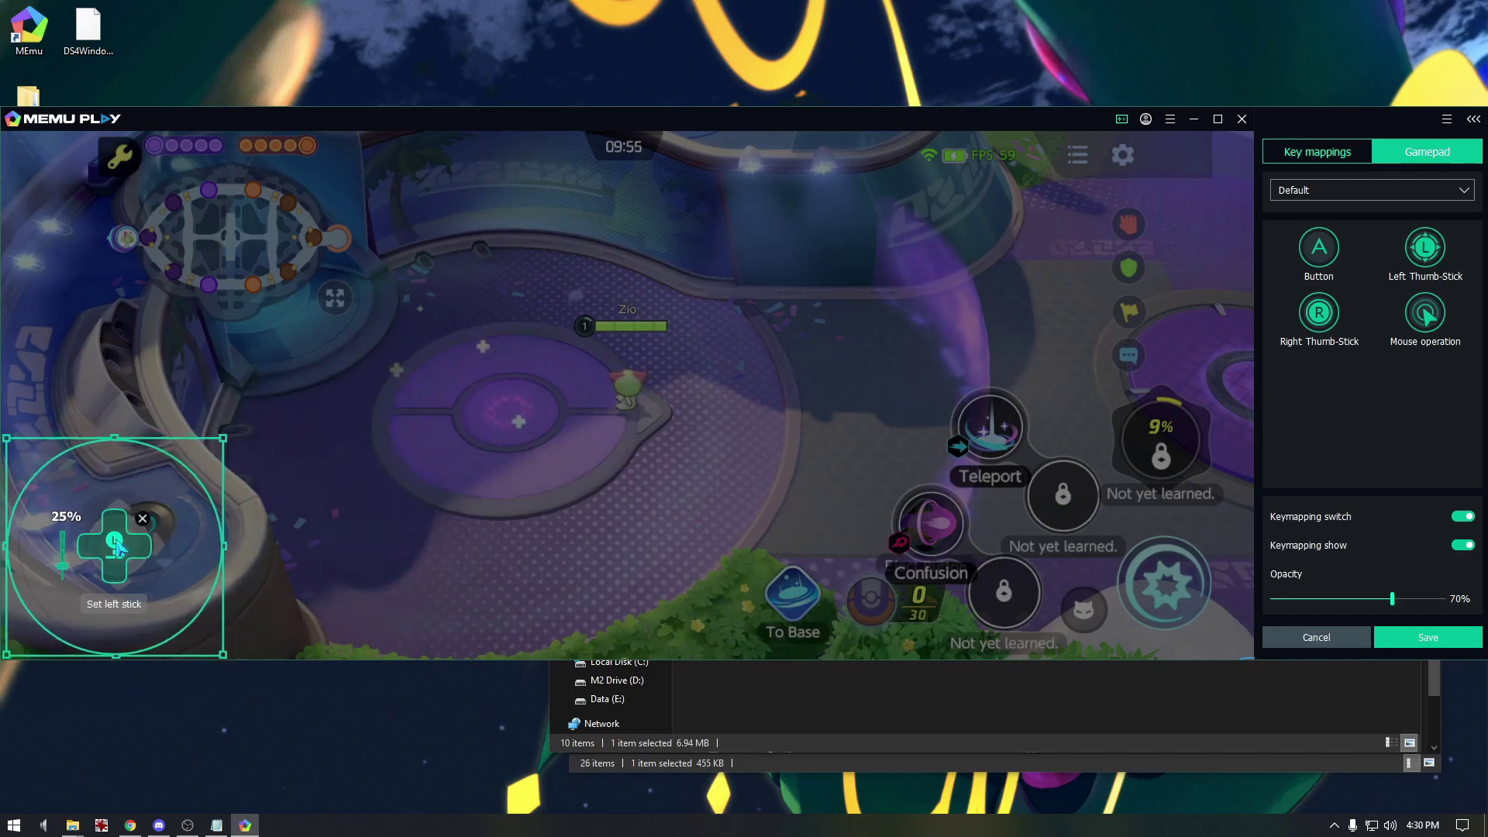
pyautogui.moveTo(116, 548); pyautogui.dragTo(123, 547)
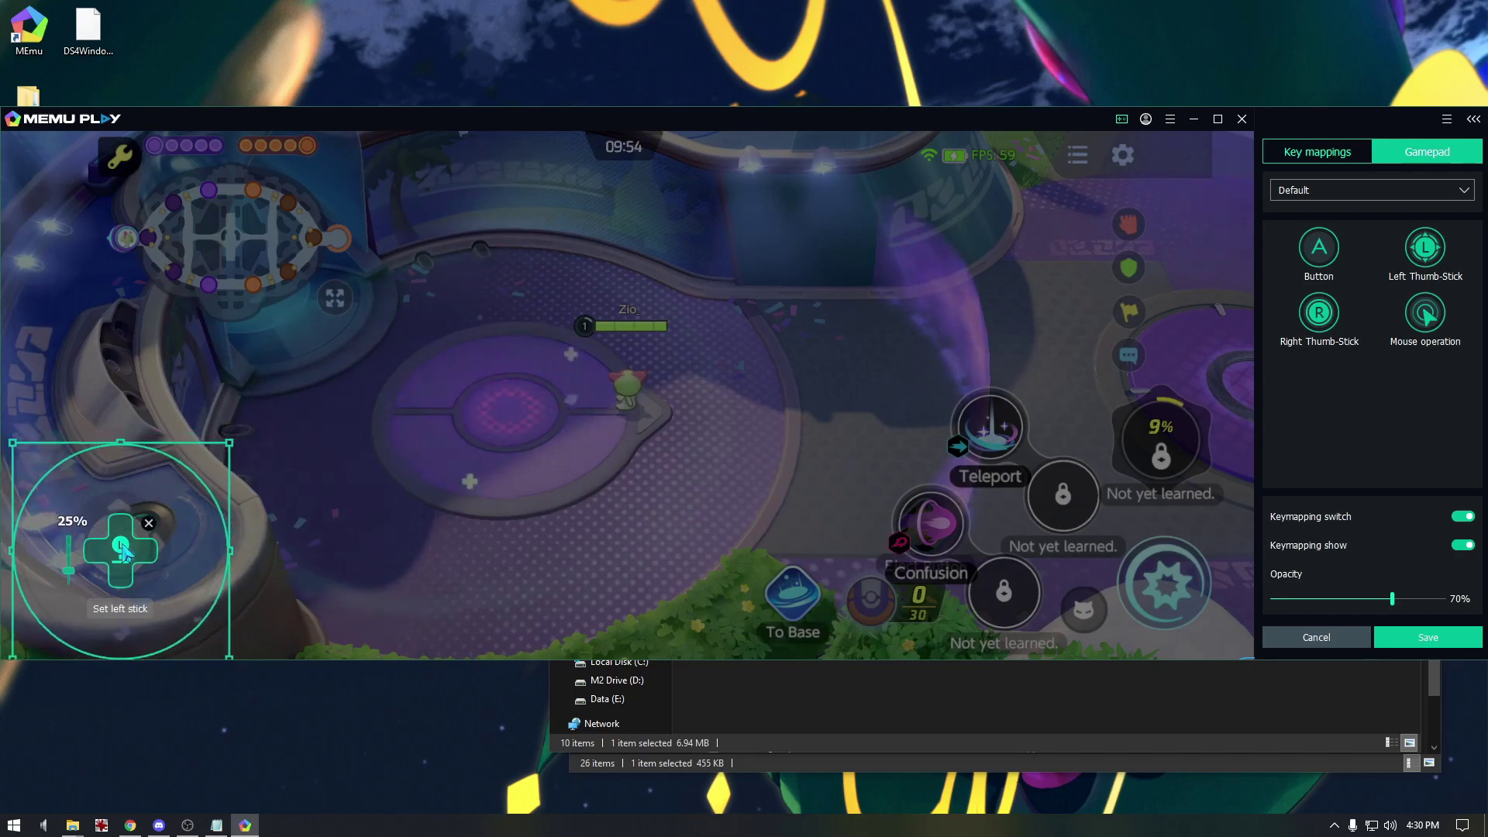
pyautogui.click(1398, 644)
pyautogui.click(653, 391)
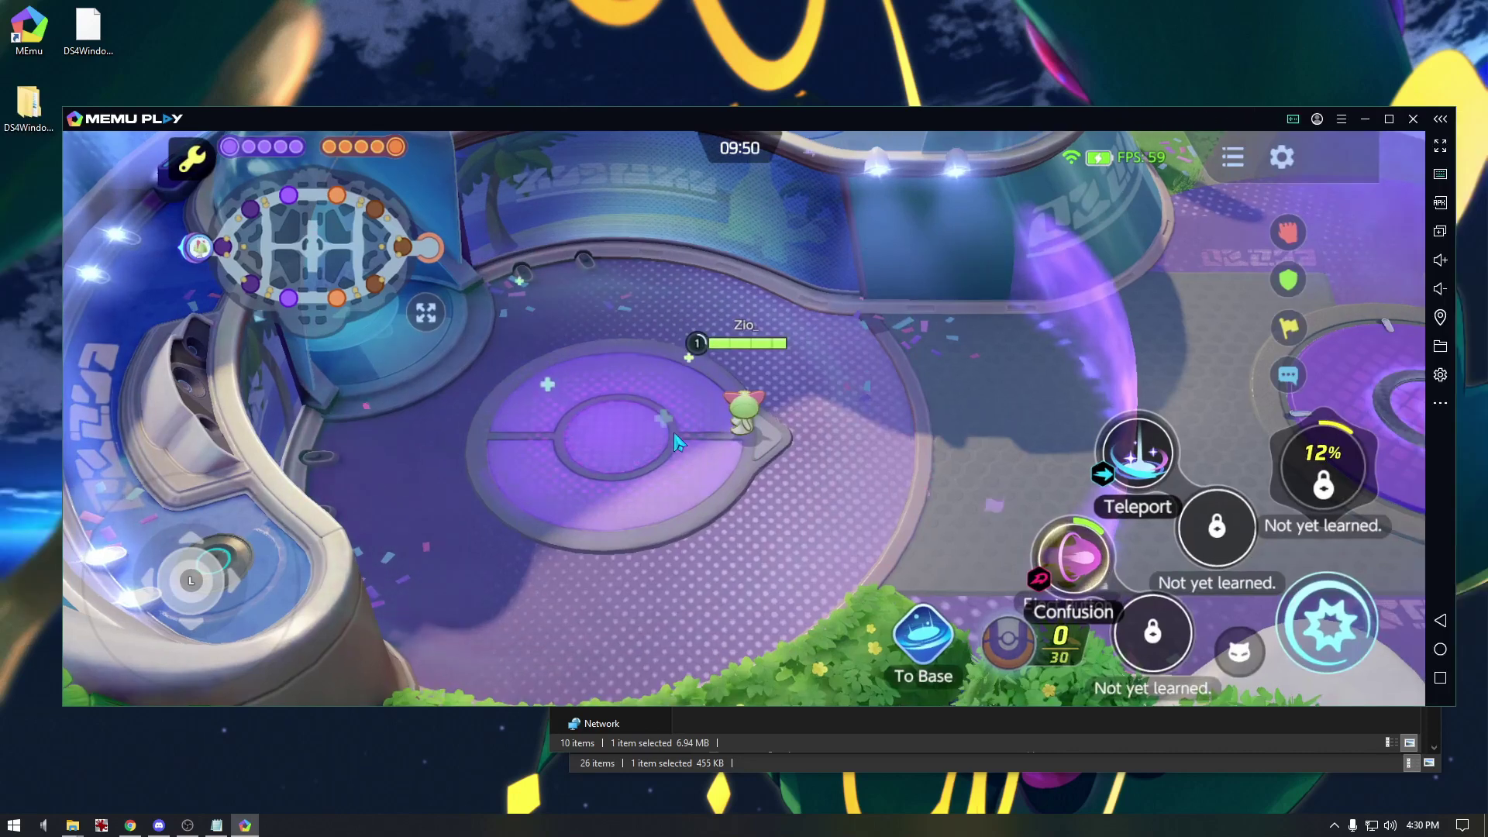
pyautogui.press('d')
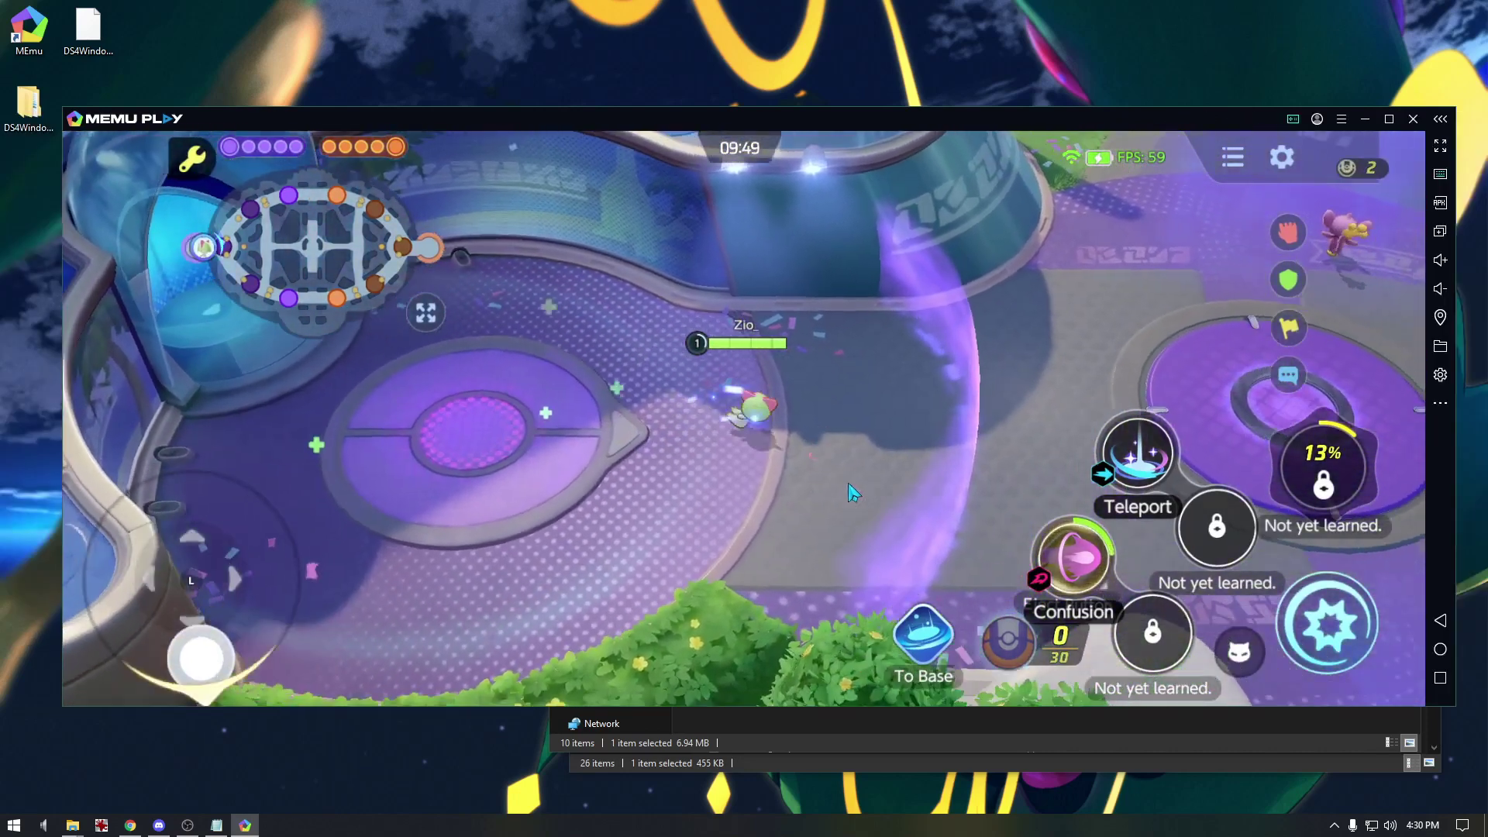
pyautogui.press('d')
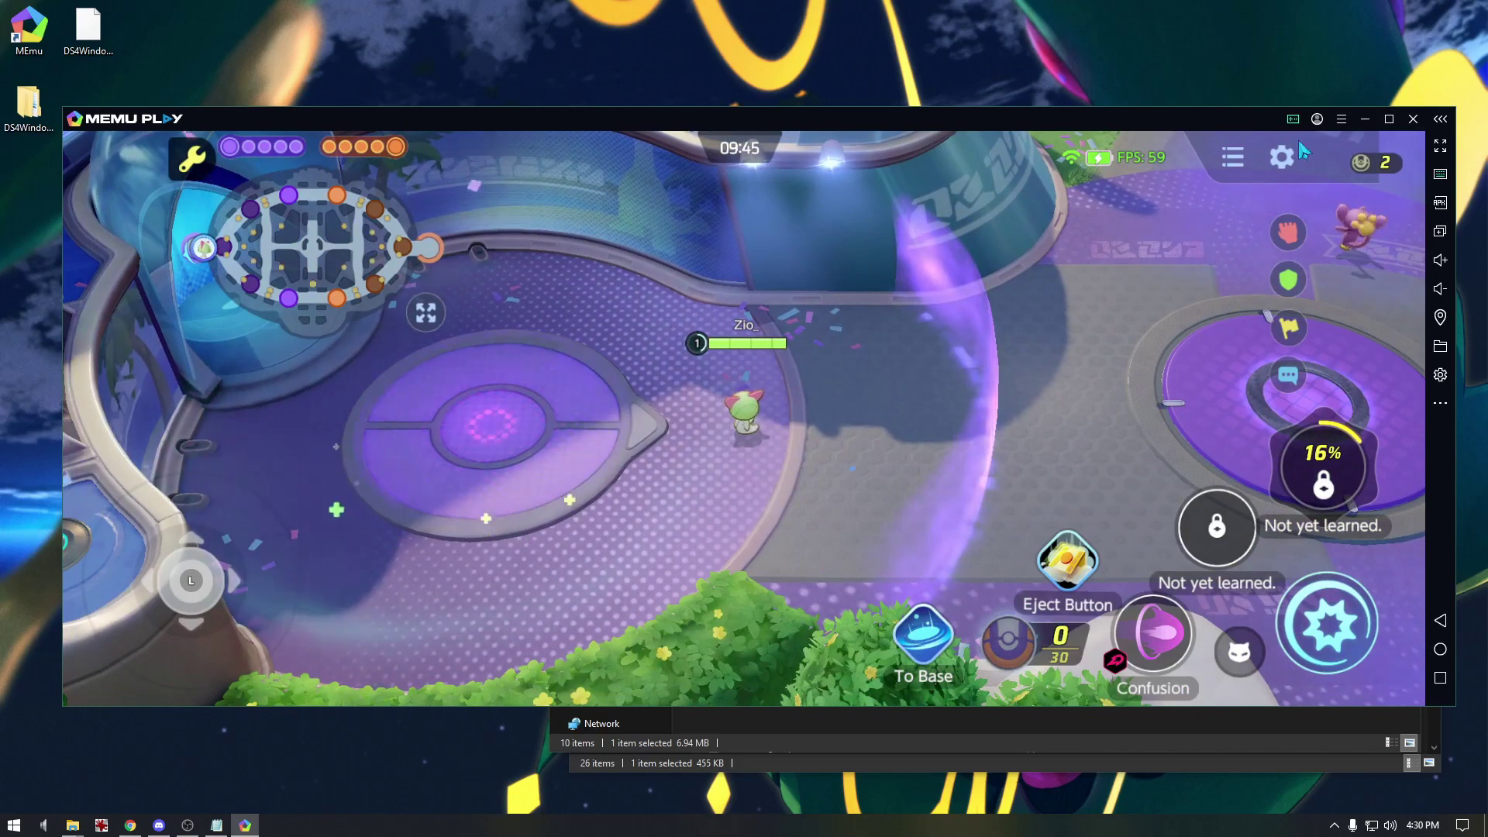
# - In the keyboard mappings, place the WASD joystick over the game's movement joystick and delete both M mappings
pyautogui.click(1439, 173)
pyautogui.click(1284, 152)
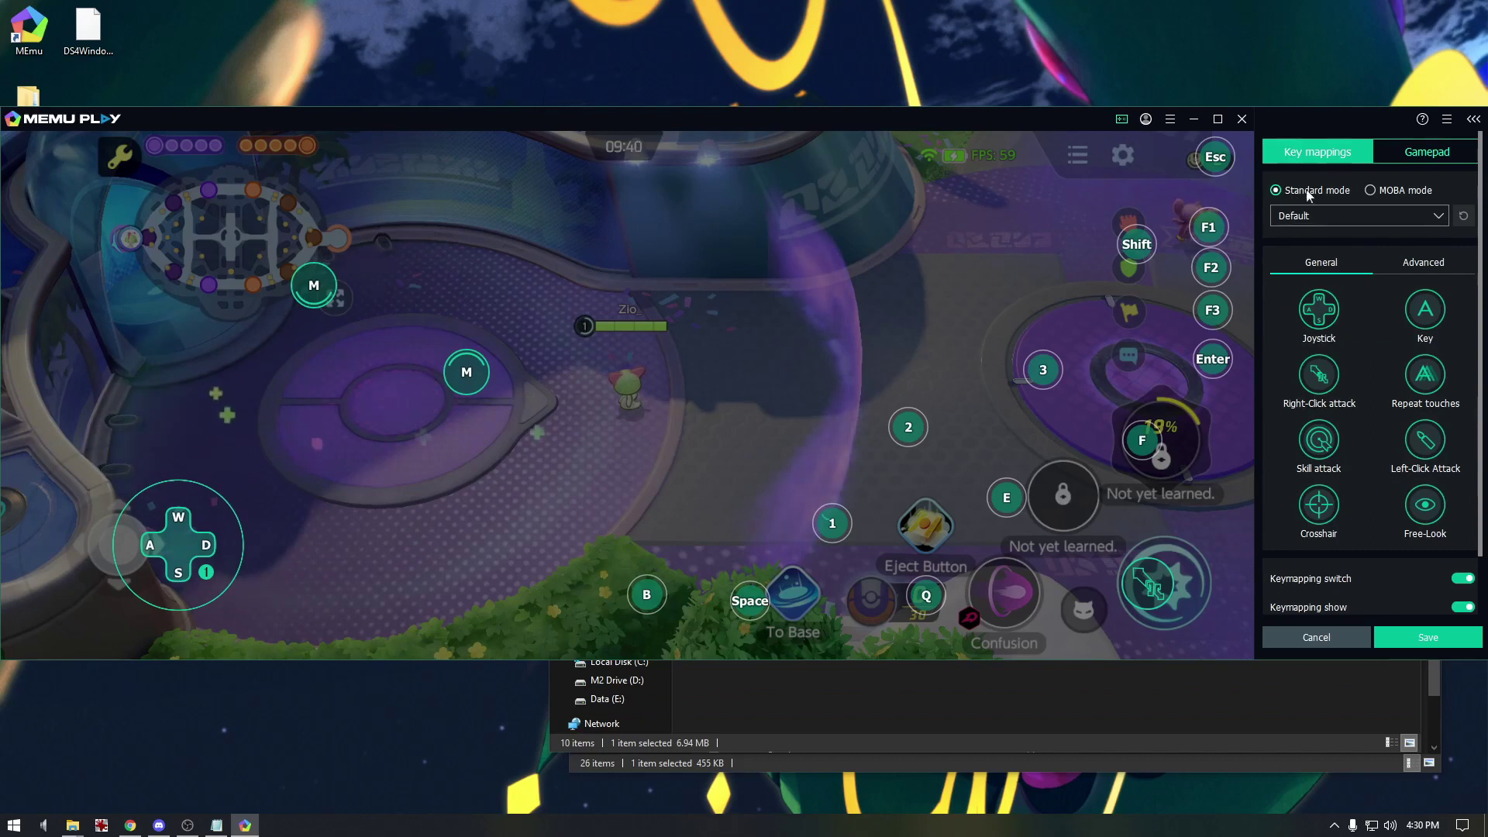
pyautogui.click(167, 558)
pyautogui.moveTo(166, 557); pyautogui.dragTo(108, 560)
pyautogui.click(402, 417)
pyautogui.click(325, 283)
pyautogui.click(329, 274)
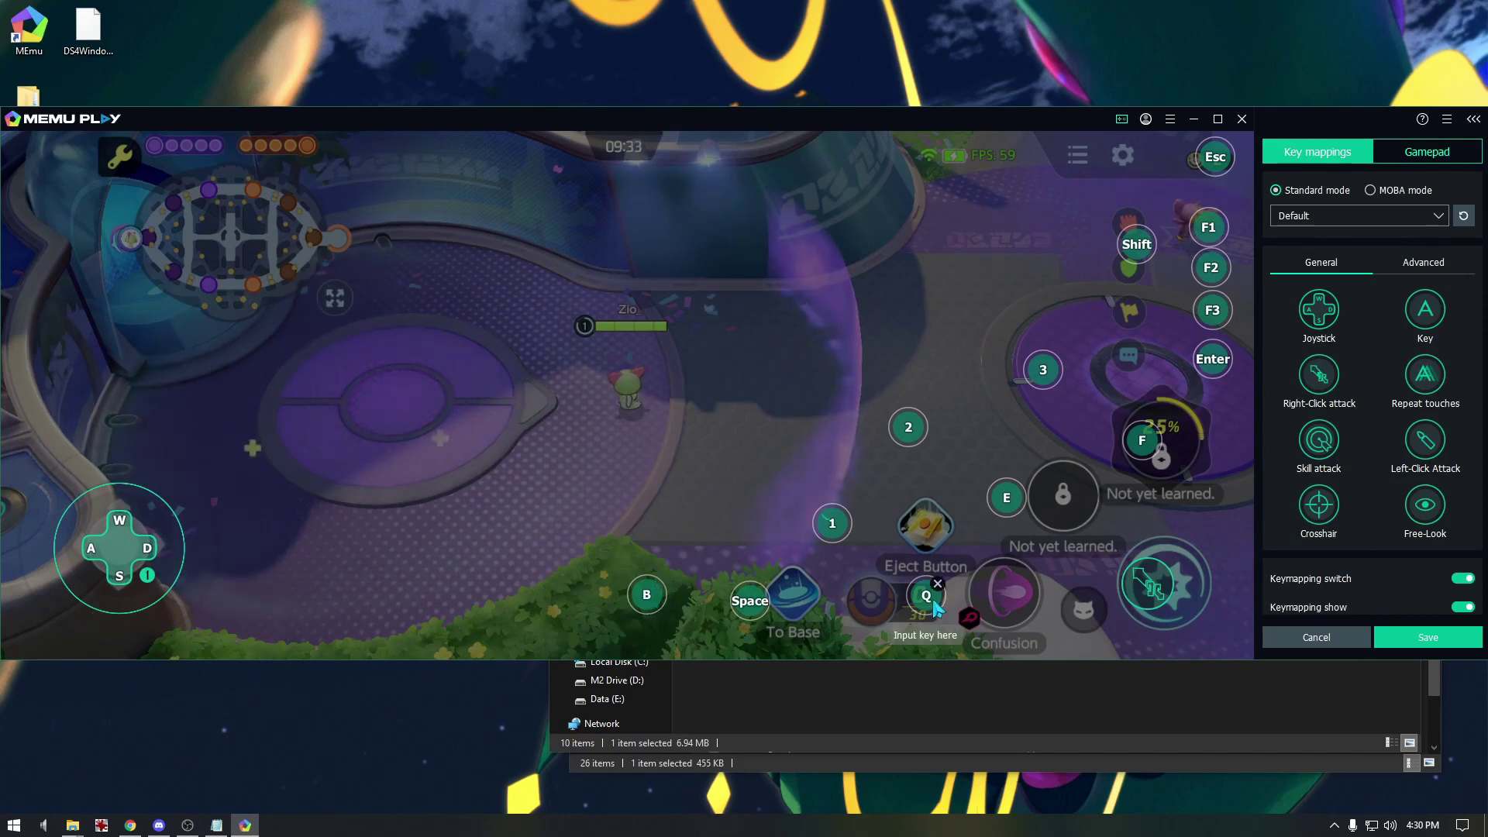
# - Delete the Q, E, F, 3, 2 and 1 key mappings from the Default keyboard layout
pyautogui.click(938, 583)
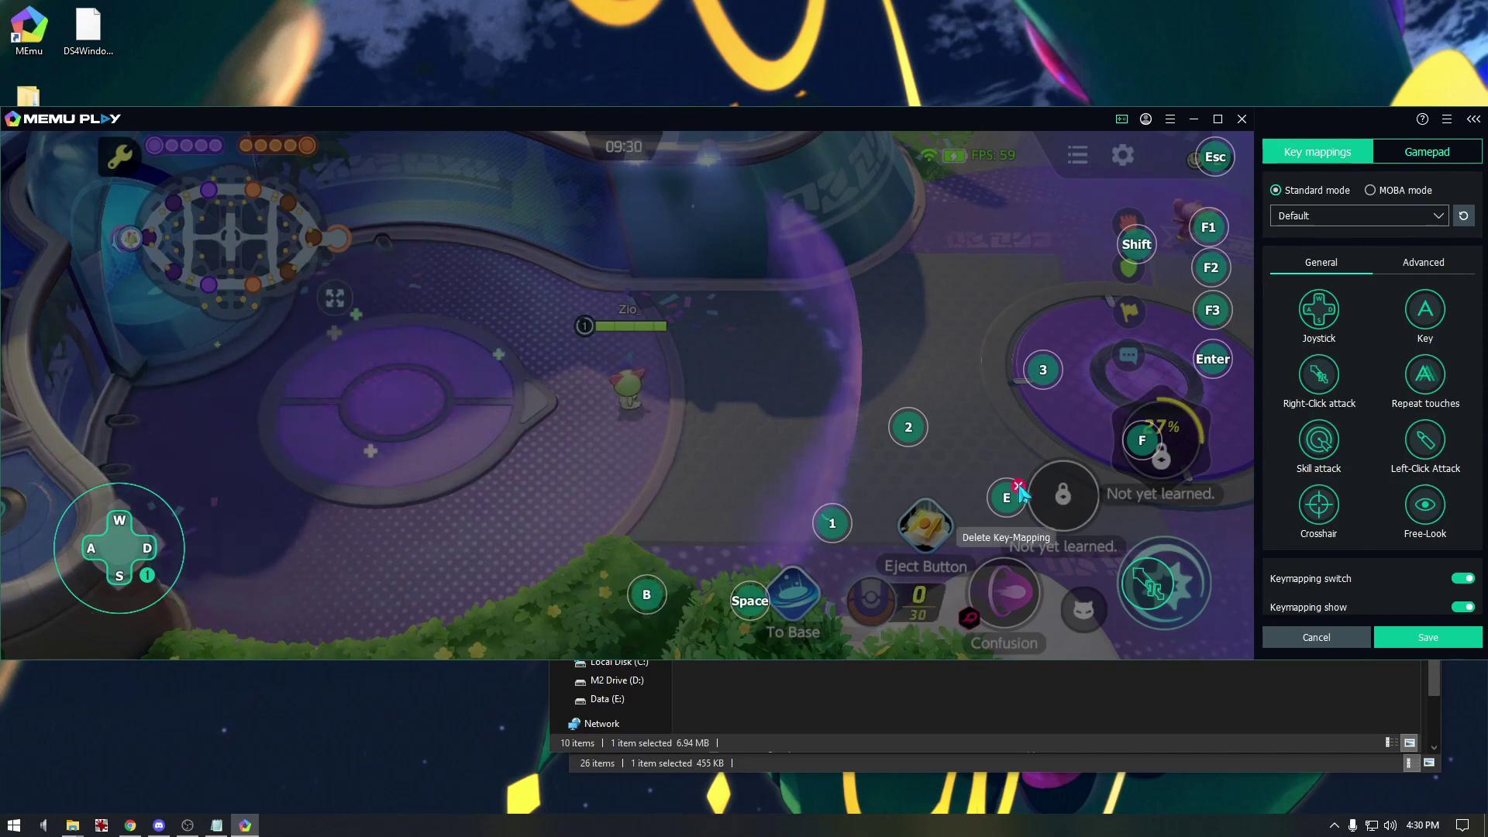
pyautogui.click(1018, 486)
pyautogui.click(1152, 429)
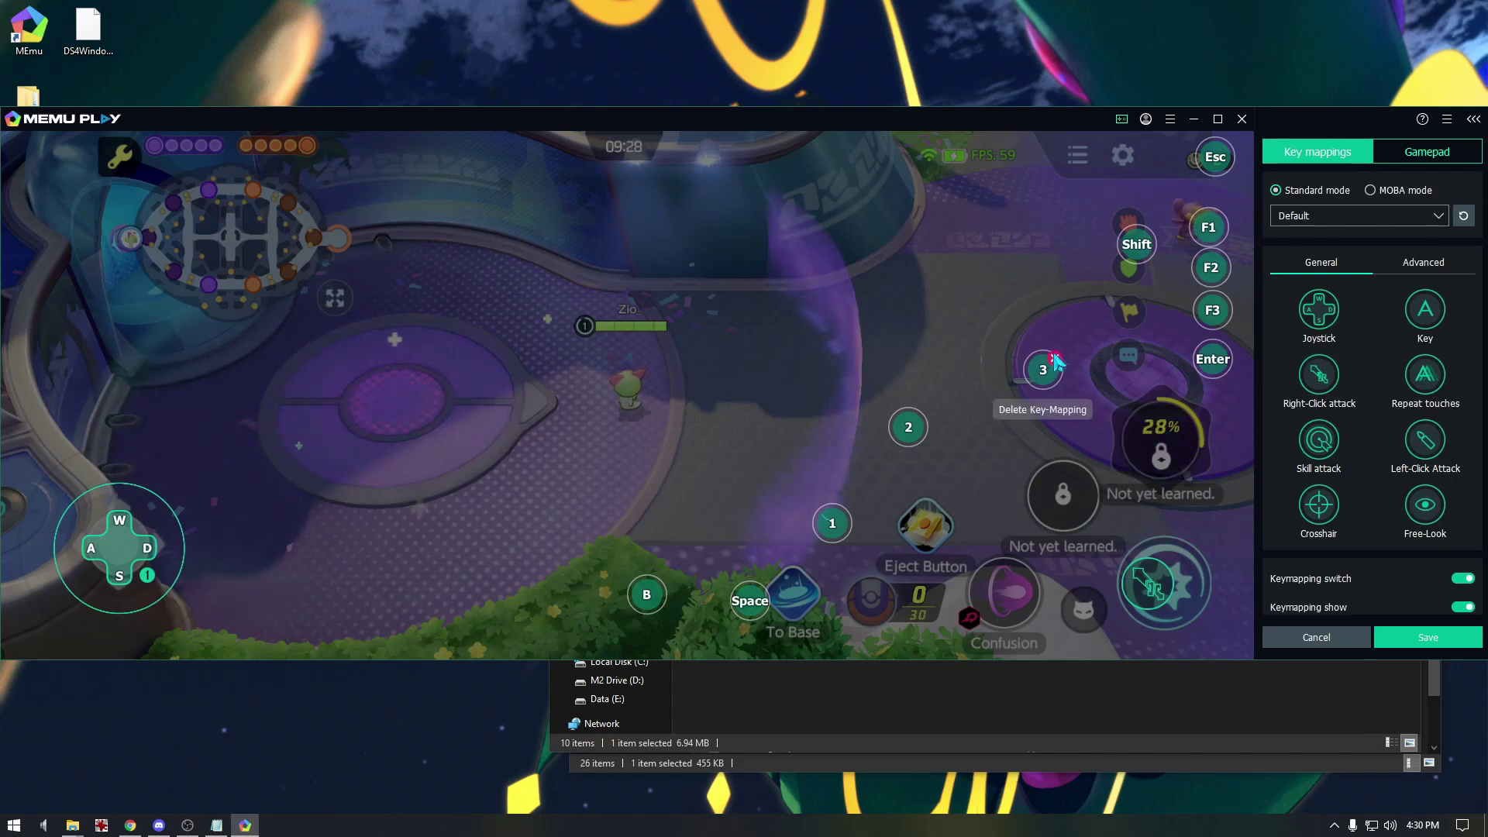
pyautogui.click(1055, 359)
pyautogui.click(920, 416)
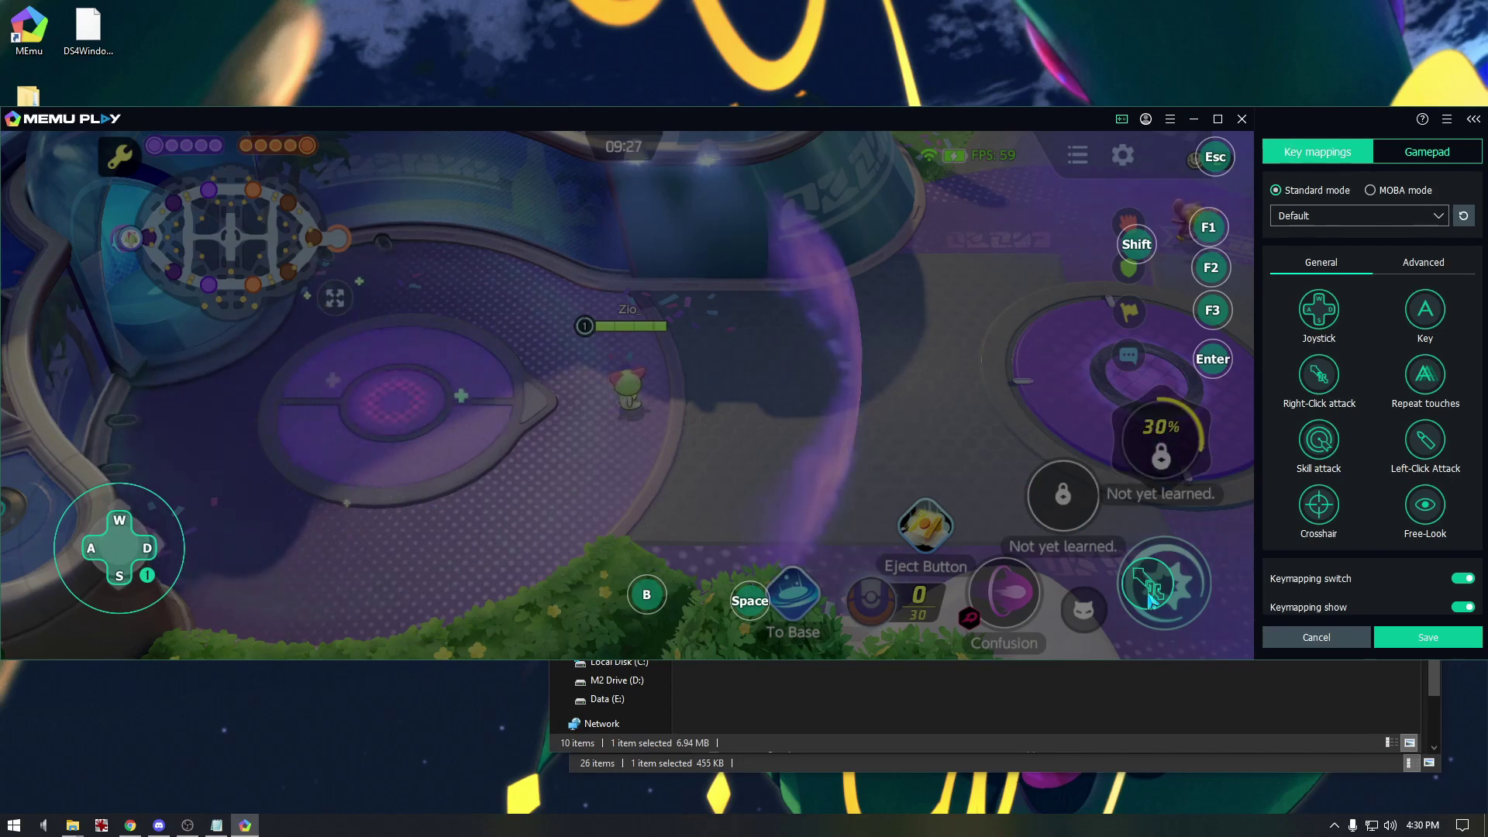
pyautogui.click(844, 512)
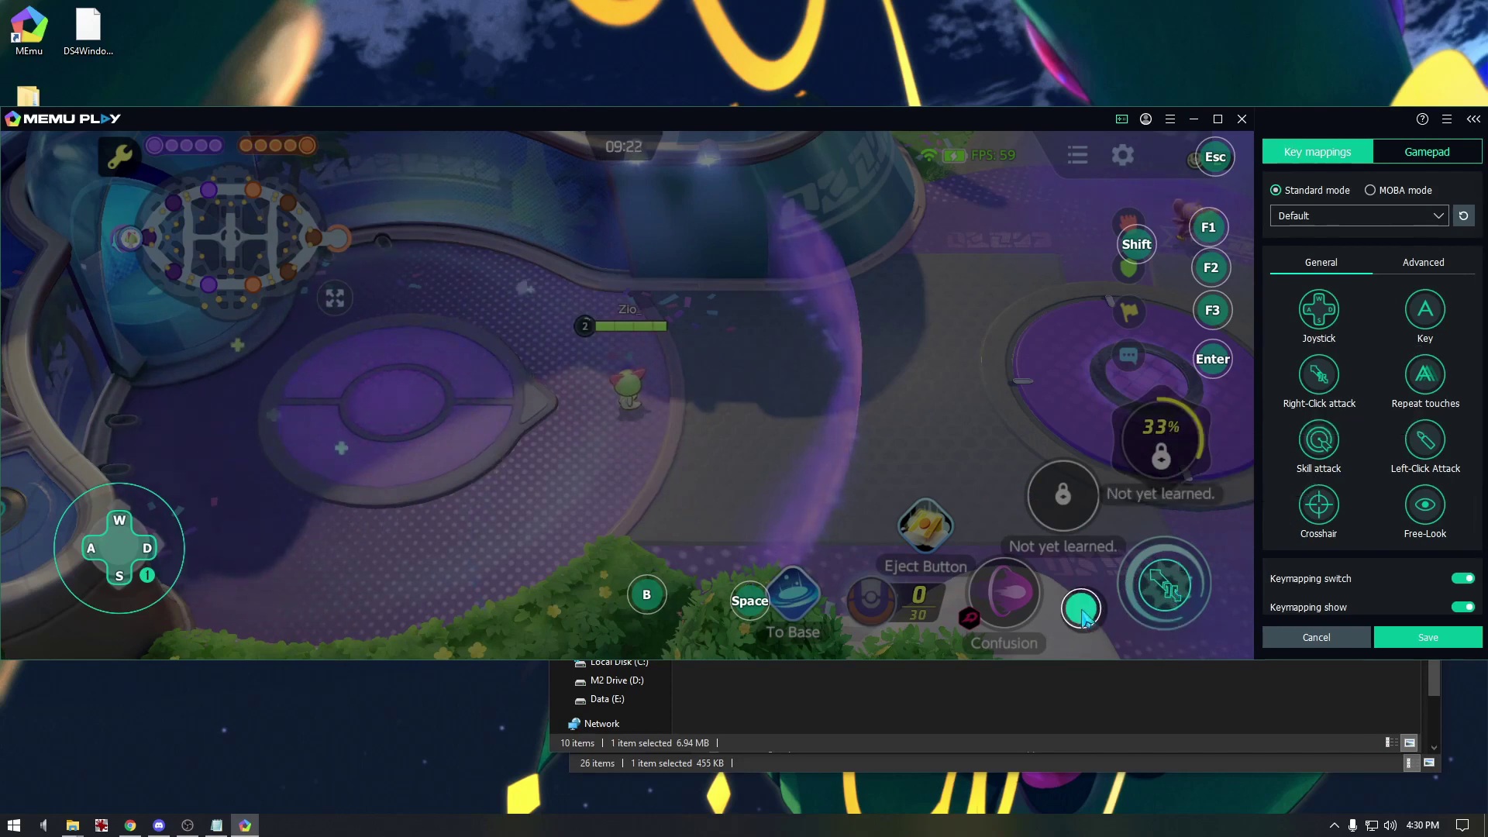
# - Remove the Space mapping, then map To Base to 1 and the Poké Ball scoring button to 2
pyautogui.click(761, 589)
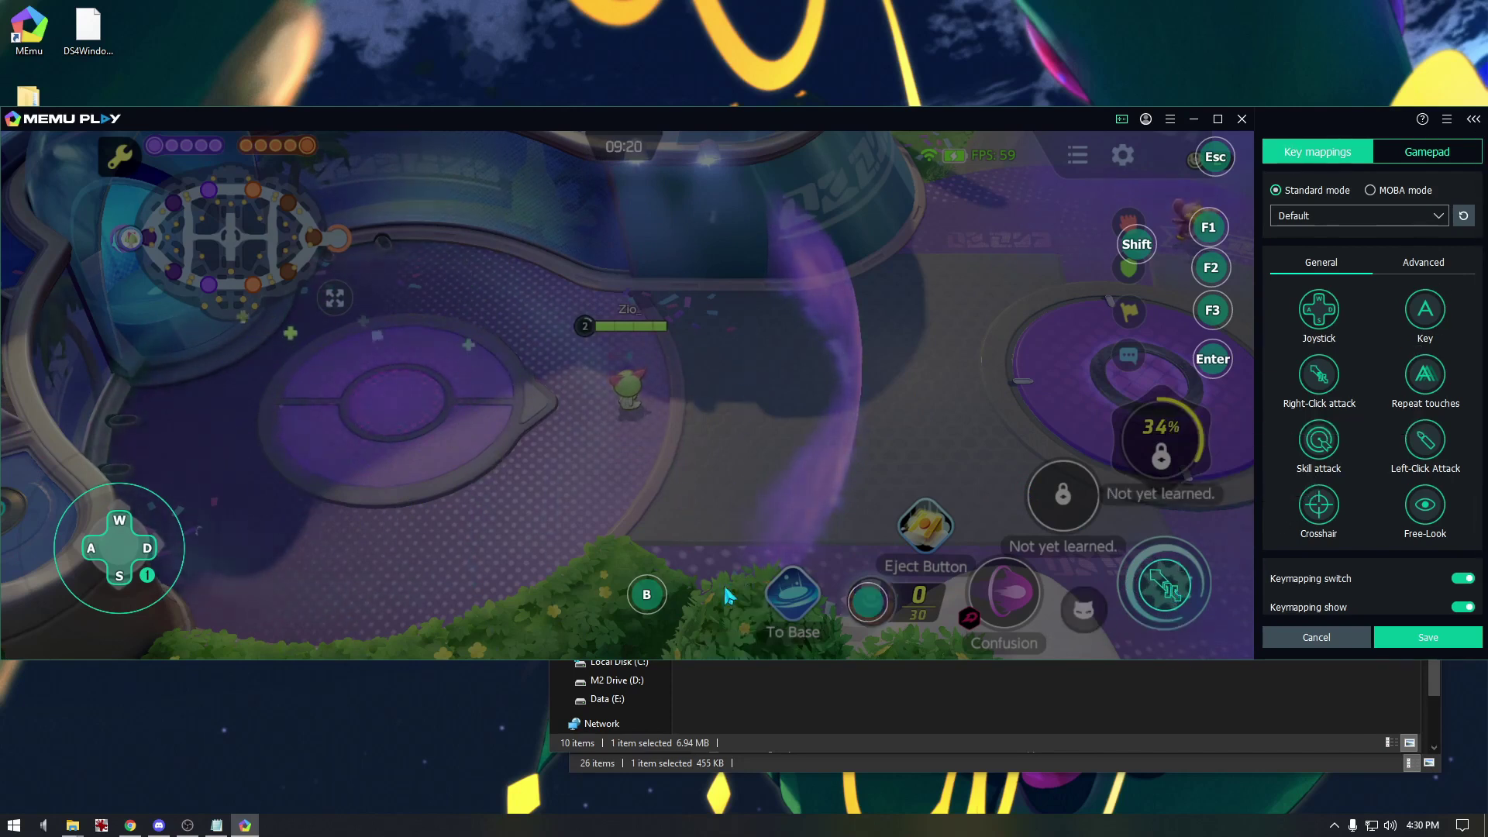
pyautogui.moveTo(646, 594); pyautogui.dragTo(795, 601)
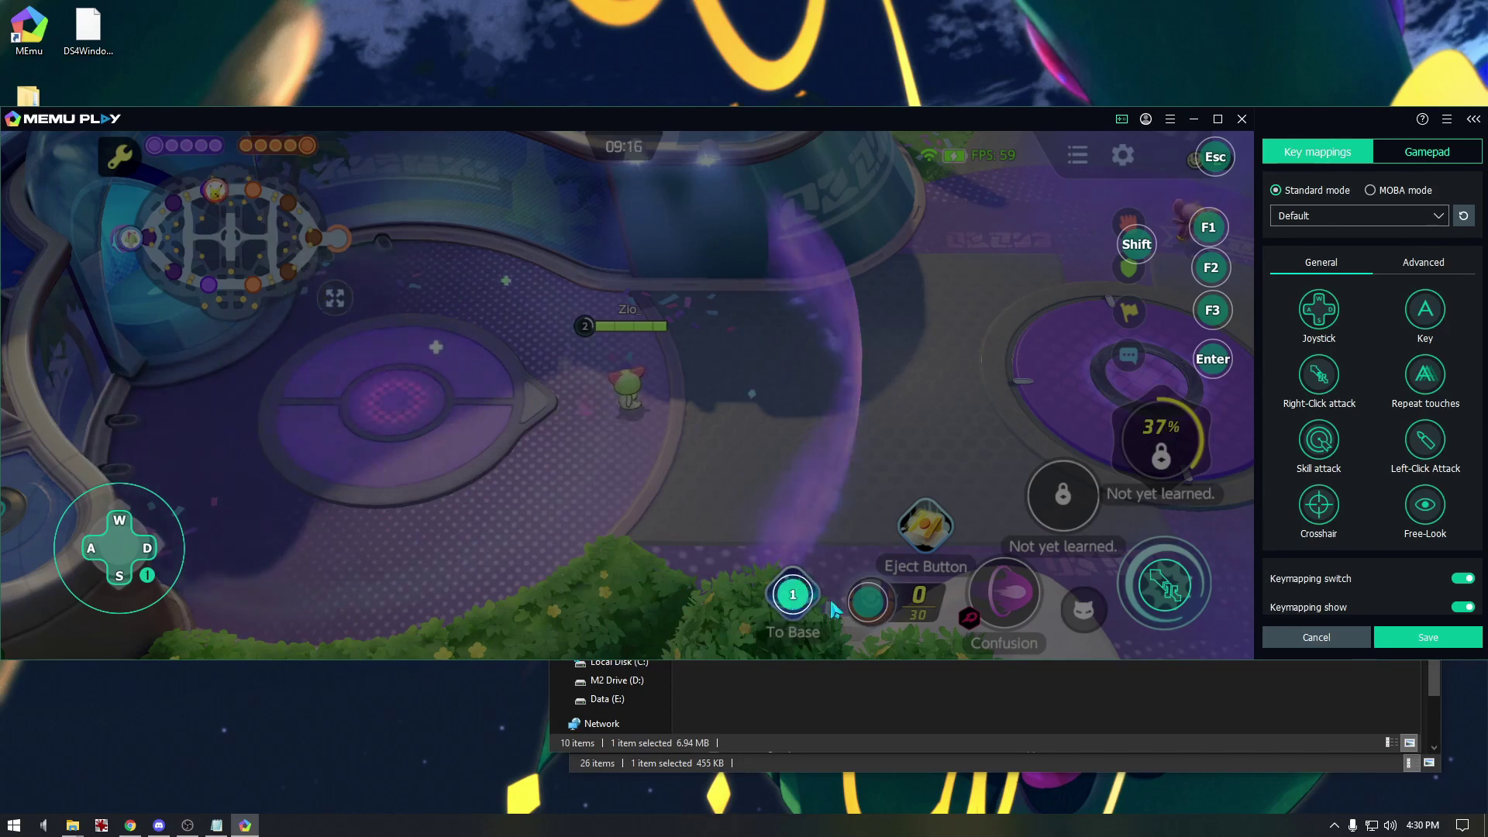
pyautogui.press('2')
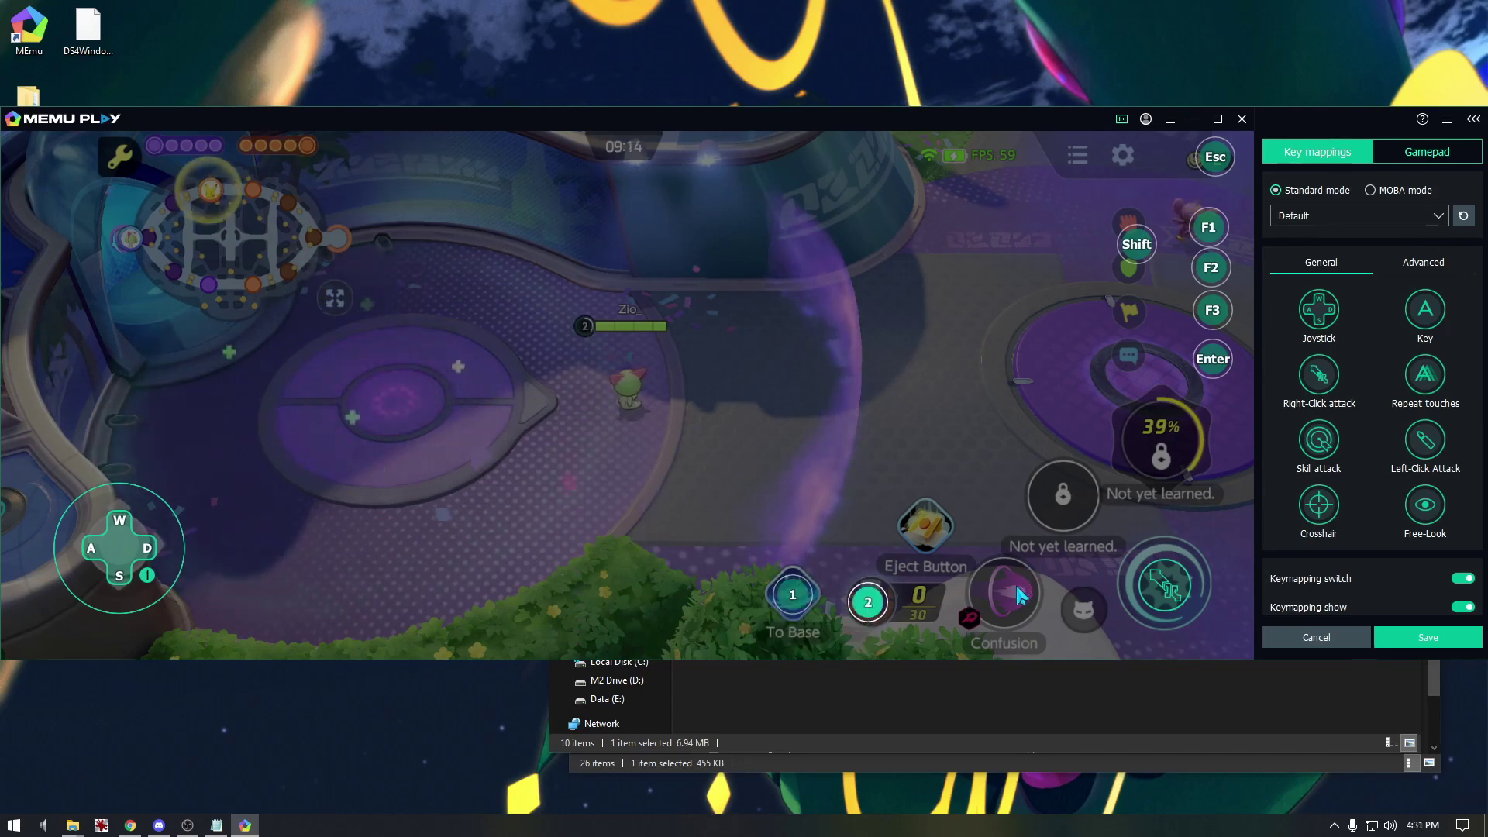
# - Add Skill attack mappings: Q on Confusion, E on the locked move above it, R on the Unite Move and T on Eject Button
pyautogui.moveTo(1317, 440); pyautogui.dragTo(1011, 603)
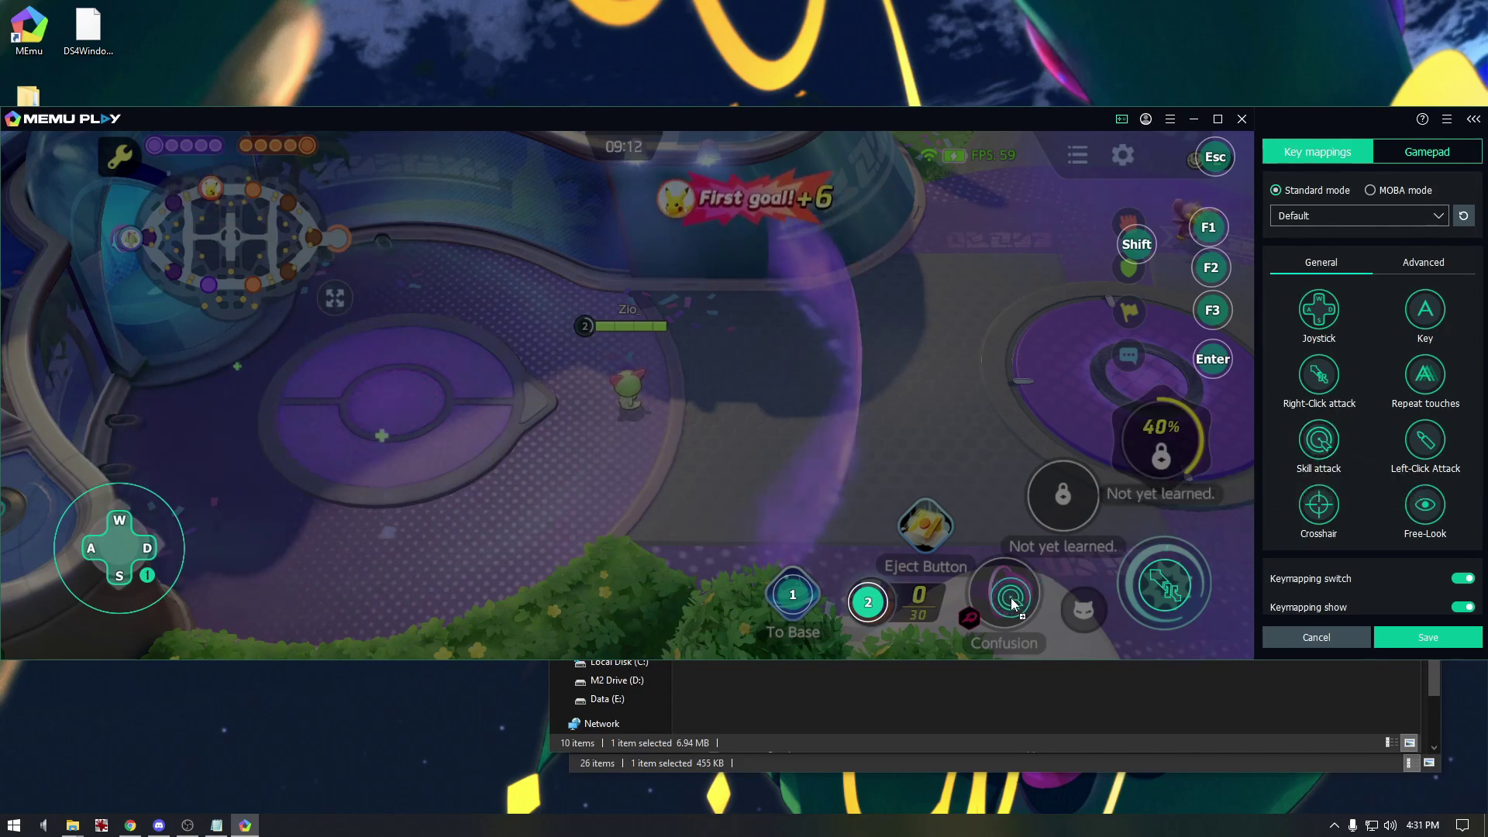
pyautogui.press('q')
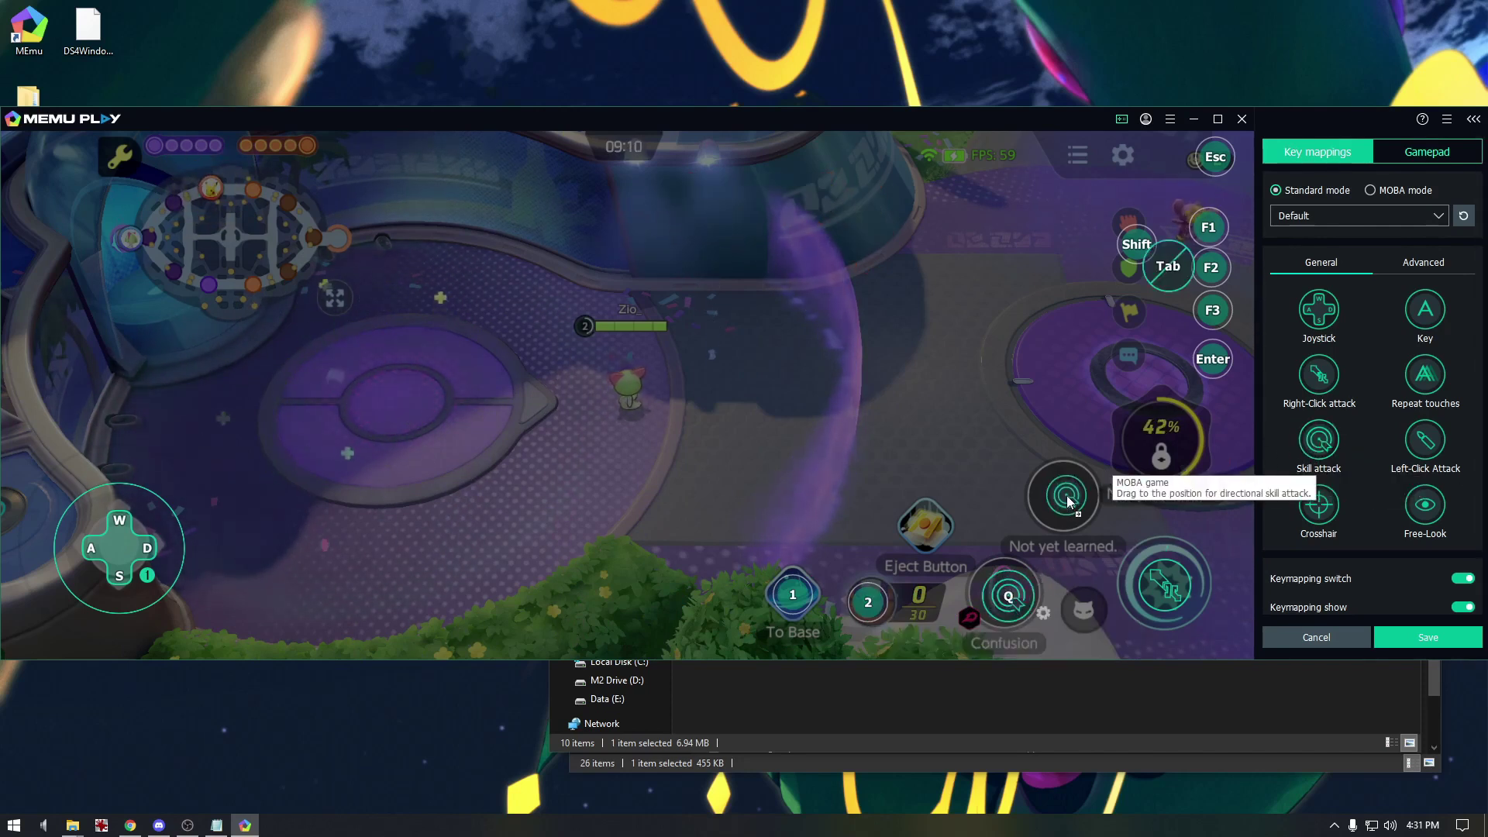
pyautogui.moveTo(1317, 440); pyautogui.dragTo(1066, 502)
pyautogui.press('e')
pyautogui.moveTo(1318, 440); pyautogui.dragTo(1164, 448)
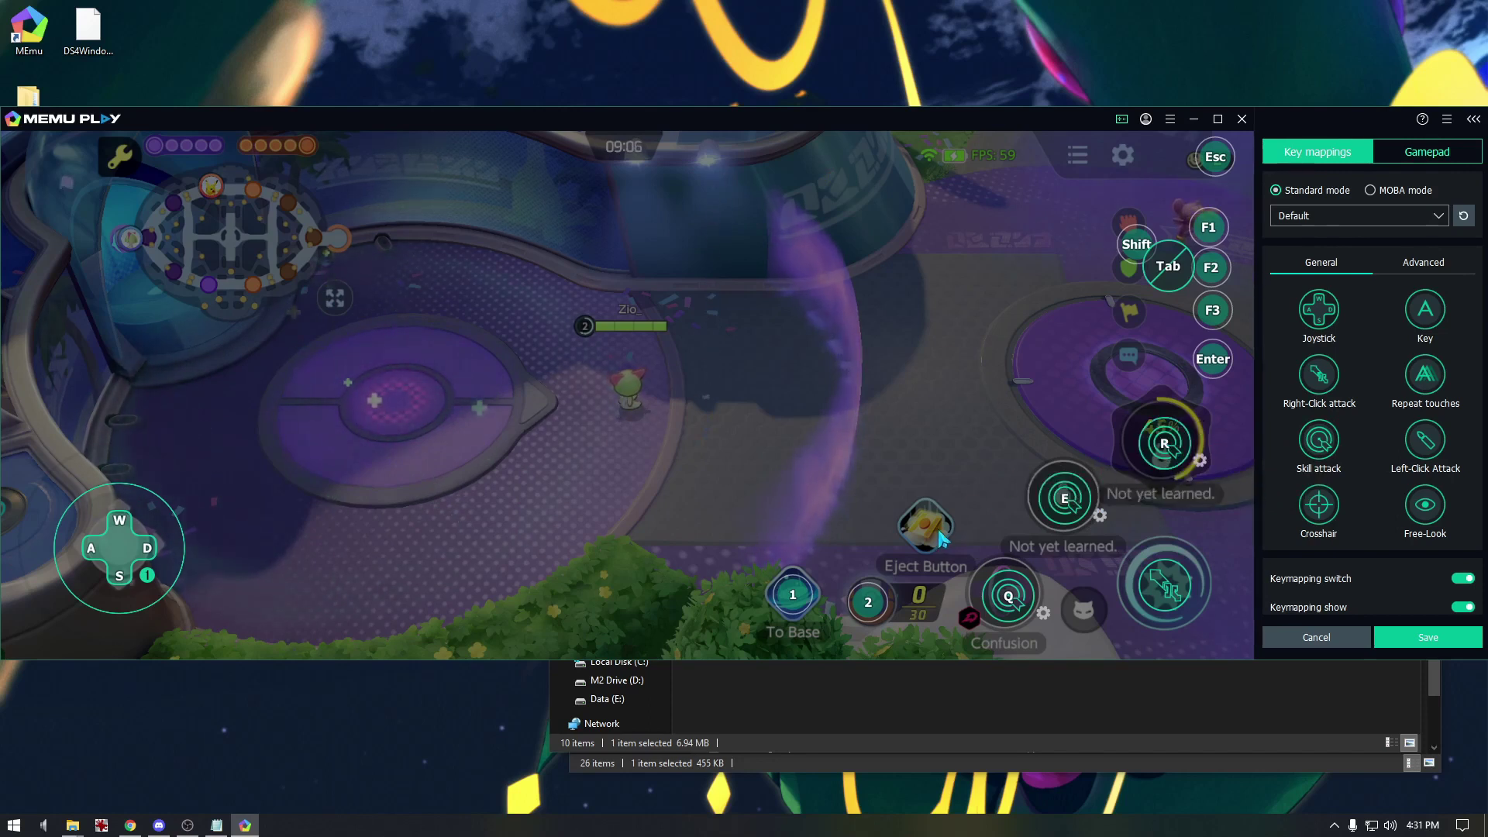
pyautogui.moveTo(1318, 440); pyautogui.dragTo(932, 532)
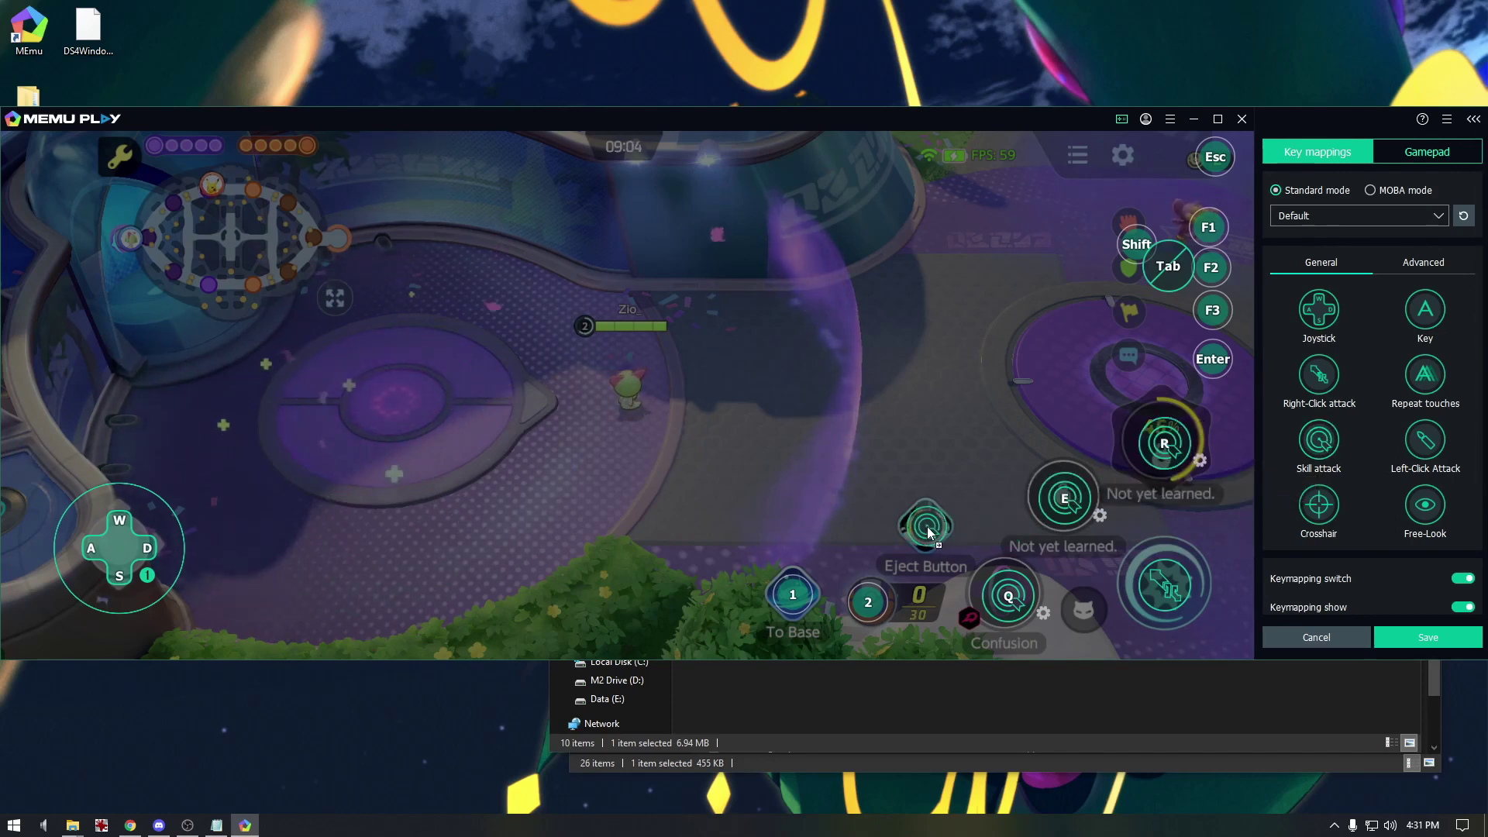
pyautogui.press('t')
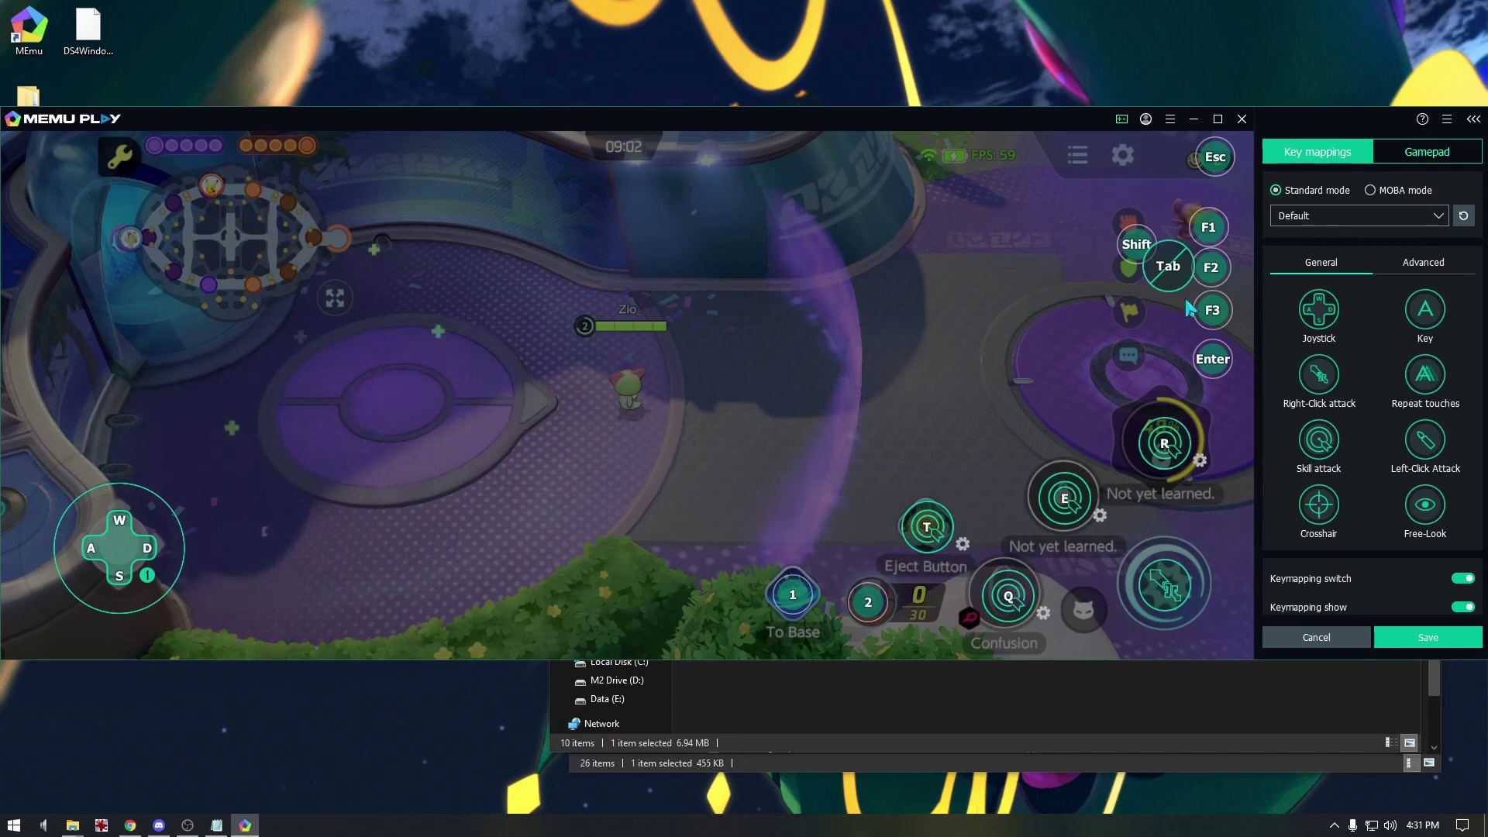
# - Delete the Shift mapping and move the Tab skill-cancel mapping slightly up beside F1 and F2
pyautogui.click(1136, 239)
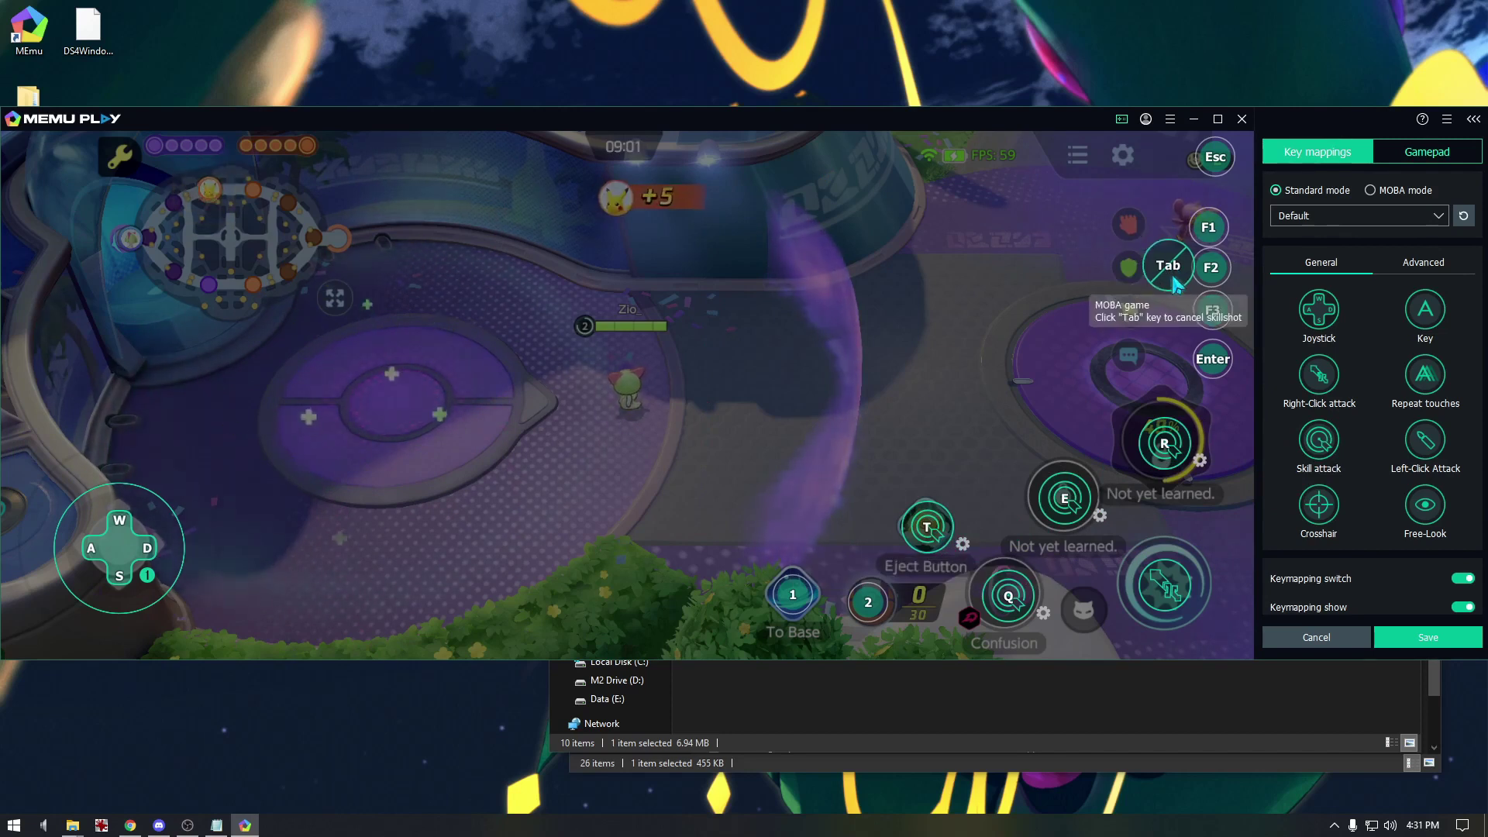
pyautogui.click(1148, 233)
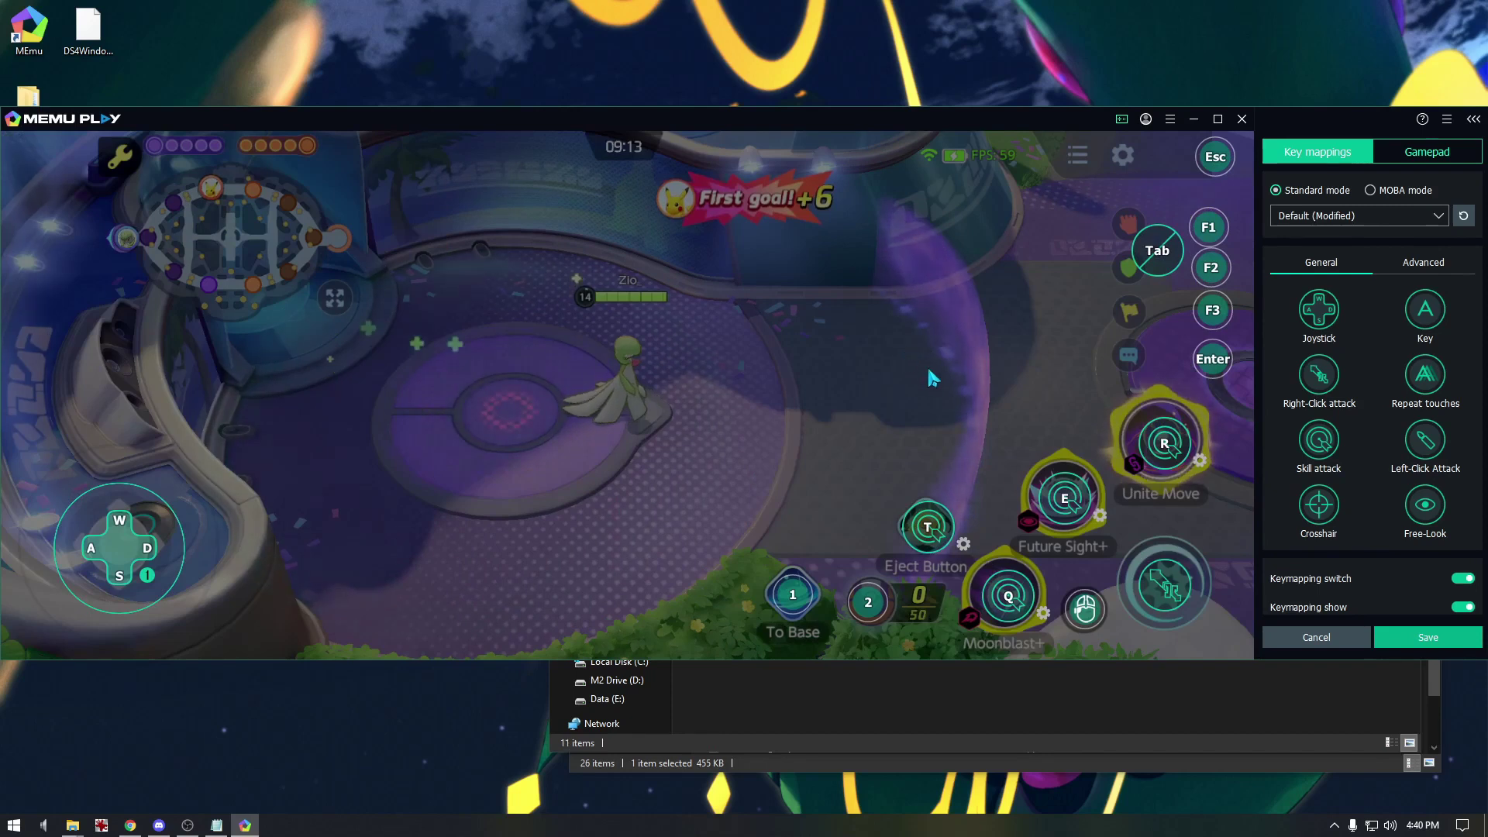
# - Remap the skill attacks: Moonblast+ to 3, Future Sight+ to 4, the Unite Move to 5 and Eject Button to 6
pyautogui.moveTo(1011, 601)
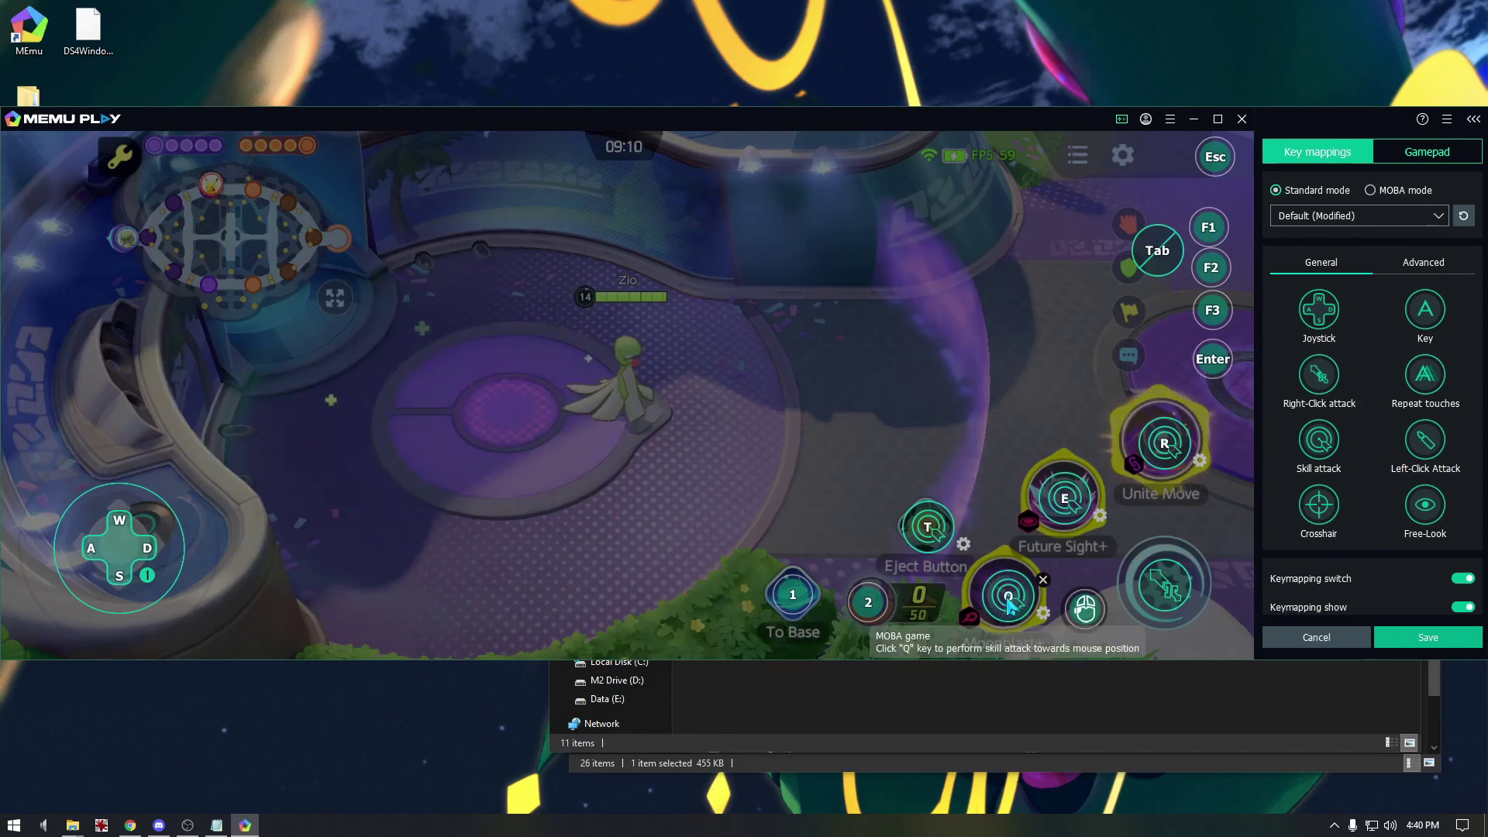
pyautogui.moveTo(1164, 457)
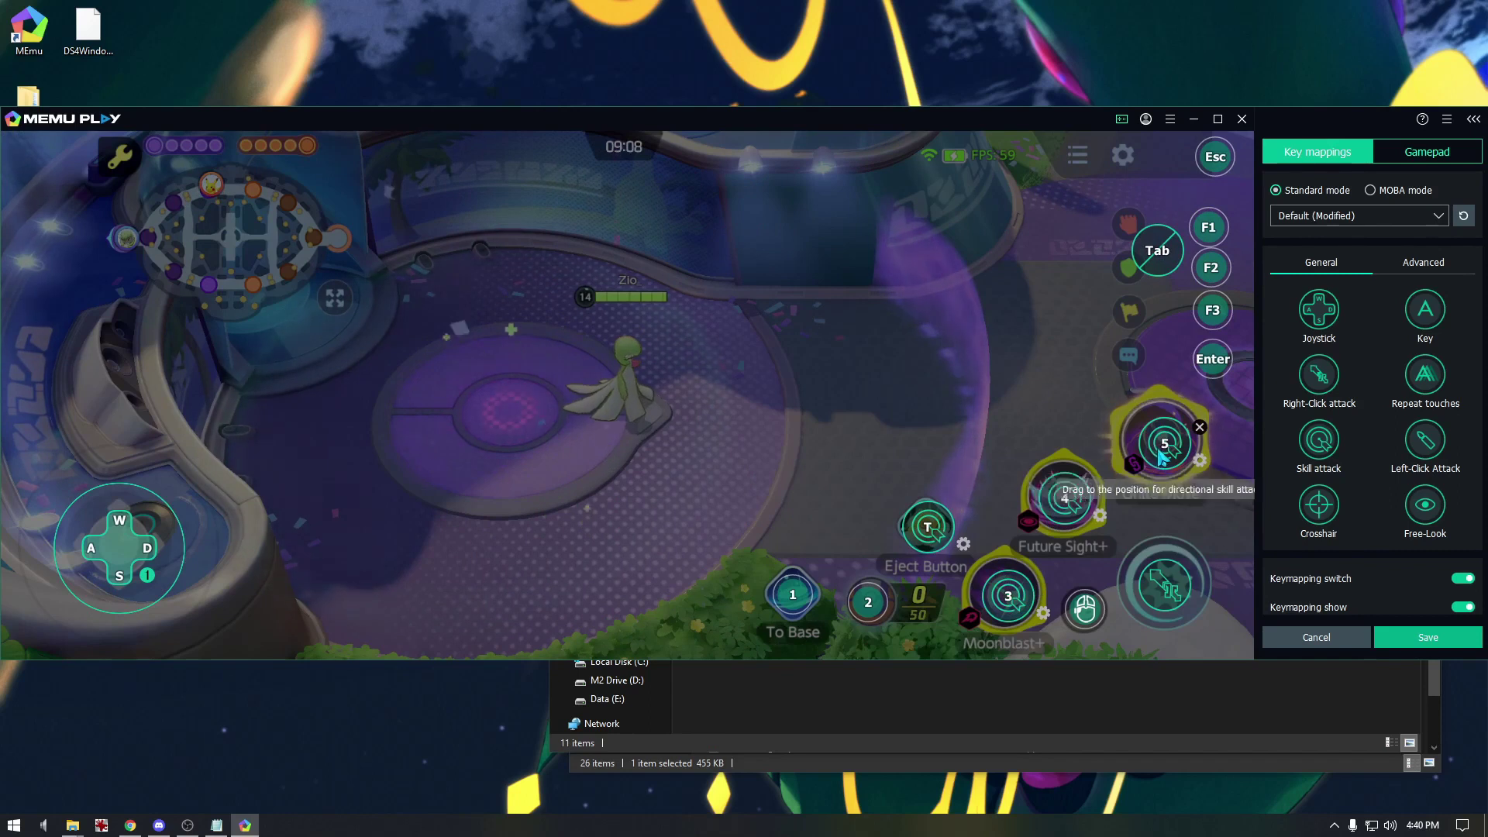
pyautogui.moveTo(917, 546)
pyautogui.press('6')
# - Map skill cancel to the mouse Forward key, Eject Button to Mid key and the Unite Move to Z, and save the mappings
pyautogui.moveTo(1084, 608)
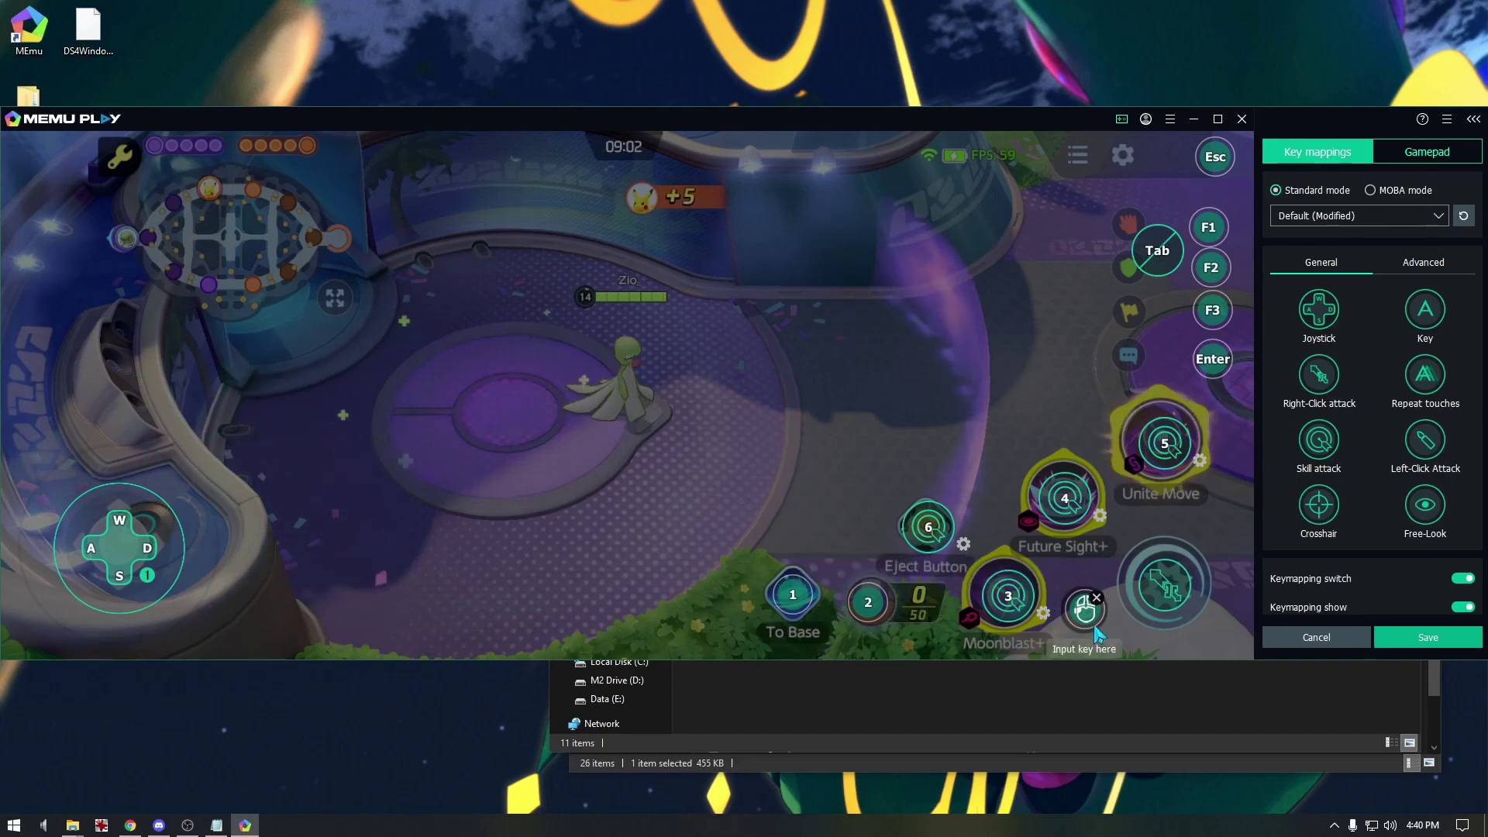
pyautogui.moveTo(1162, 593)
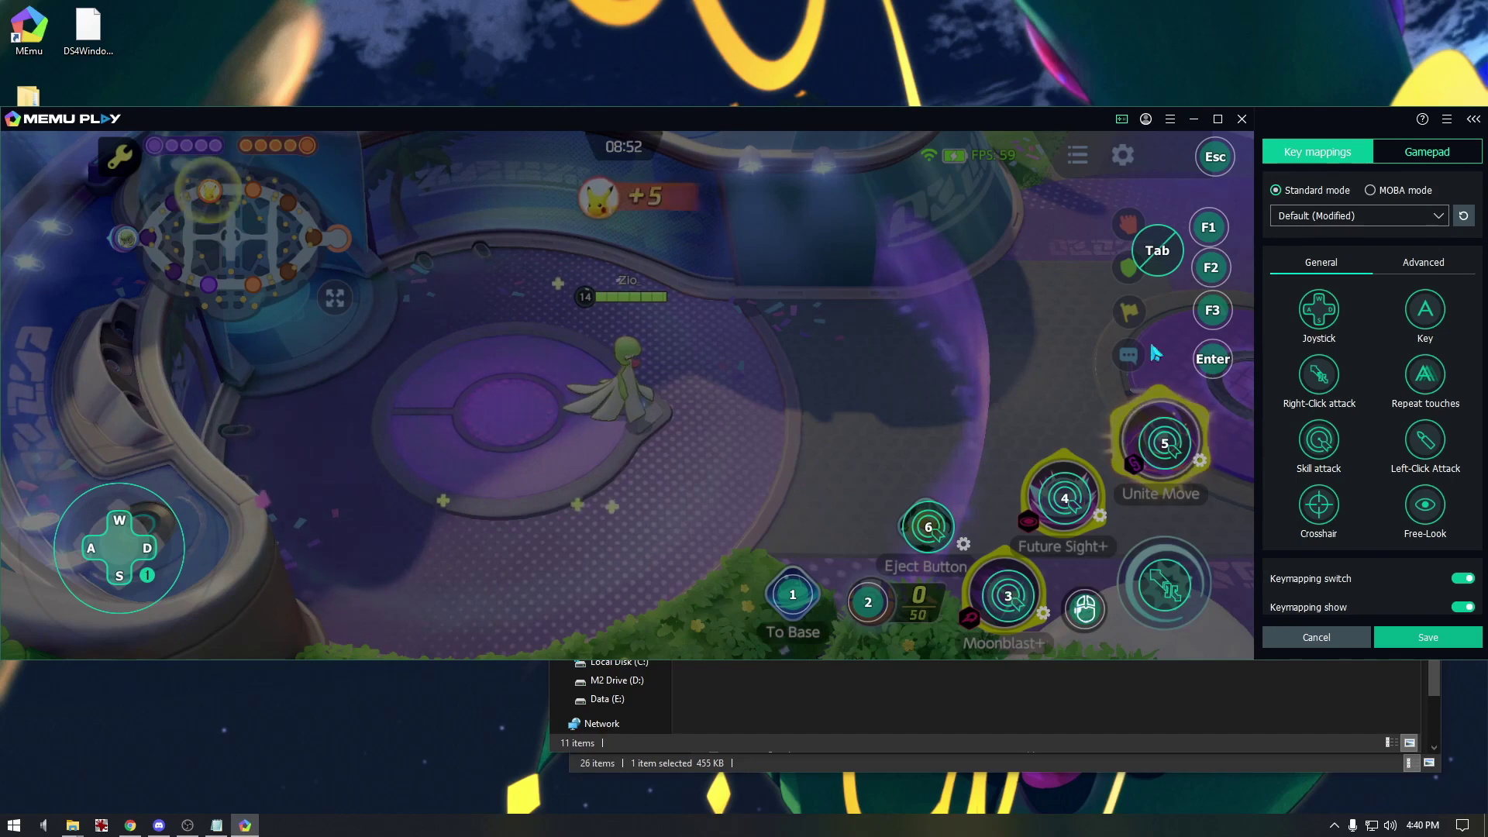
pyautogui.press('XF86Forward')
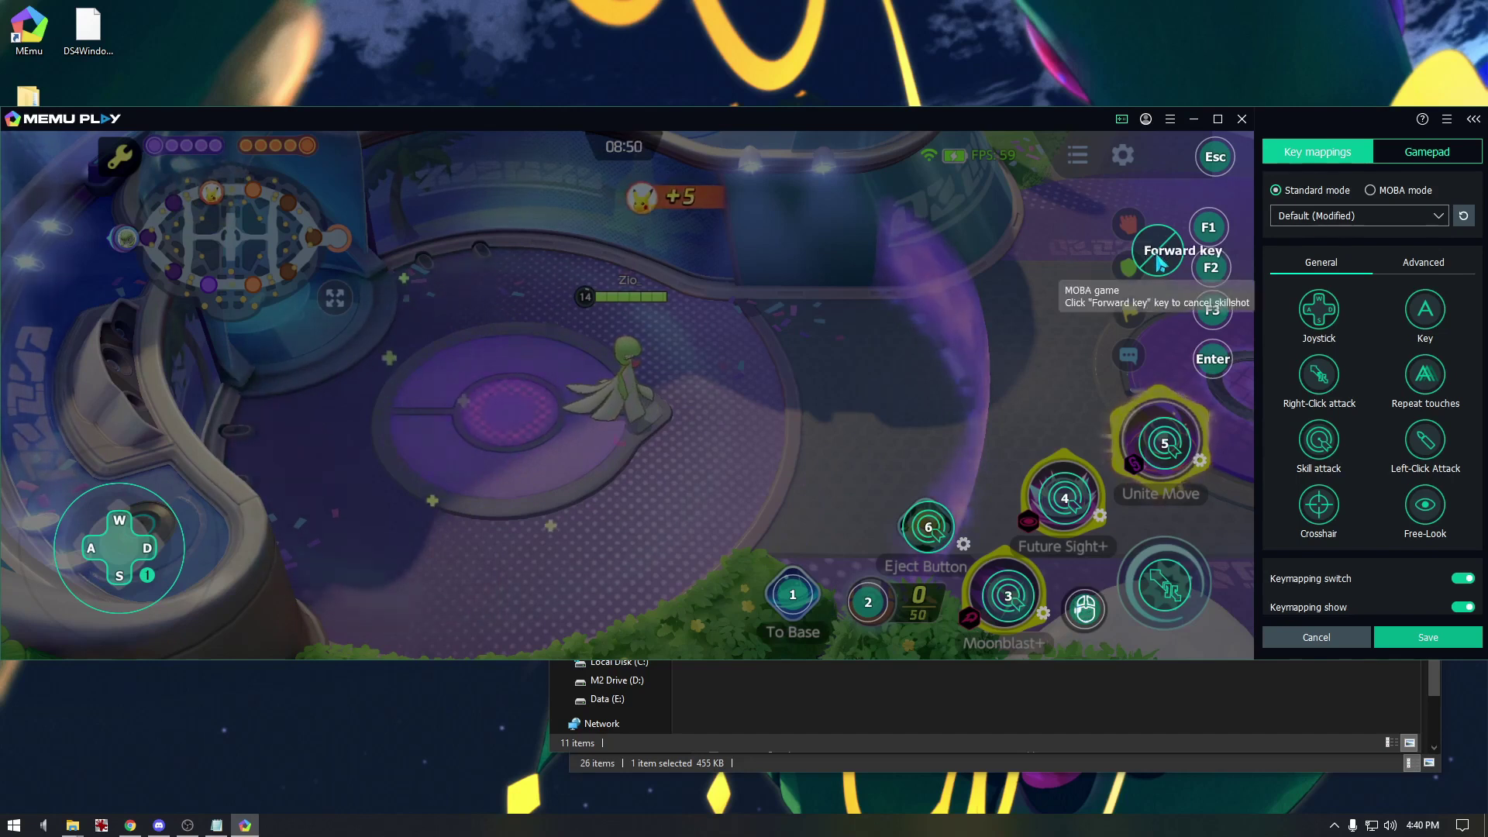
pyautogui.middleClick(927, 530)
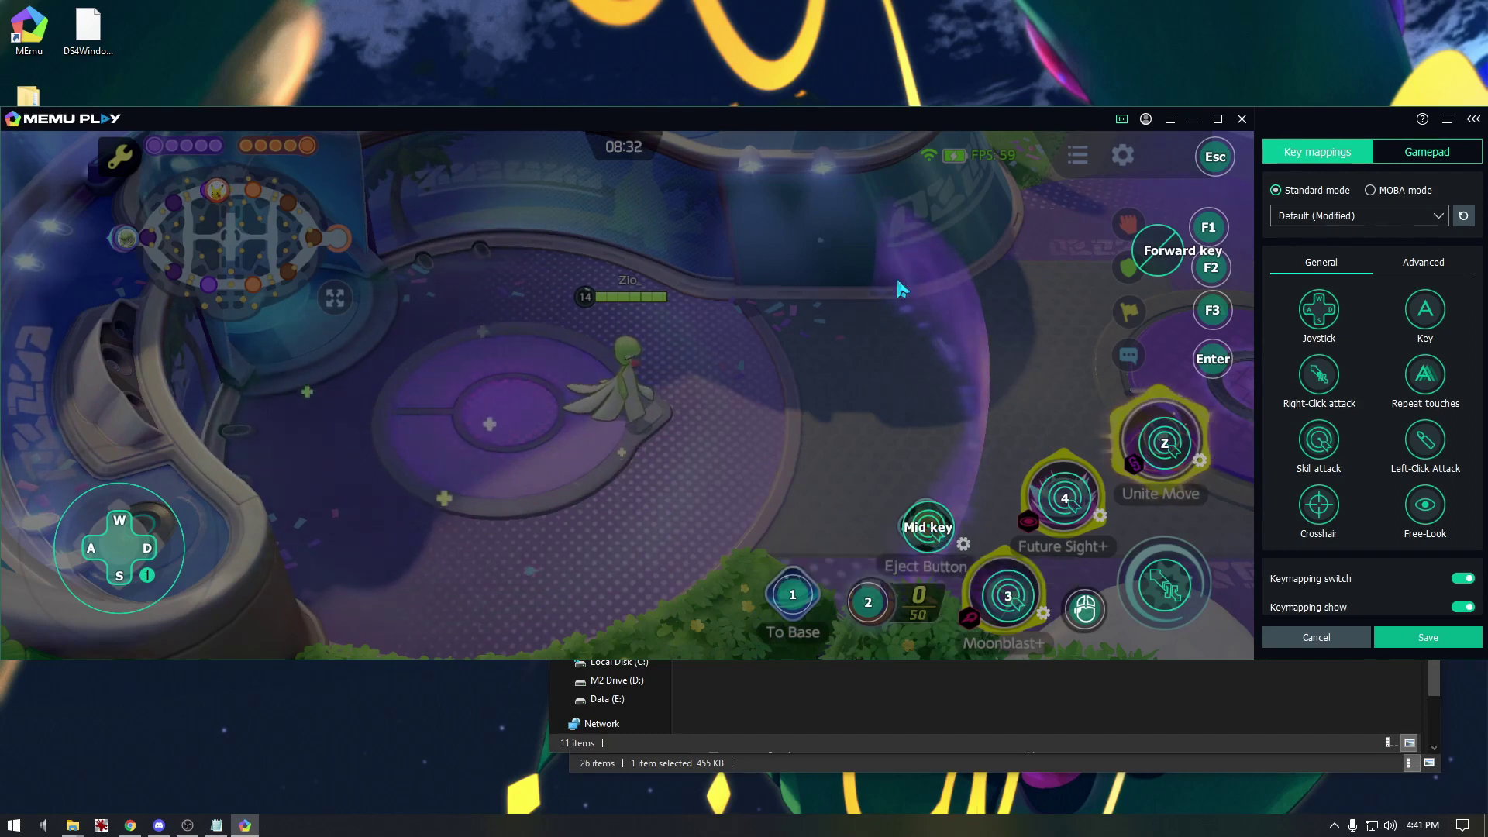
pyautogui.click(1428, 637)
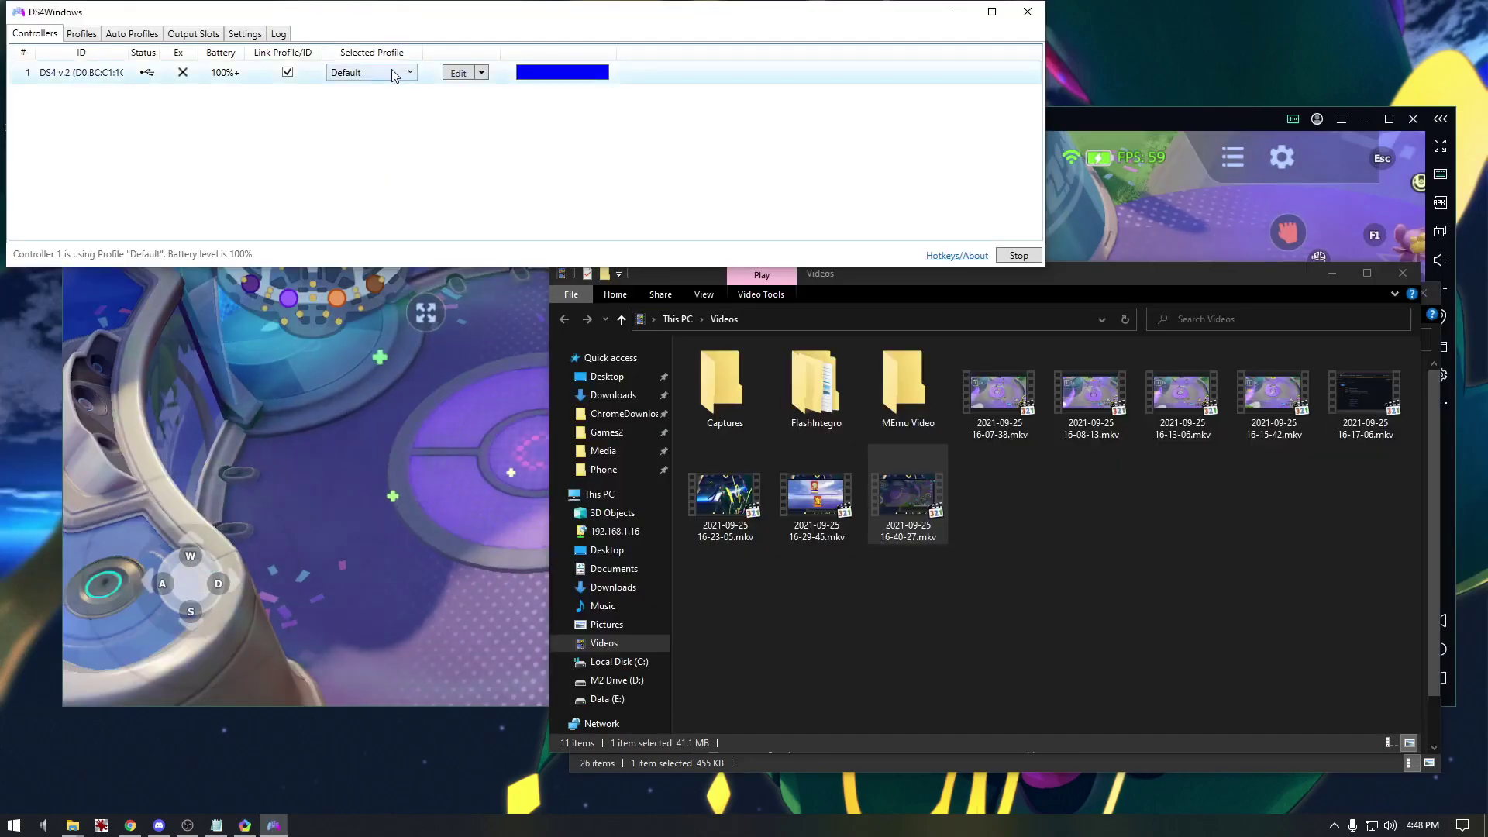
# - Set the controller's selected profile to Unite in DS4Windows and switch back to the game in MEmu
pyautogui.click(409, 72)
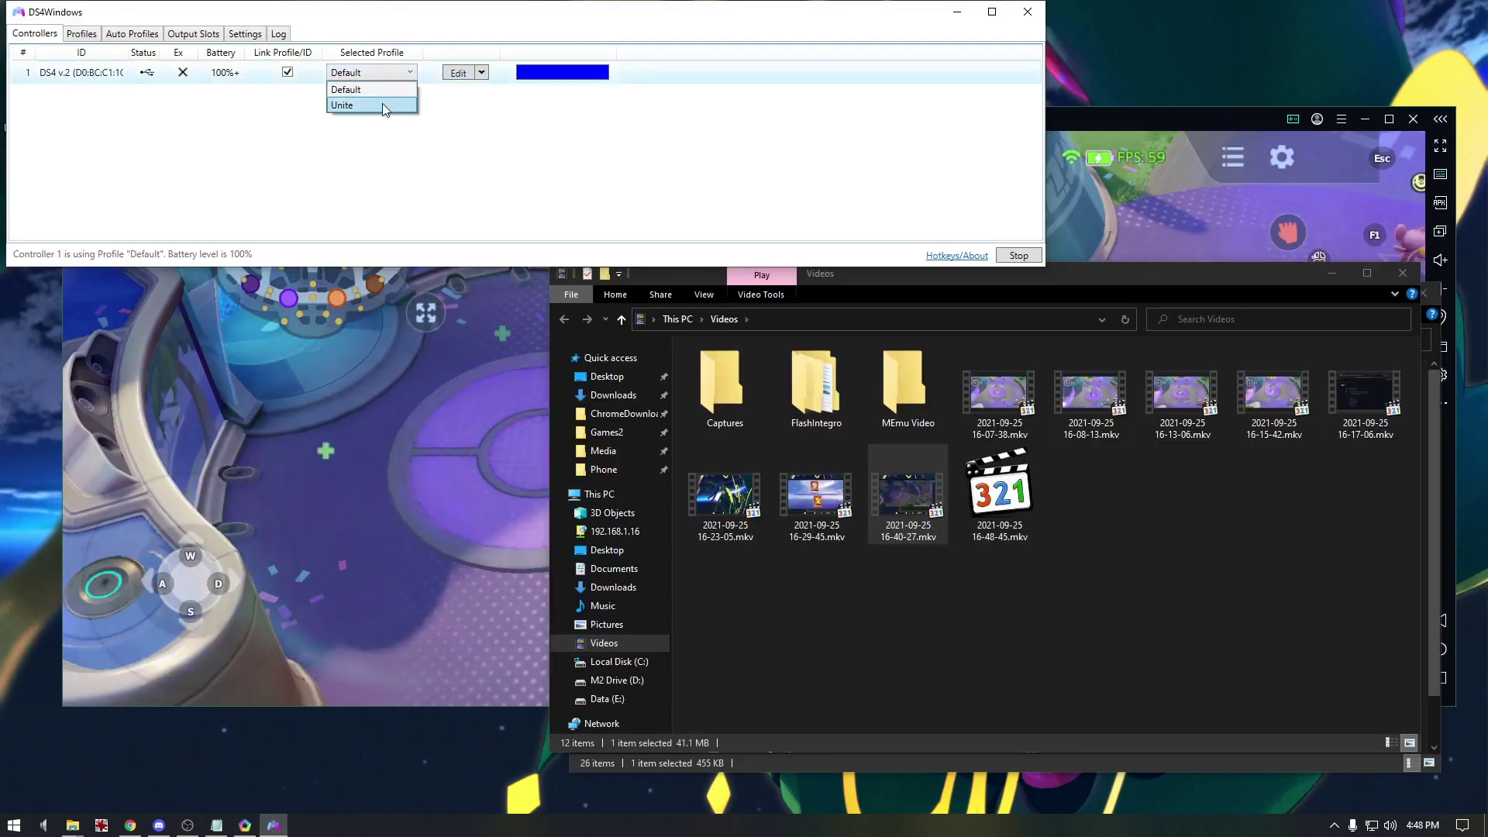
pyautogui.click(384, 107)
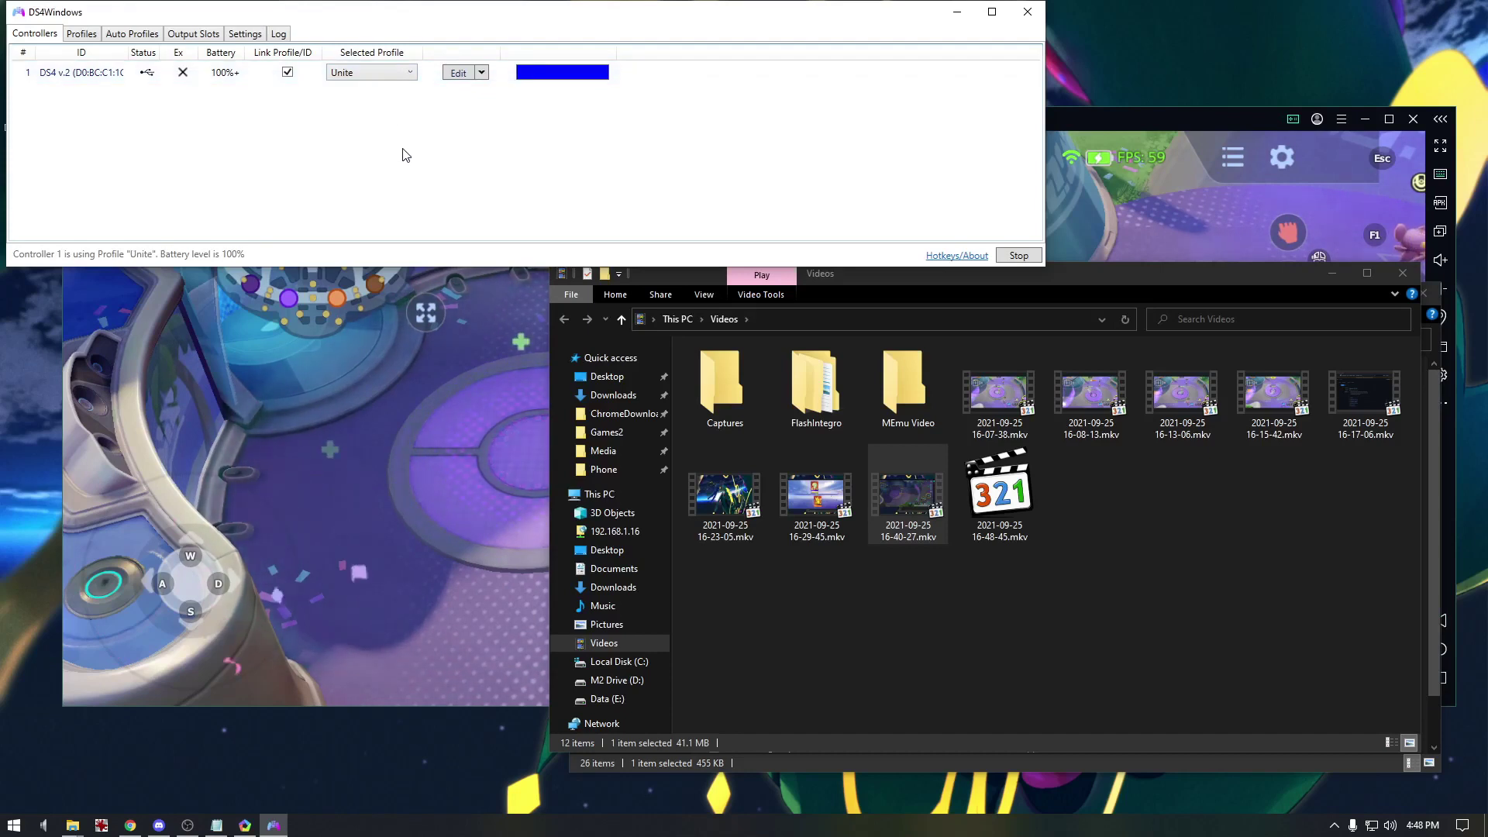
pyautogui.click(453, 411)
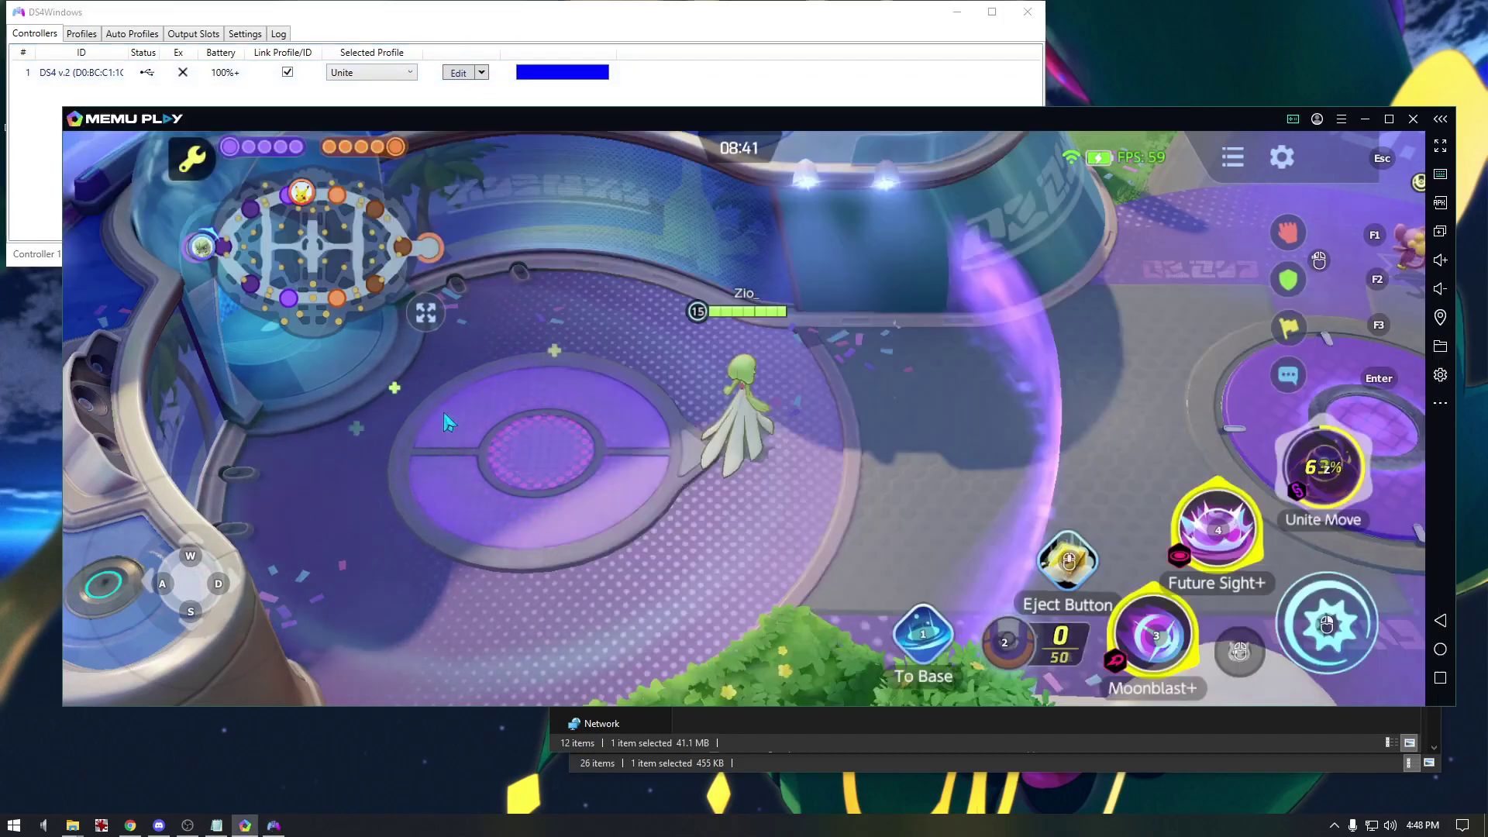
# - Test character movement, the basic attack, Moonblast+ and Future Sight+ around the purple base area of the practice match
pyautogui.press('d')
pyautogui.press('3')
pyautogui.press('s')
pyautogui.press('w')
pyautogui.press('s')
pyautogui.press('a')
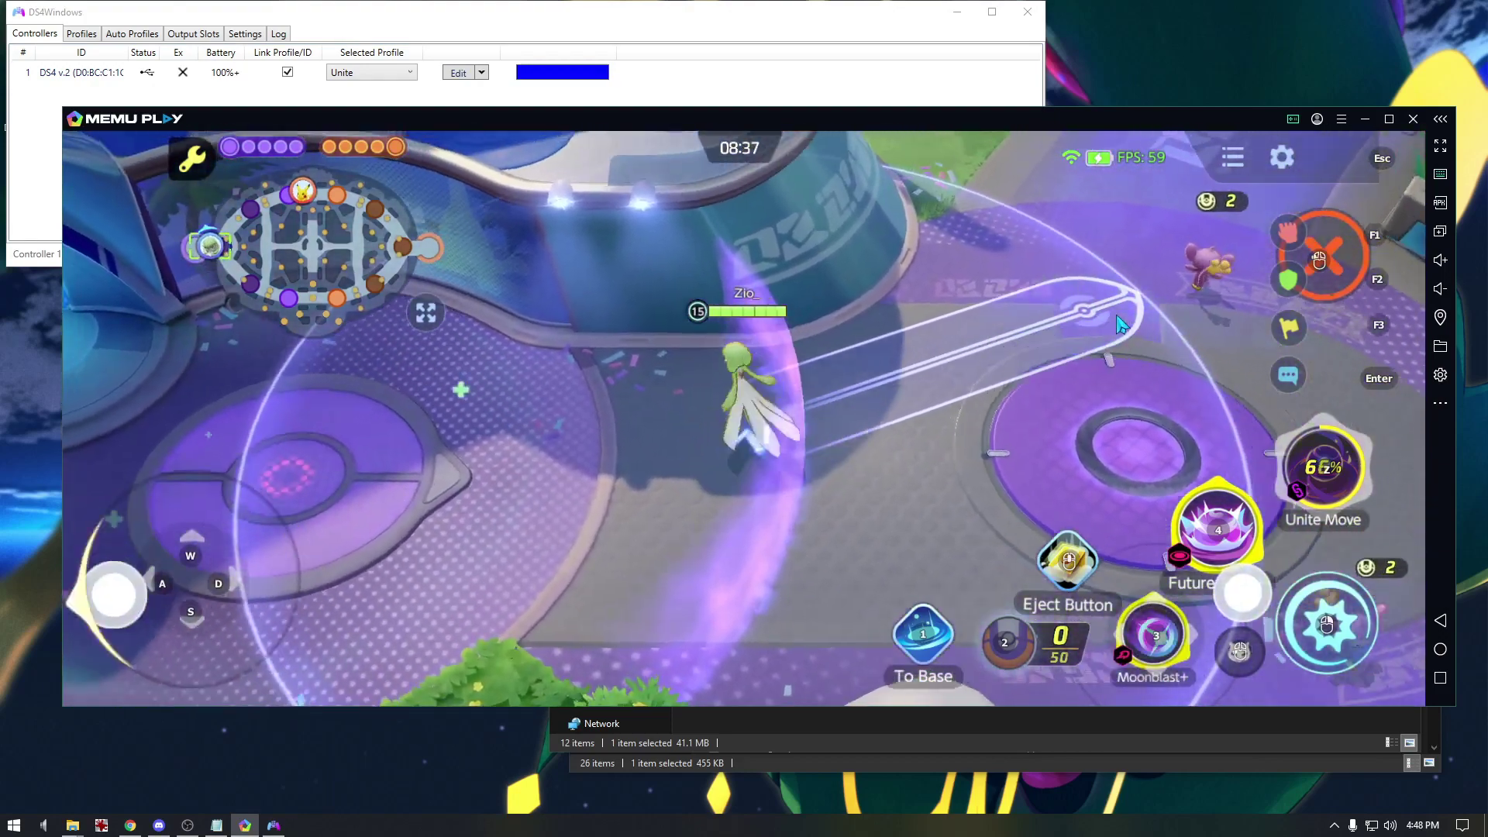
pyautogui.press('d')
pyautogui.press('a')
pyautogui.press('4')
pyautogui.press('w')
pyautogui.press('d')
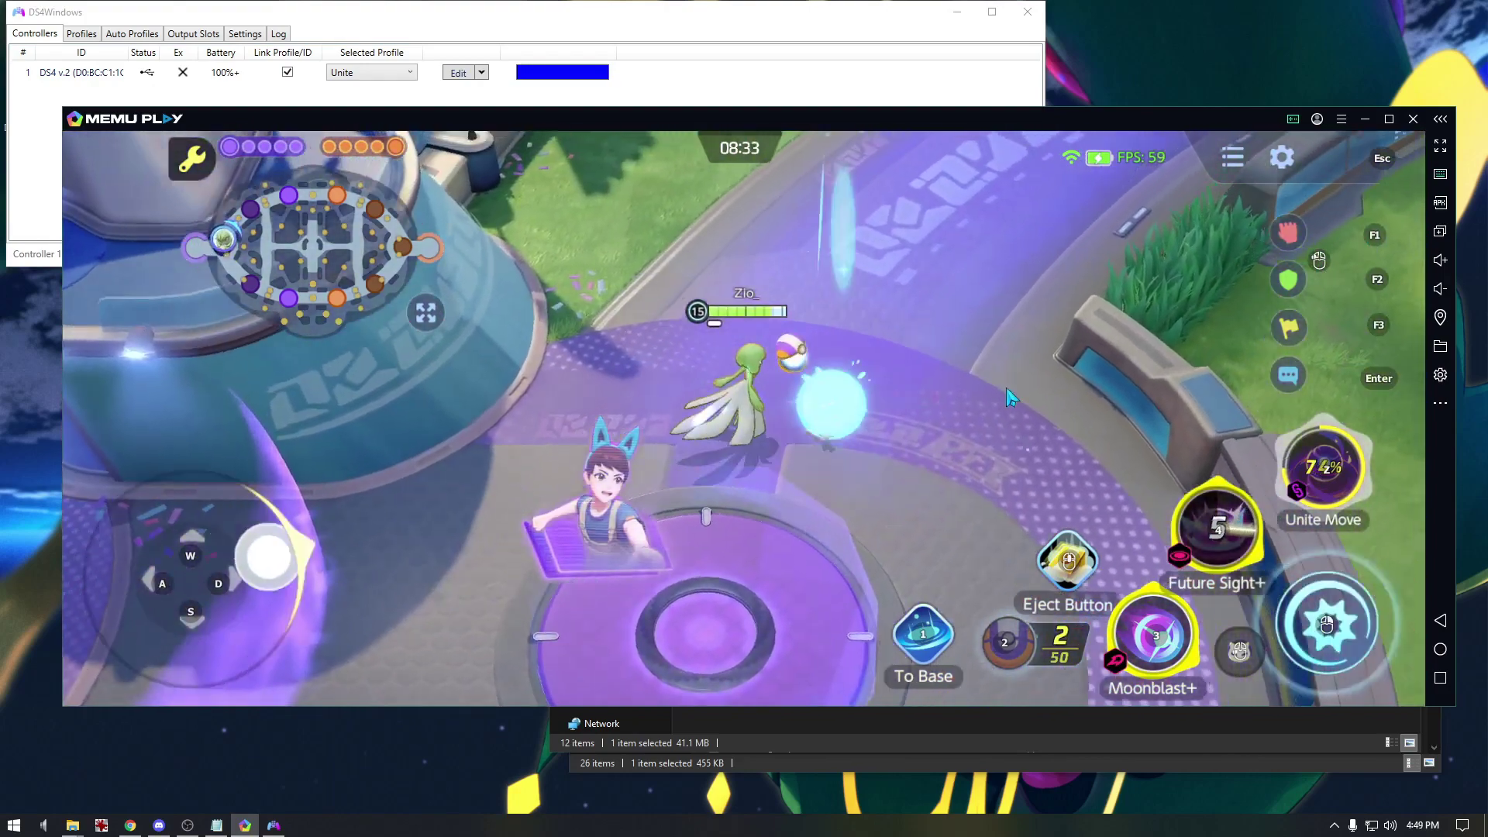
pyautogui.press('a')
pyautogui.rightClick(648, 606)
pyautogui.press('s')
pyautogui.press('d')
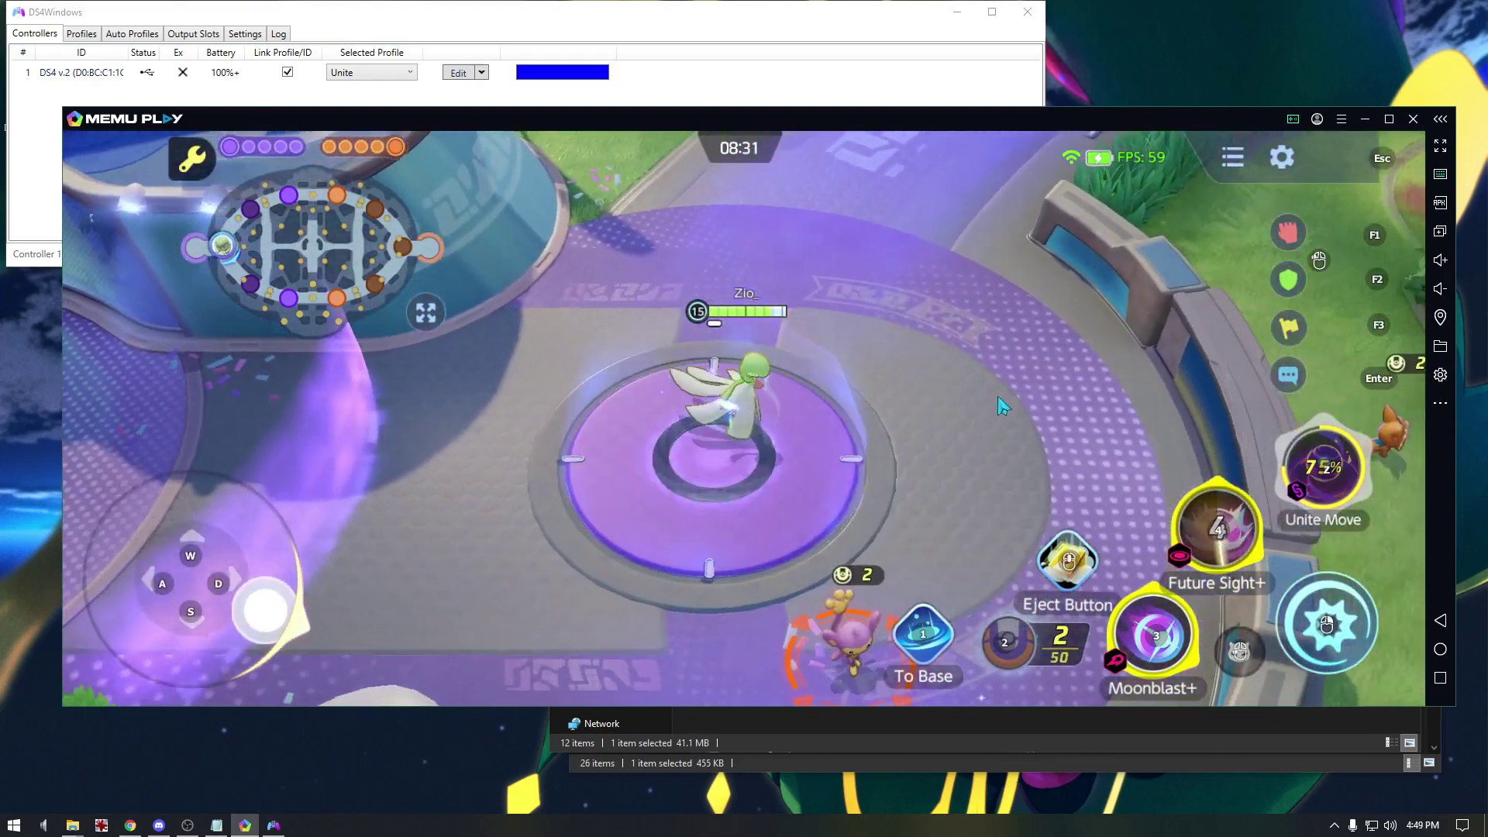
pyautogui.press('s')
pyautogui.press('3')
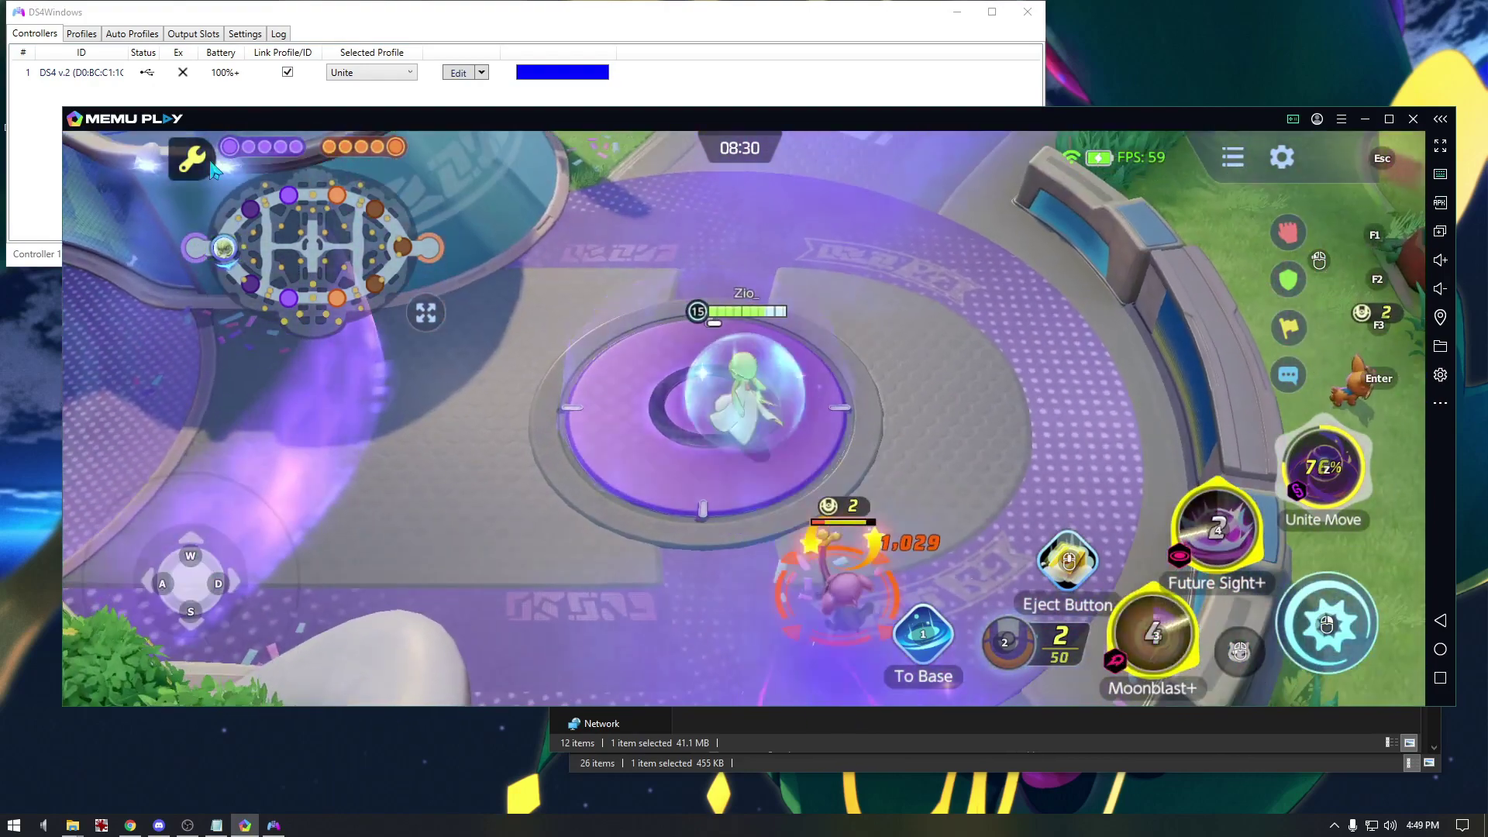
# - Remove the move cooldowns through the practice settings, close them, and test aiming Future Sight+ at a wild Pokémon while moving
pyautogui.click(192, 159)
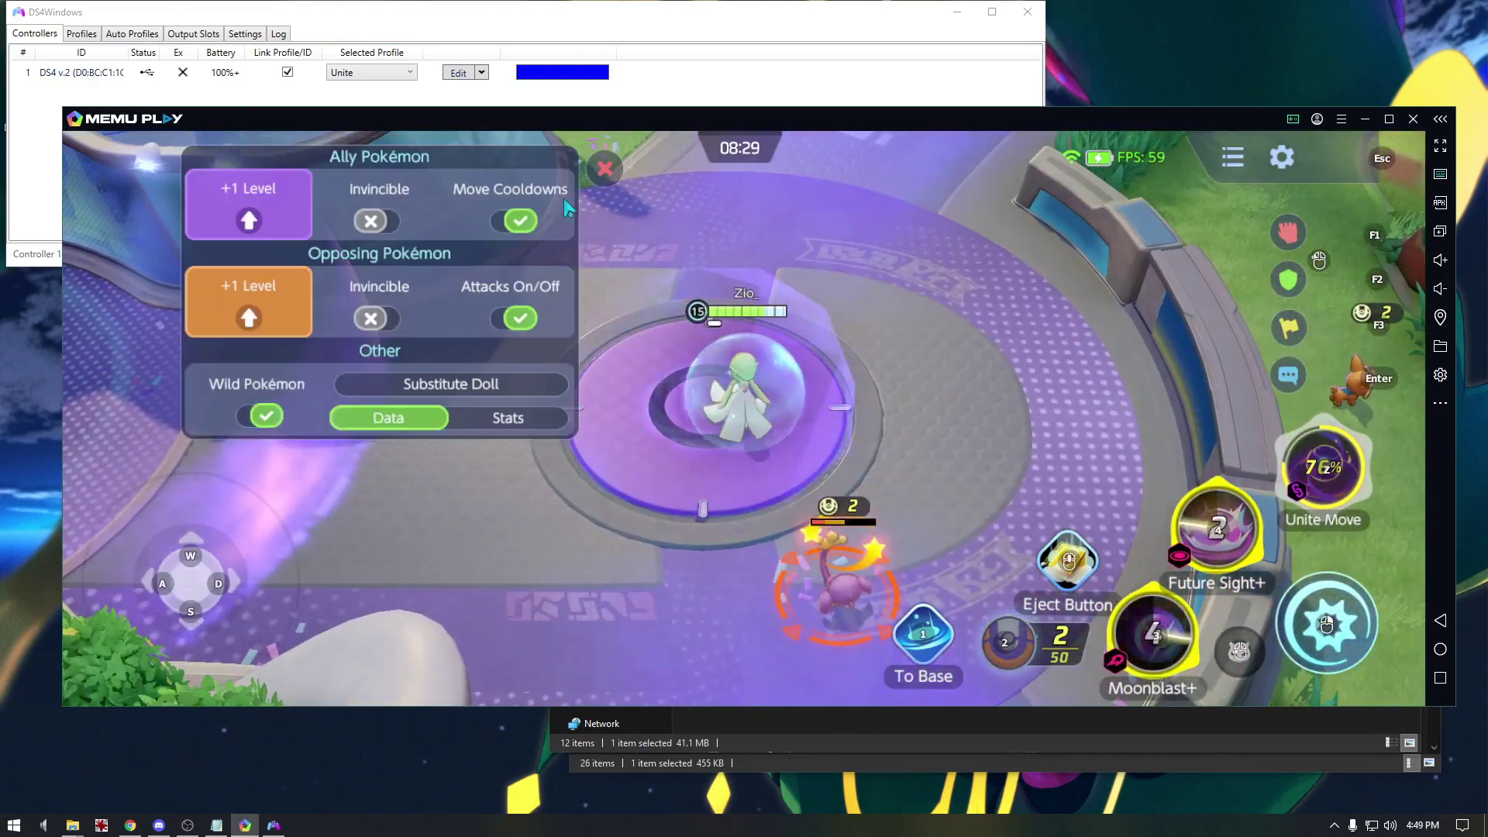
pyautogui.click(597, 175)
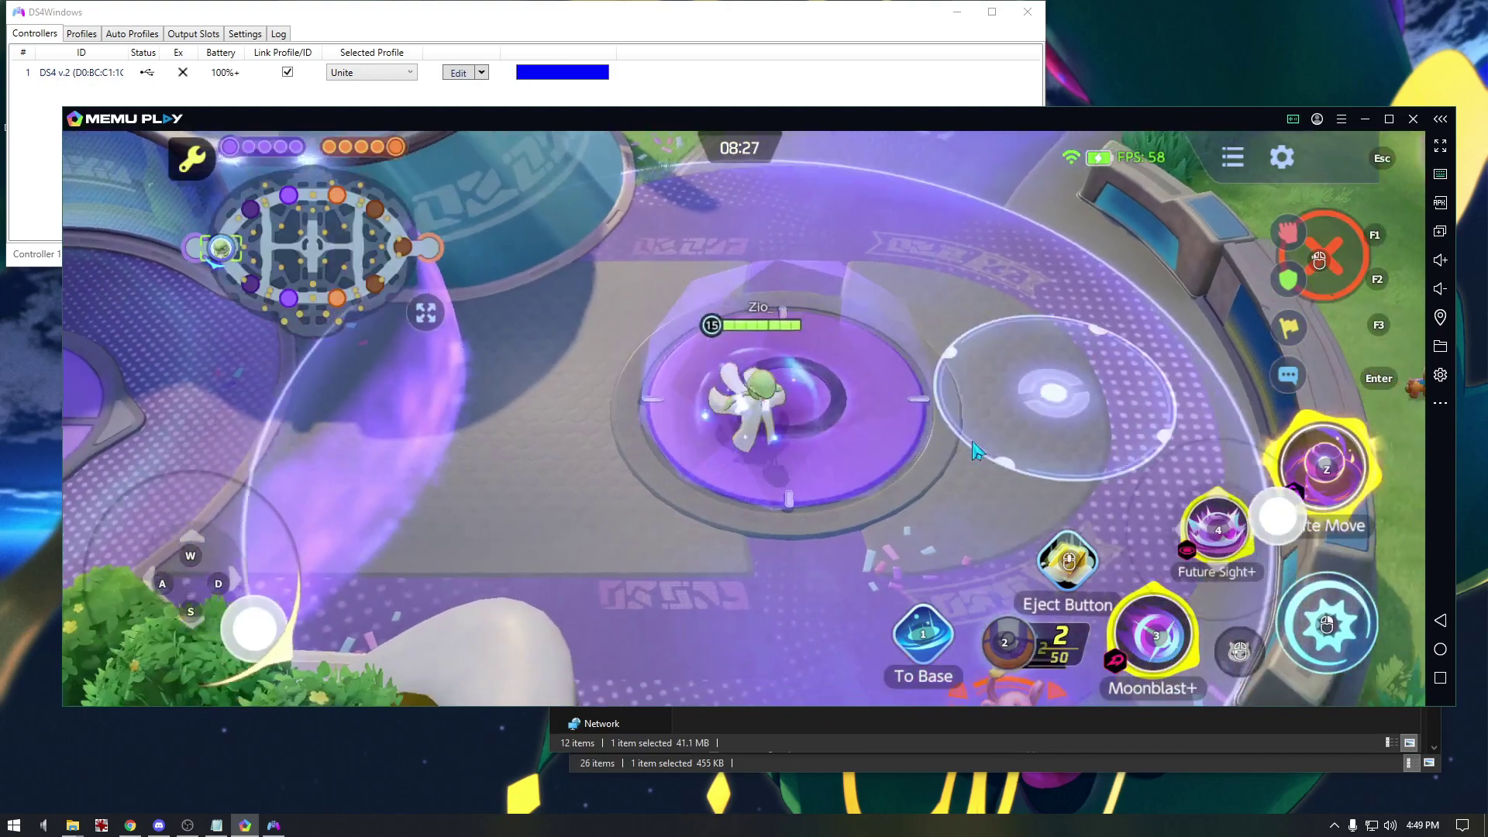
pyautogui.press('a')
pyautogui.press('d')
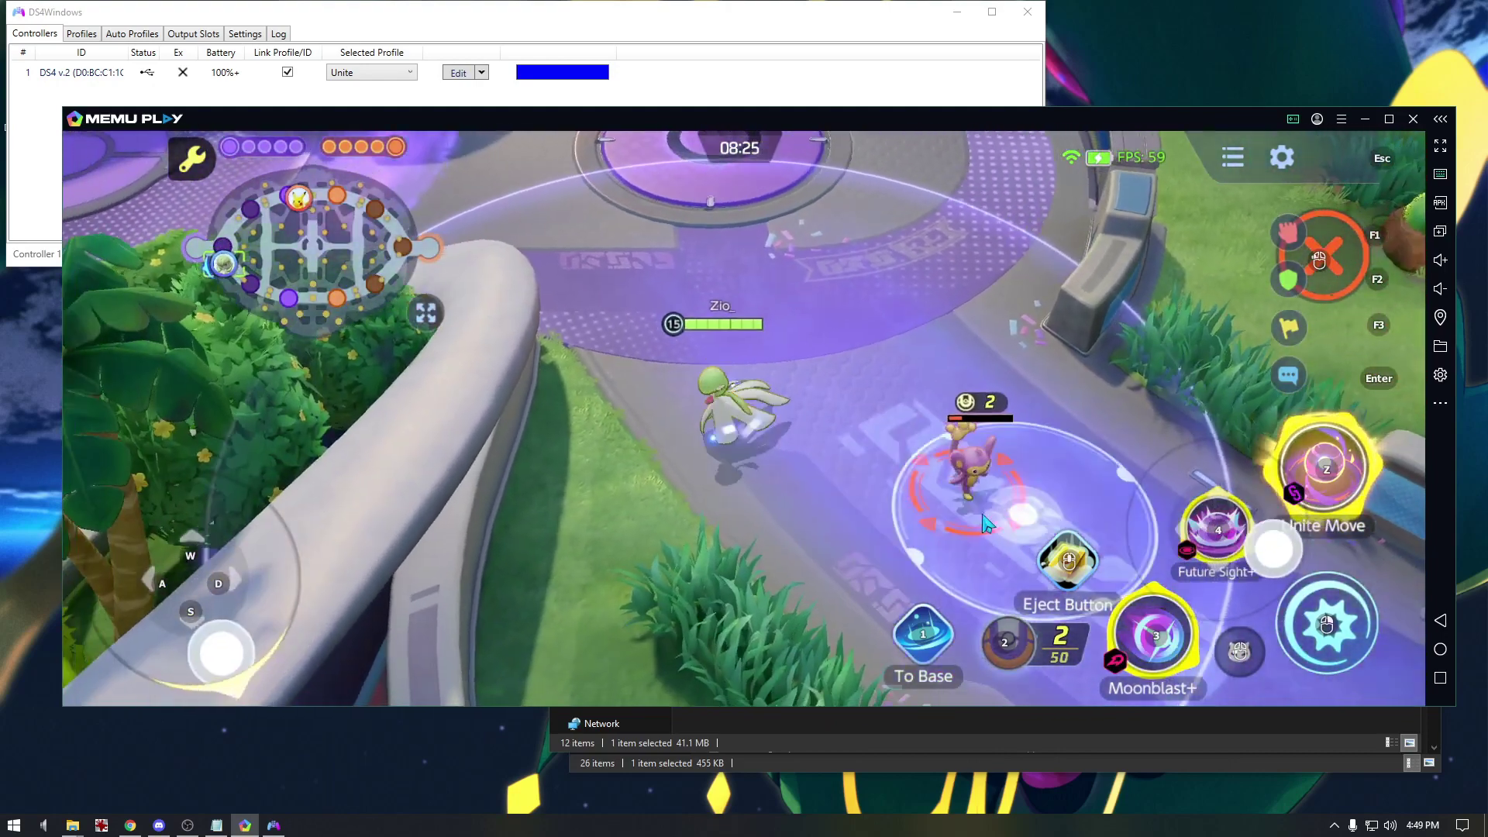
pyautogui.press('4')
pyautogui.press('a')
pyautogui.press('s')
pyautogui.press('d')
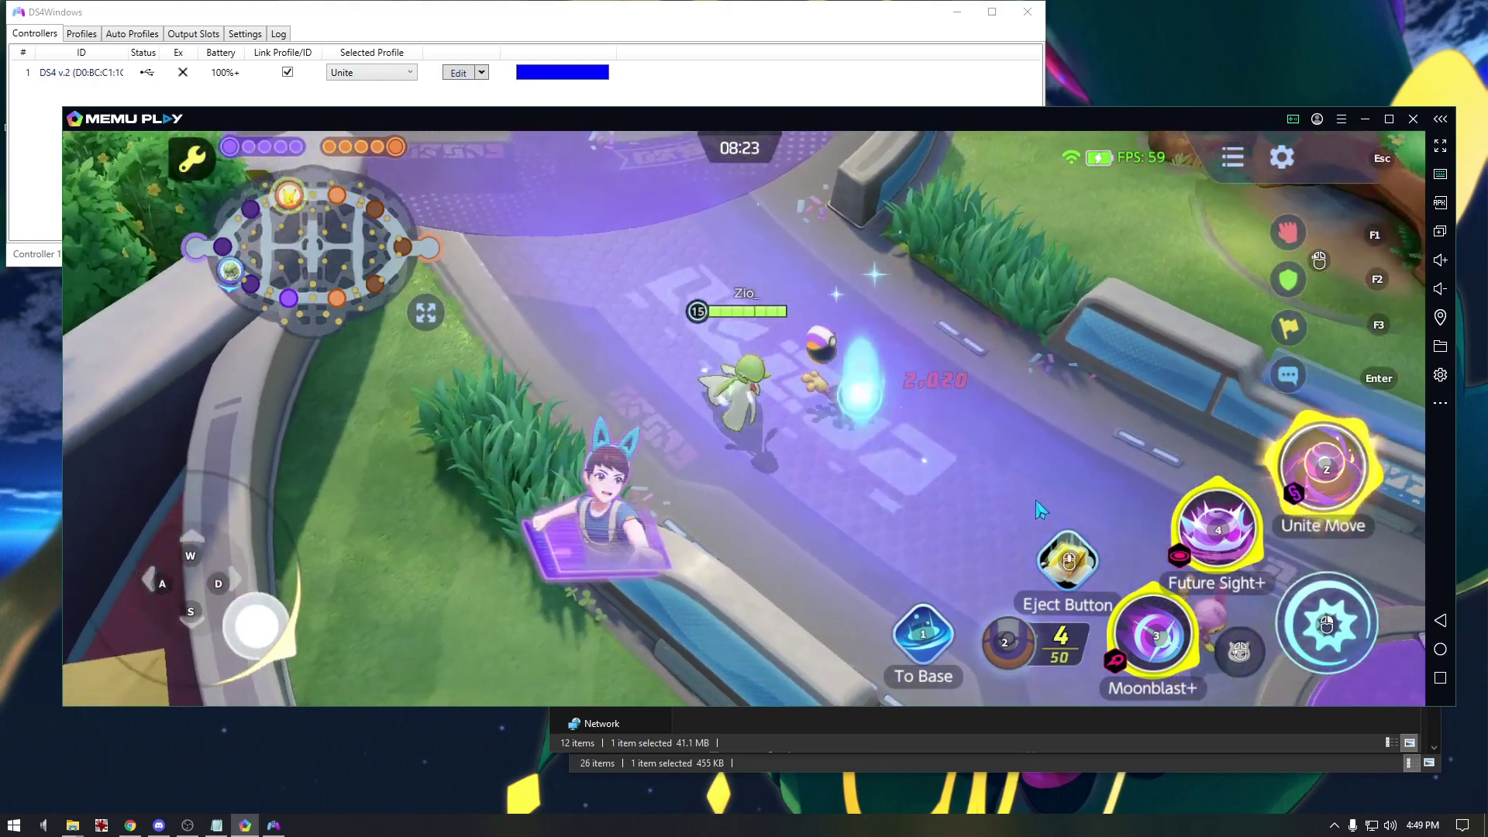
# - Test basic attacks and Moonblast+ aiming on the wild Pokémon while running along the lane to the next purple goal zone
pyautogui.press('s')
pyautogui.rightClick(1068, 535)
pyautogui.press('d')
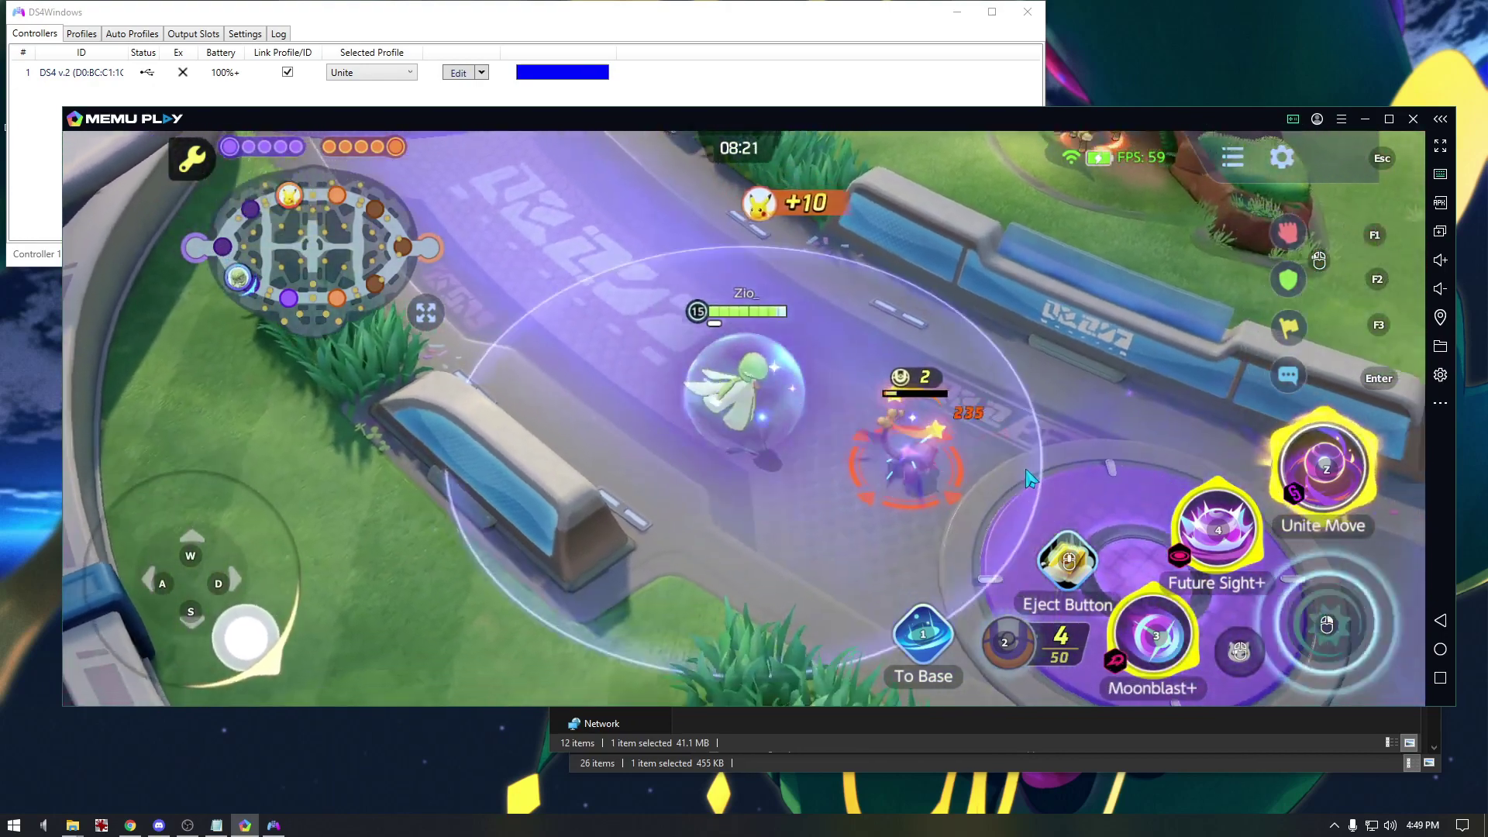
pyautogui.rightClick(981, 427)
pyautogui.press('3')
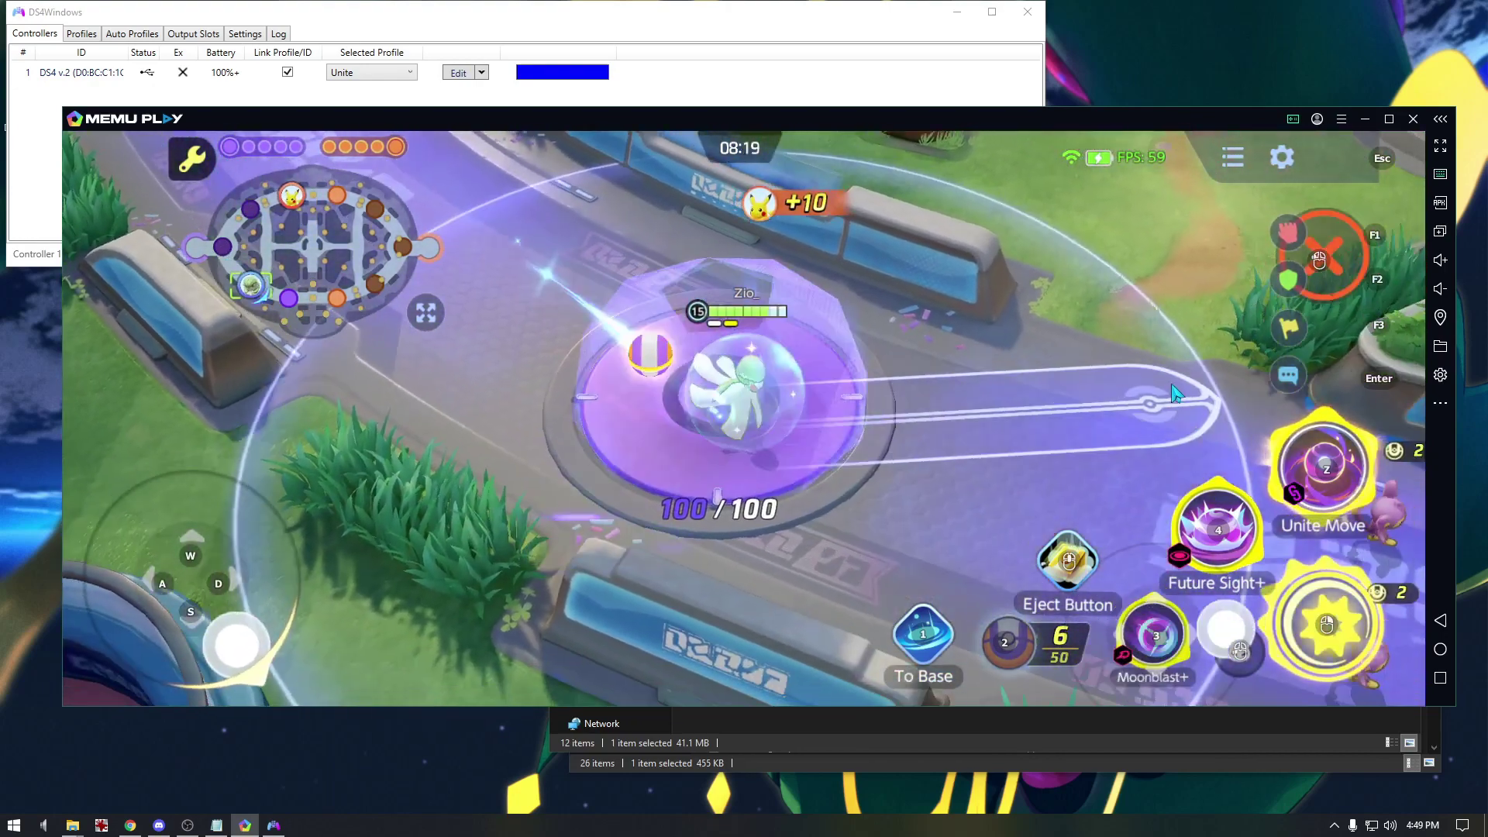
pyautogui.press('s')
pyautogui.rightClick(1099, 411)
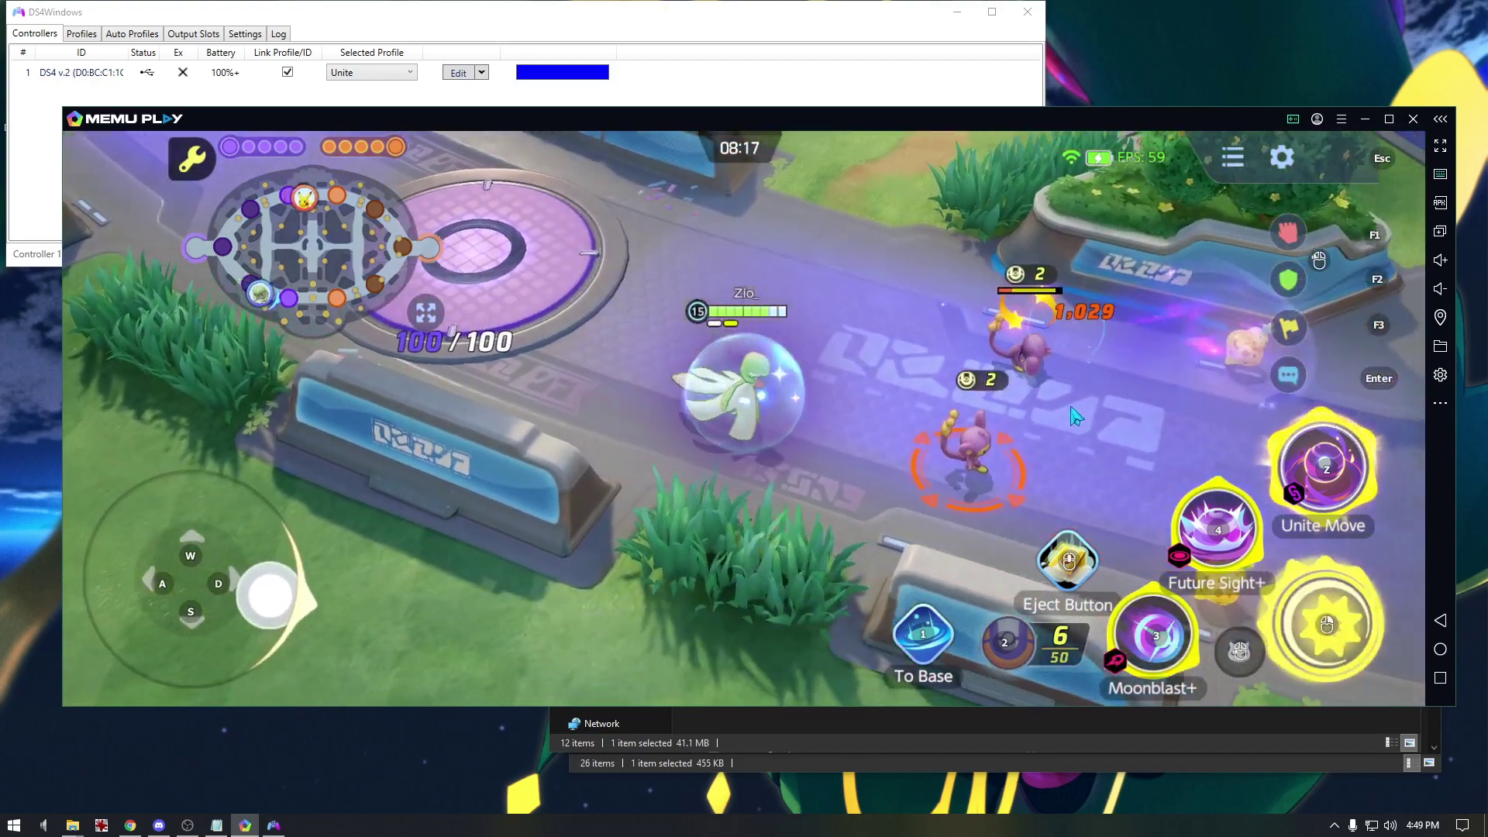
pyautogui.press('w')
pyautogui.rightClick(1094, 413)
pyautogui.press('s')
pyautogui.press('d')
pyautogui.rightClick(1082, 412)
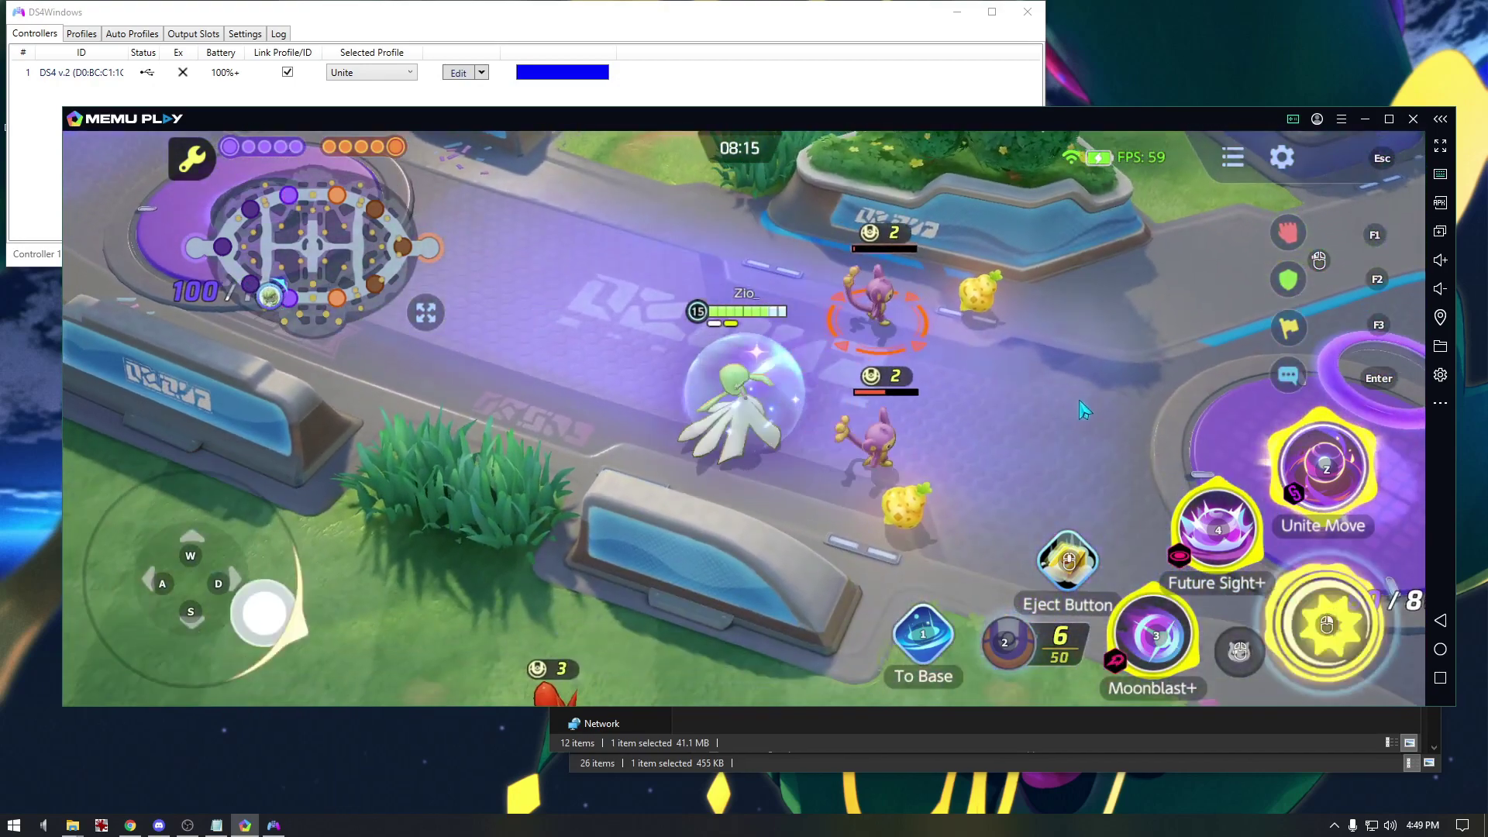
pyautogui.rightClick(1023, 454)
pyautogui.rightClick(978, 395)
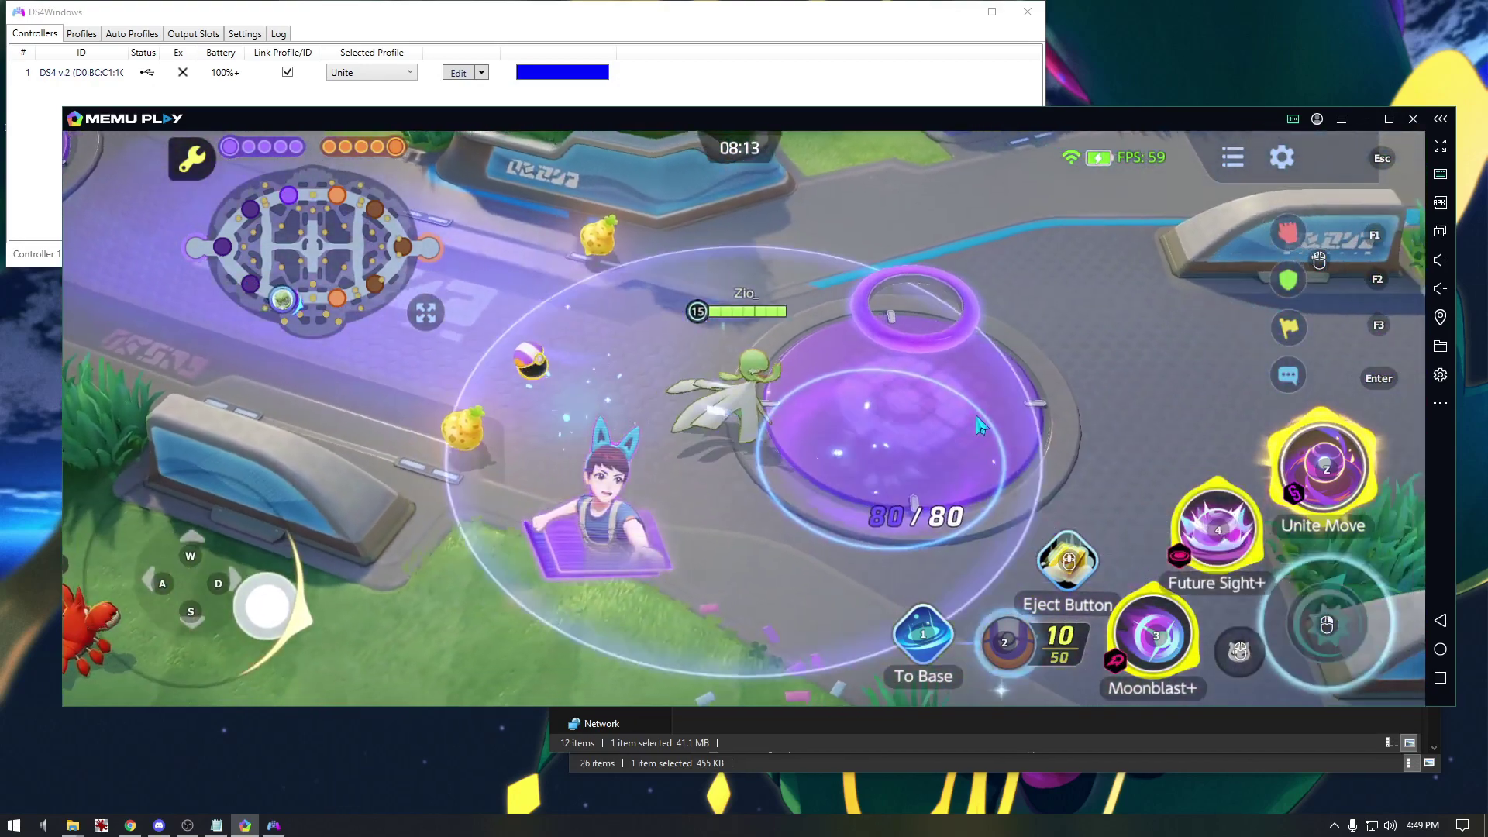
pyautogui.press('w')
pyautogui.press('s')
pyautogui.press('d')
pyautogui.moveTo(1207, 281); pyautogui.dragTo(1232, 188)
pyautogui.press('w')
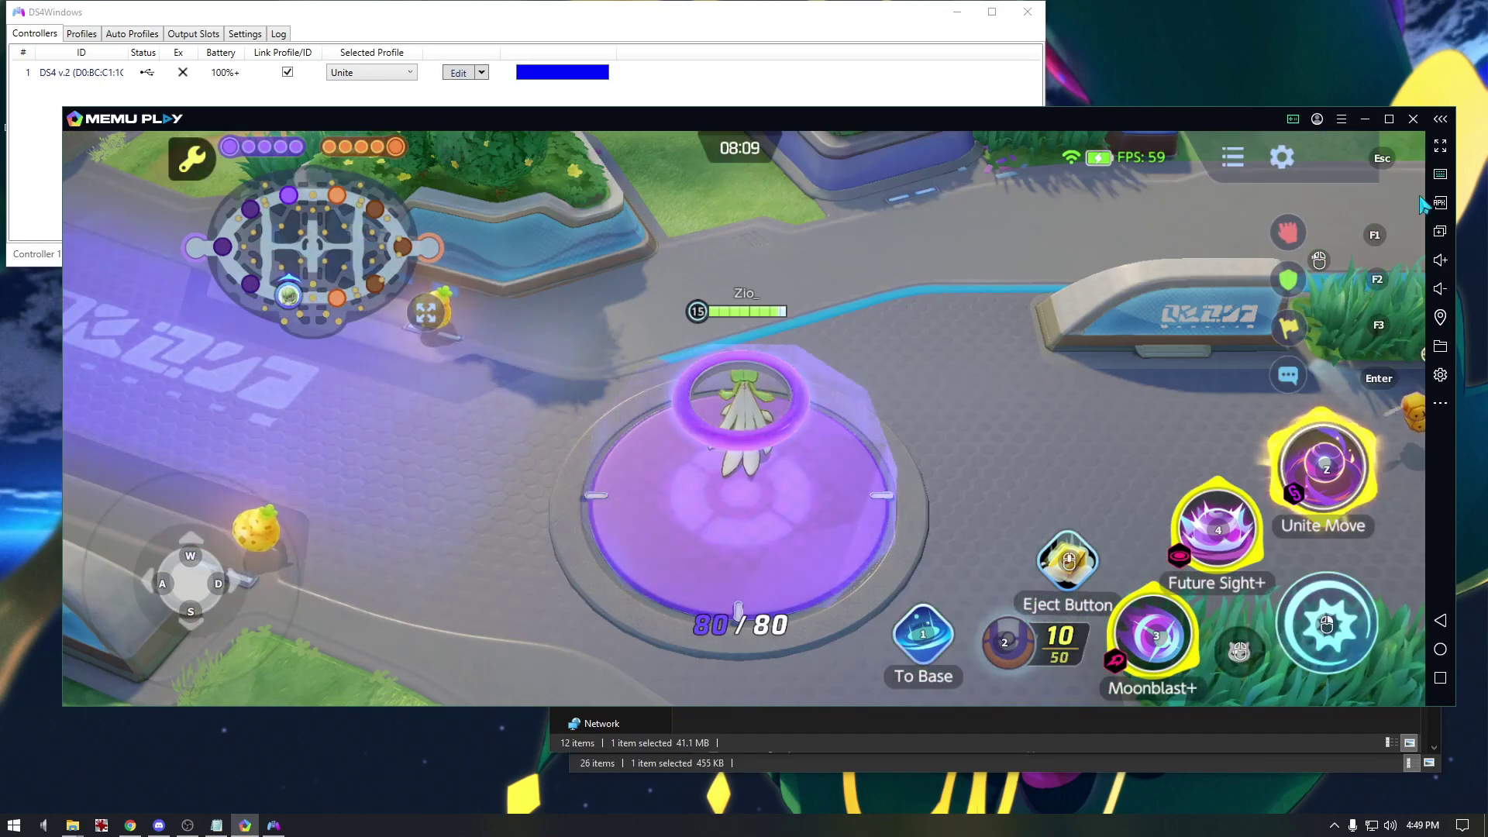
# - Add key mappings on the minimap, 5 at its lower edge, 6 at its center and 7 at its upper edge, and save them
pyautogui.click(1431, 182)
pyautogui.hotkey('ctrl', 'alt', 'k')
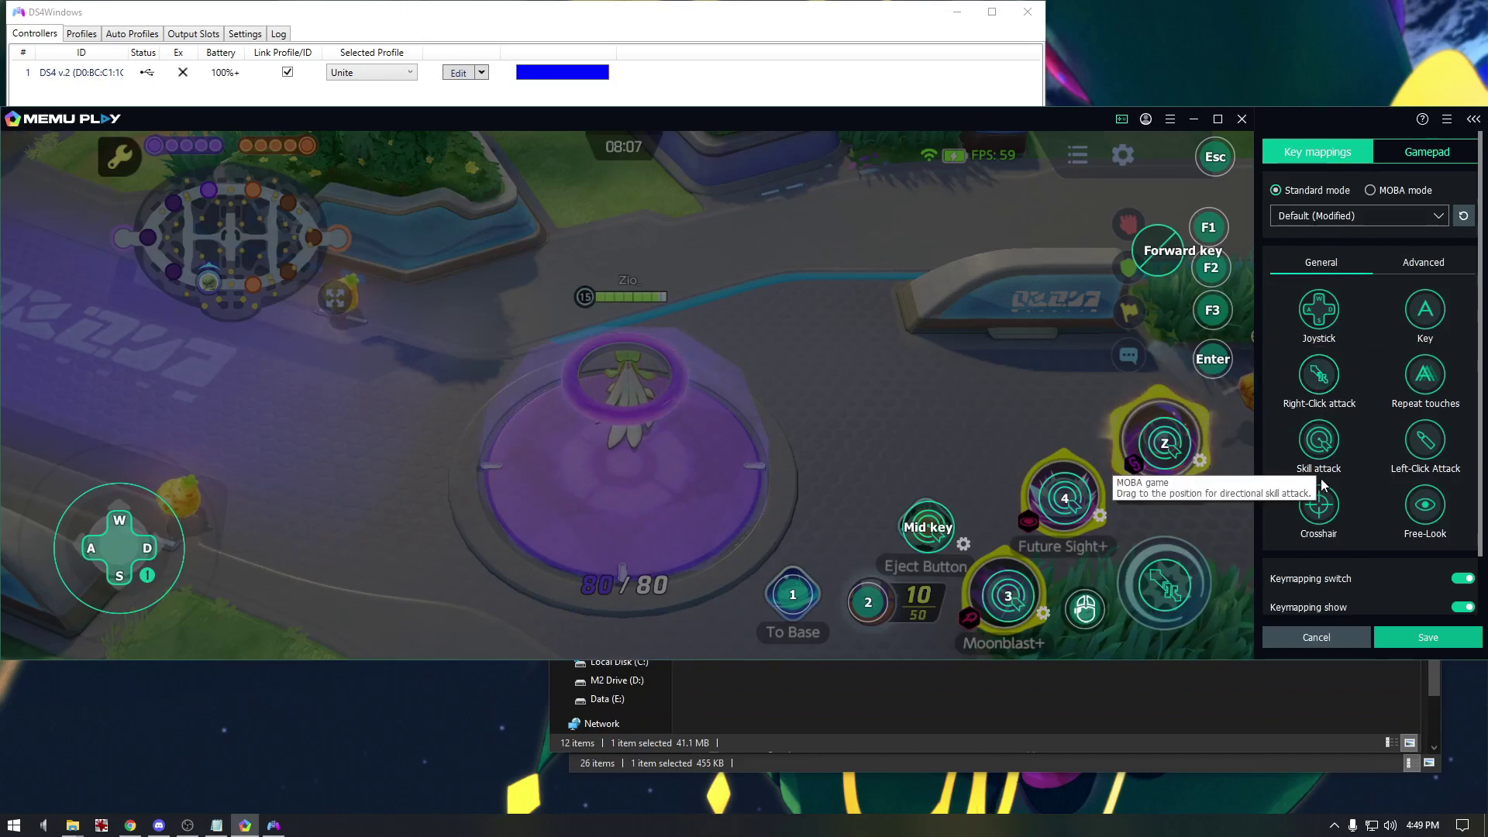
pyautogui.click(230, 312)
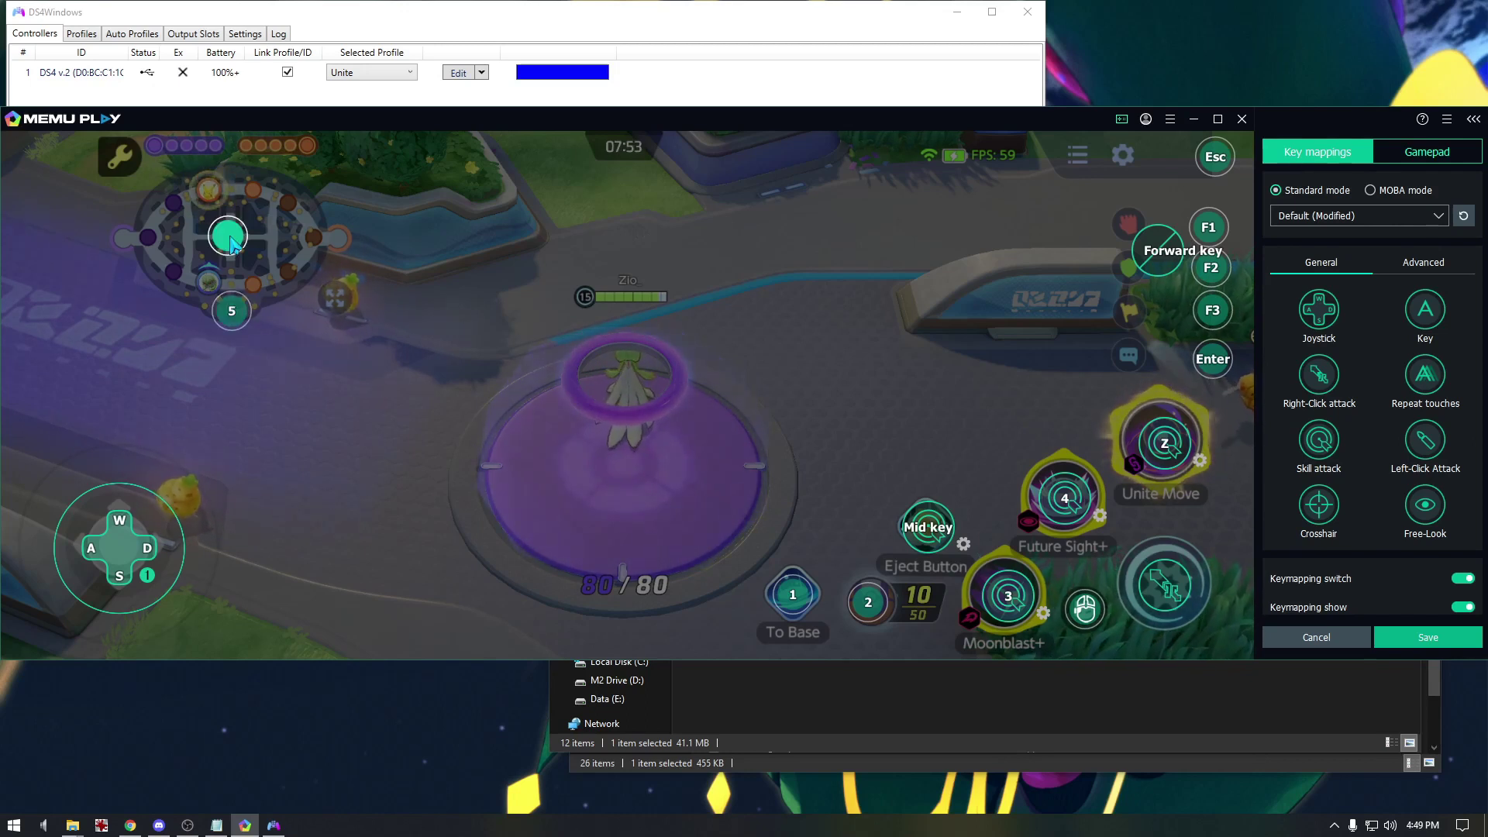
pyautogui.press('6')
pyautogui.click(231, 178)
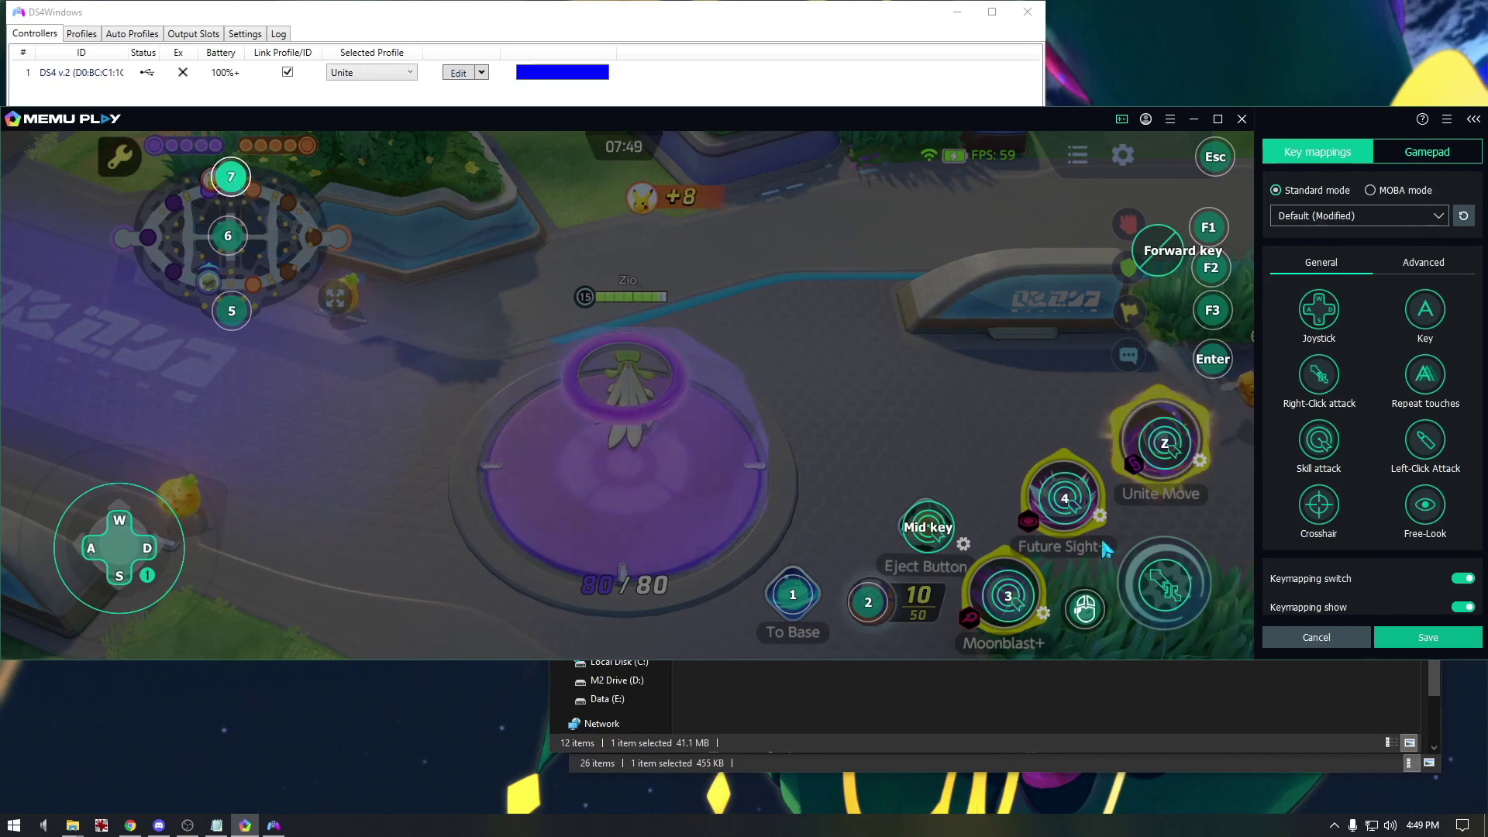
pyautogui.click(1403, 632)
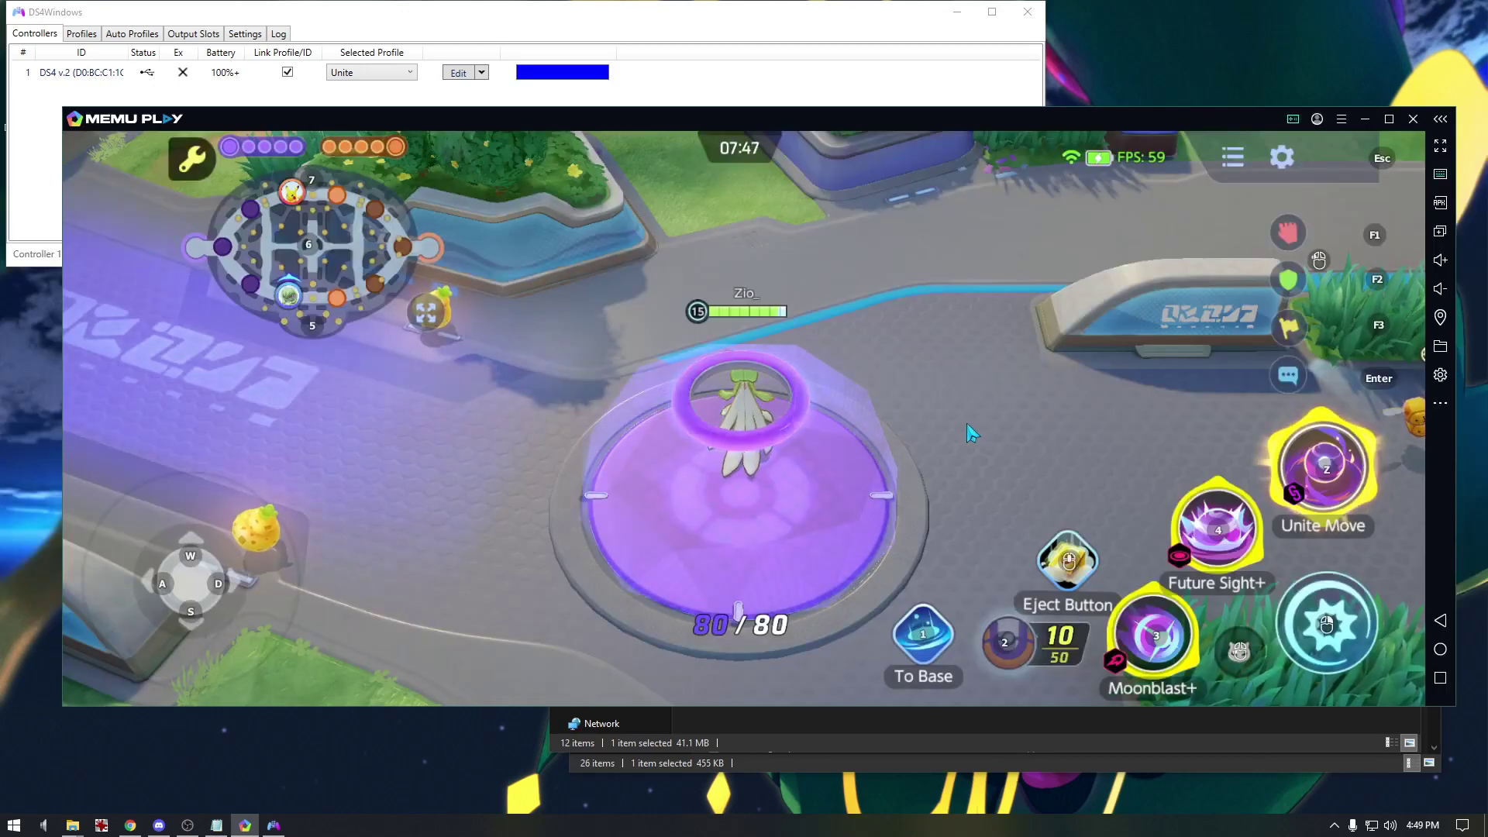
# - Switch to DS4Windows, edit the Unite profile to assign key 5 to L3, and apply the change
pyautogui.click(81, 33)
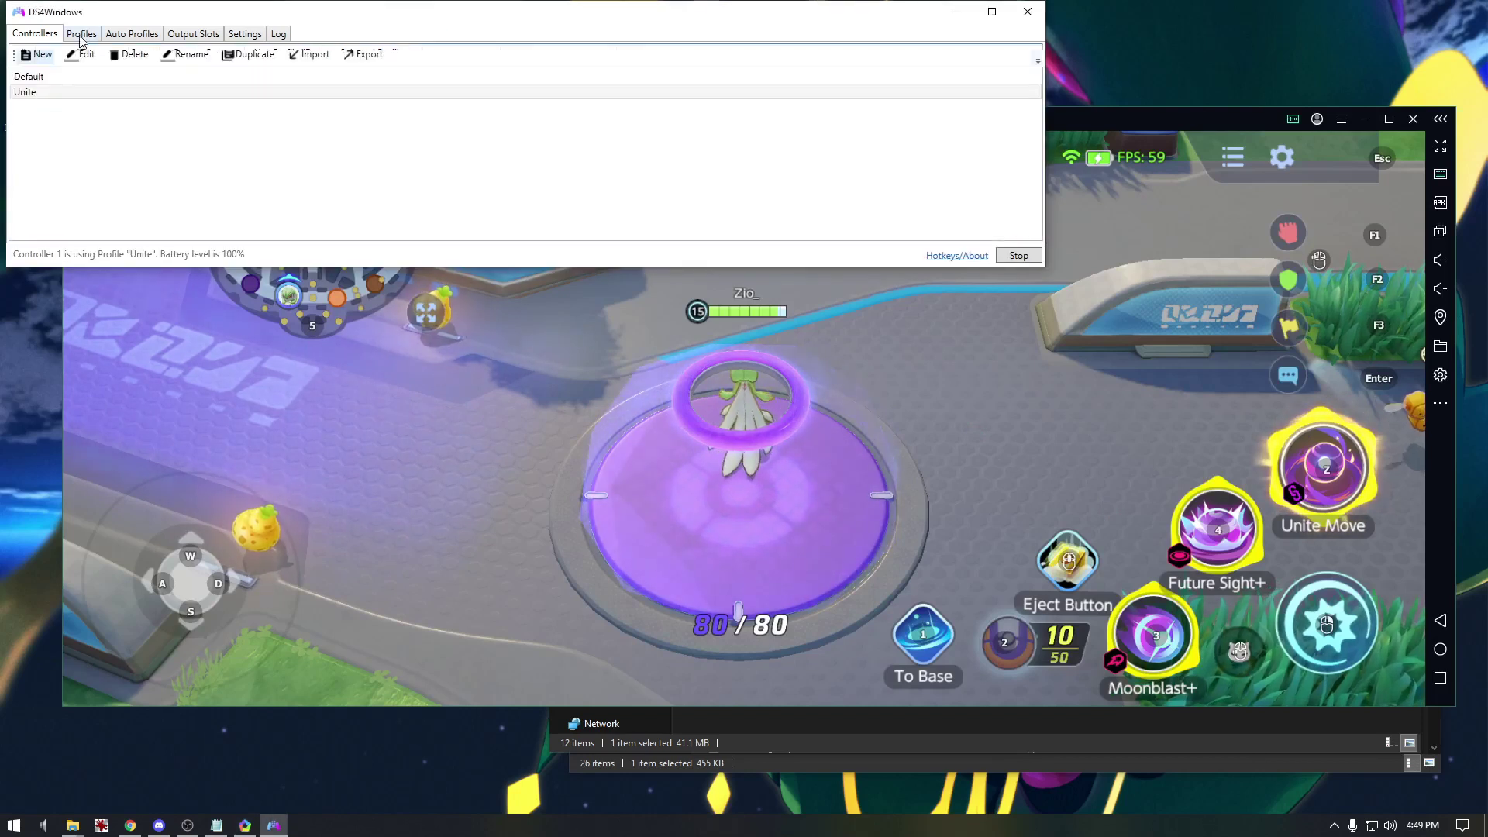
pyautogui.doubleClick(58, 93)
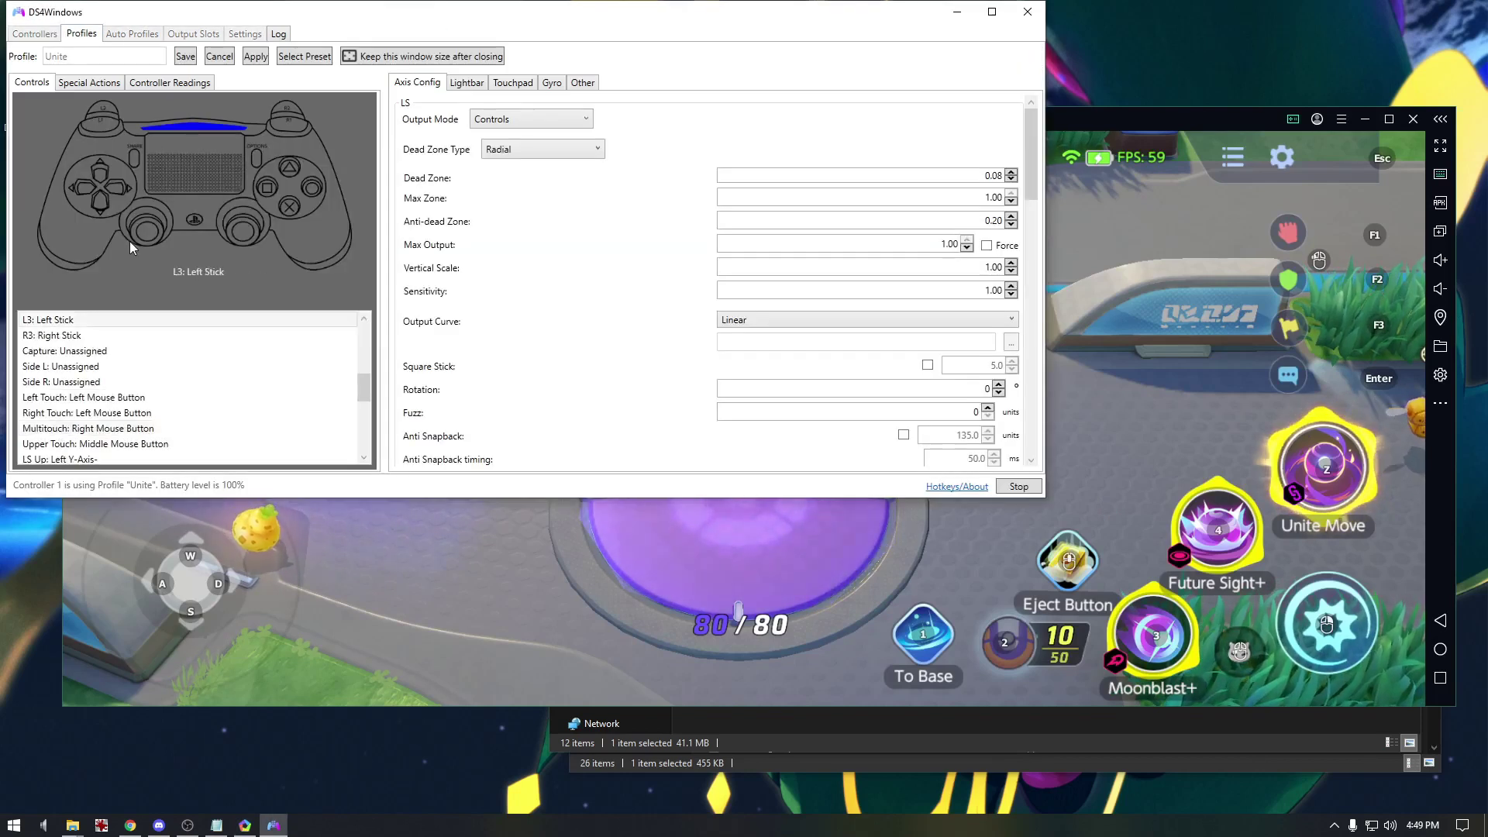
pyautogui.click(130, 247)
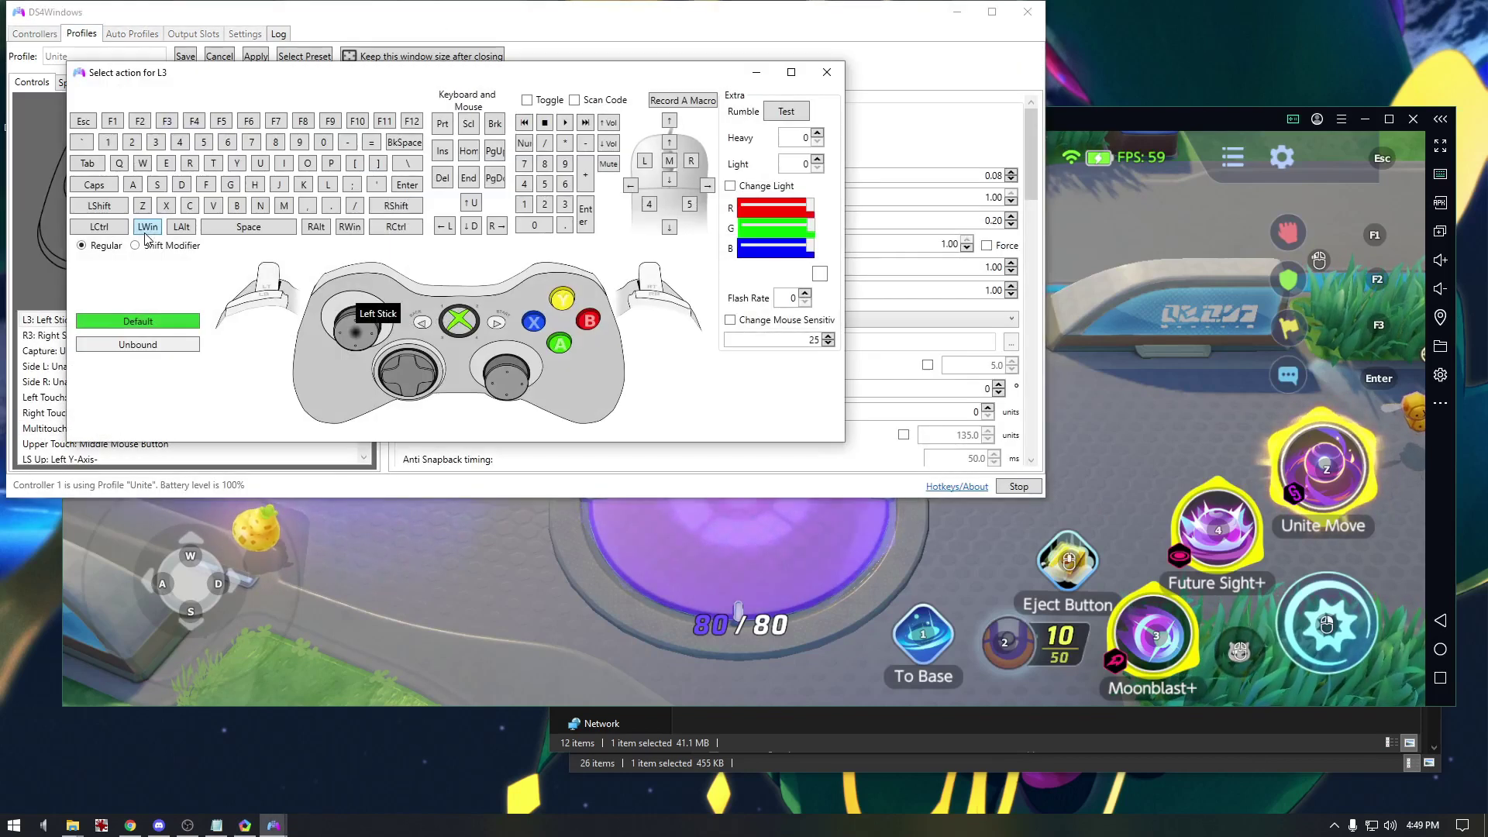
pyautogui.click(207, 146)
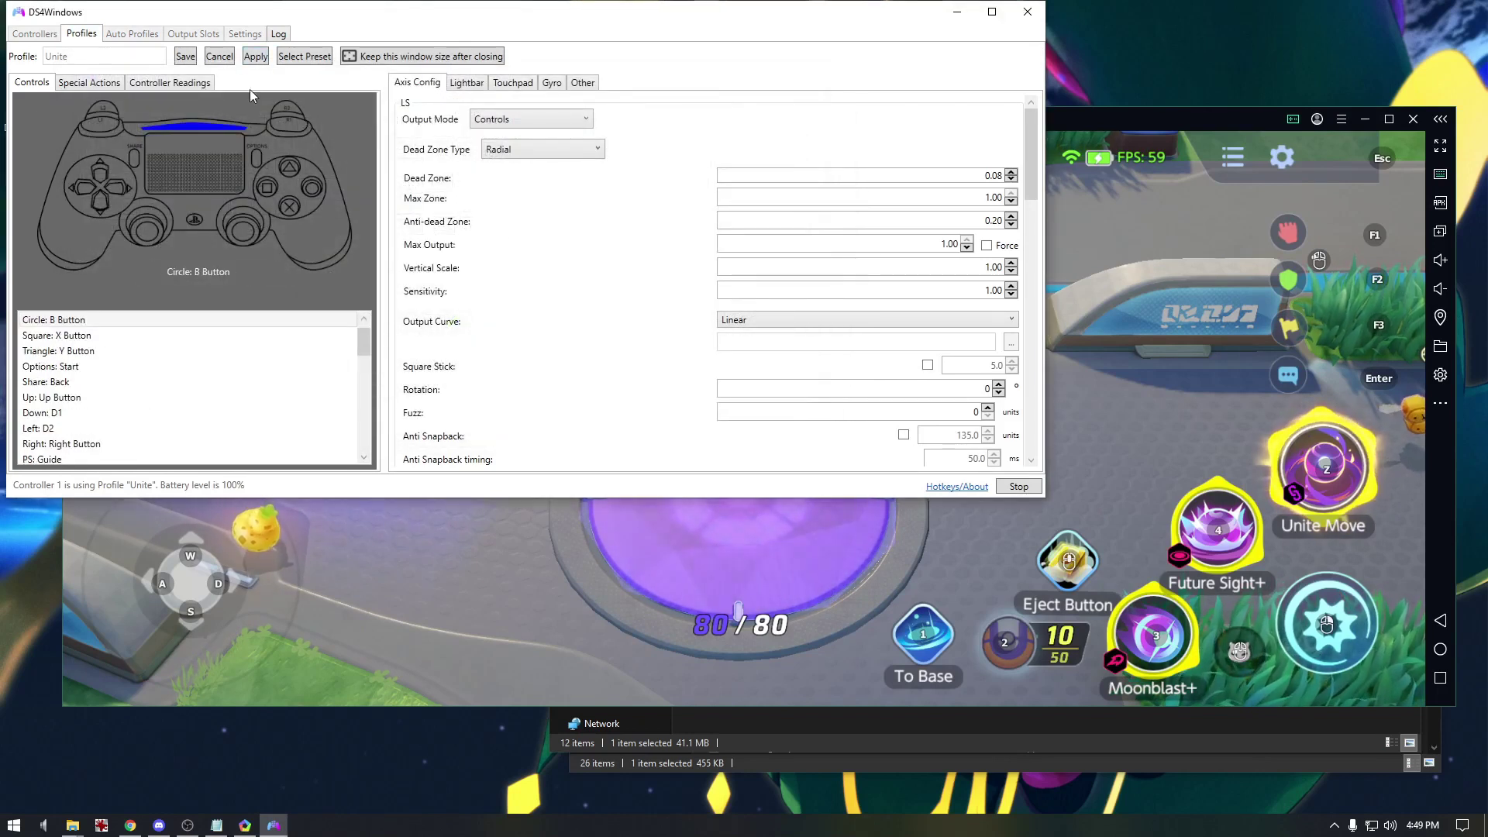
# - Return to MEmu and test the minimap jump on L3 along with character movement and attacks
pyautogui.click(1160, 124)
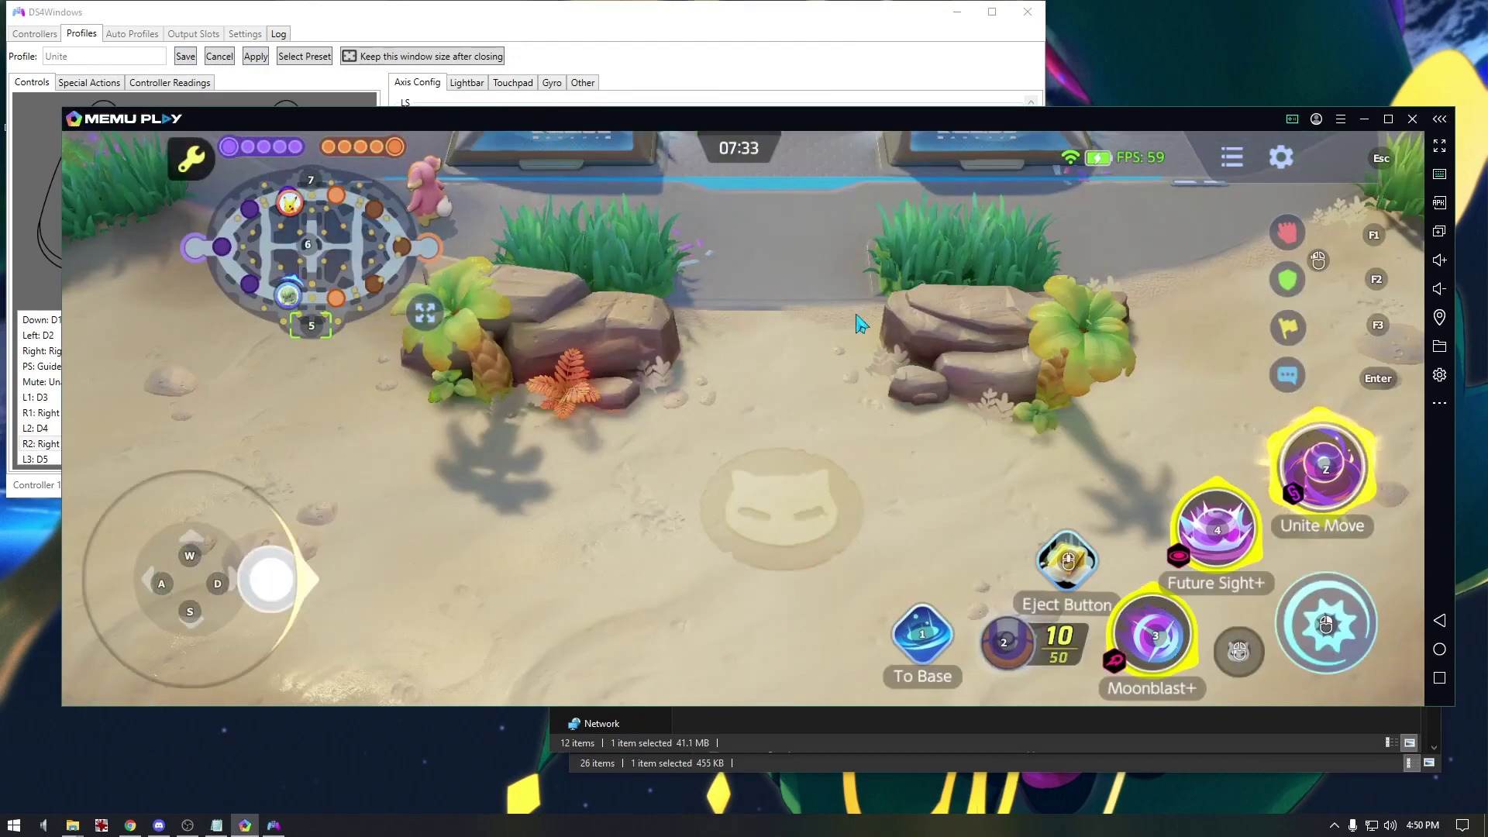
pyautogui.press('s')
pyautogui.press('4')
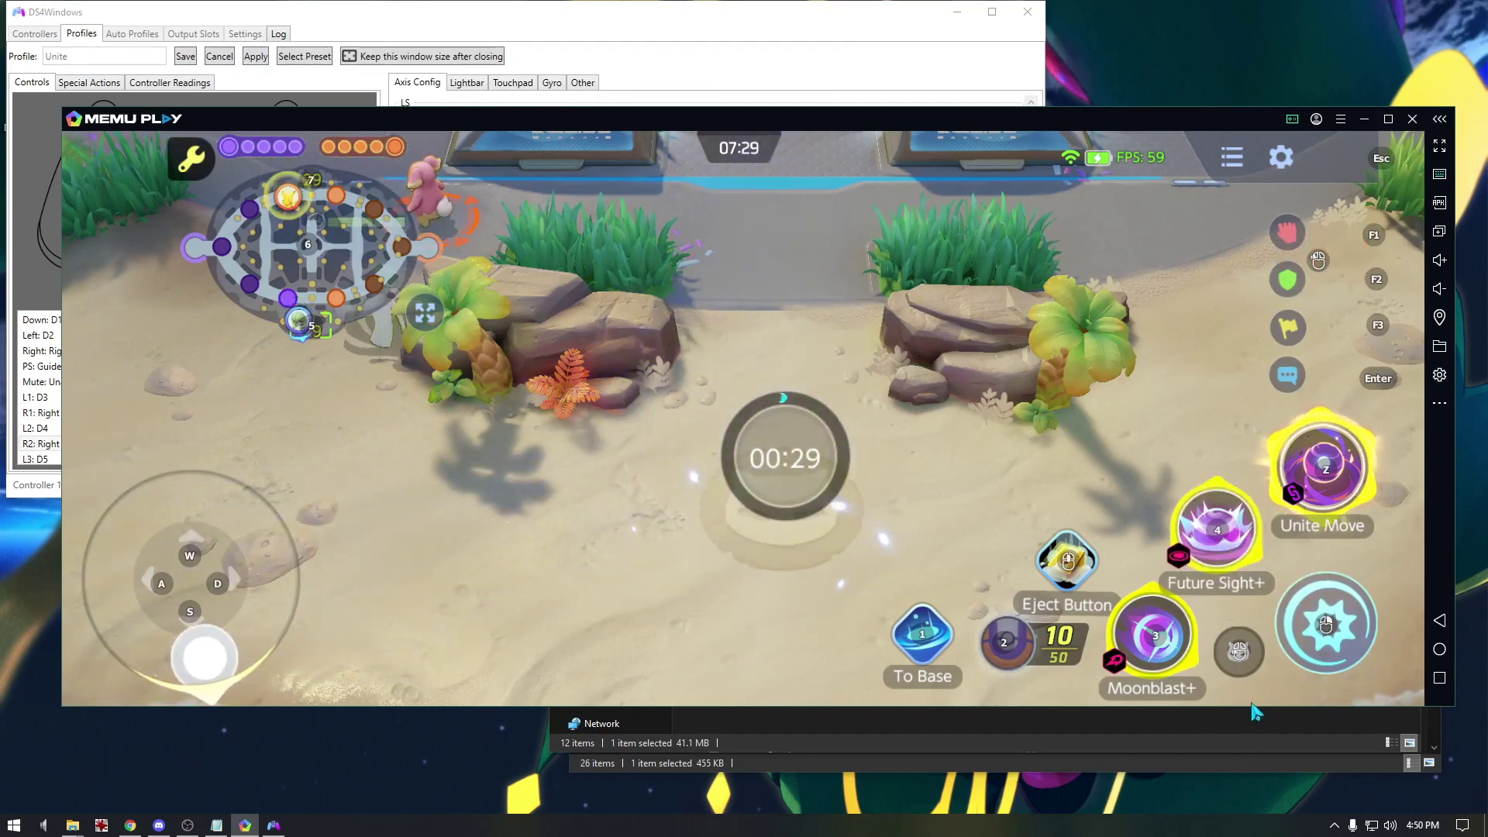
pyautogui.press('d')
pyautogui.press('w')
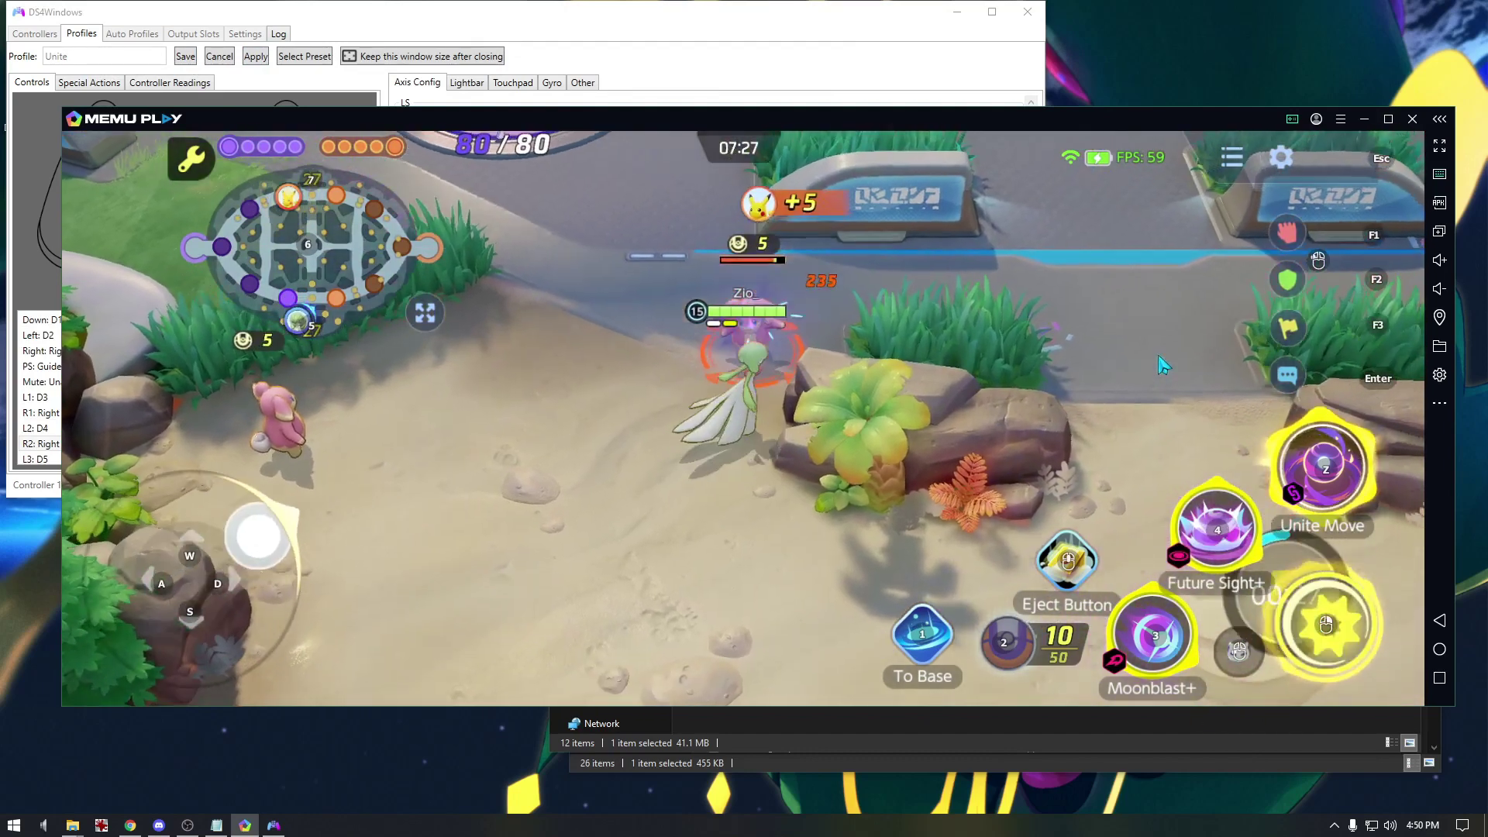
# - Test basic attacks while running along the lane and use the minimap jump to its lower edge
pyautogui.press('d')
pyautogui.rightClick(1122, 369)
pyautogui.press('w')
pyautogui.press('a')
pyautogui.rightClick(964, 355)
pyautogui.press('5')
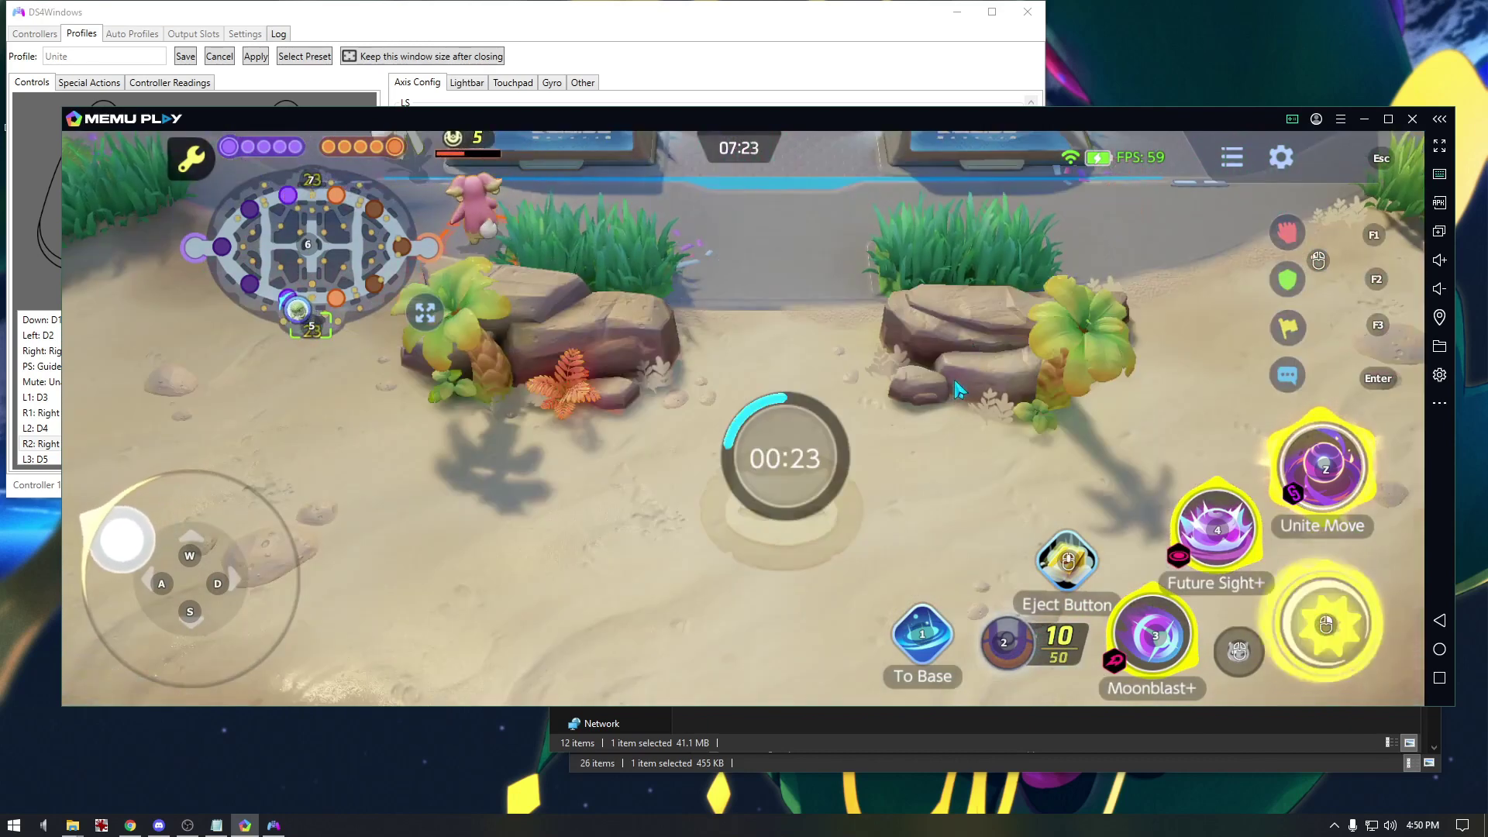
# - Run back to the purple goal zone and attack the wild Pokémon beside it
pyautogui.press('s')
pyautogui.press('d')
pyautogui.press('w')
pyautogui.press('a')
pyautogui.rightClick(942, 380)
pyautogui.press('a')
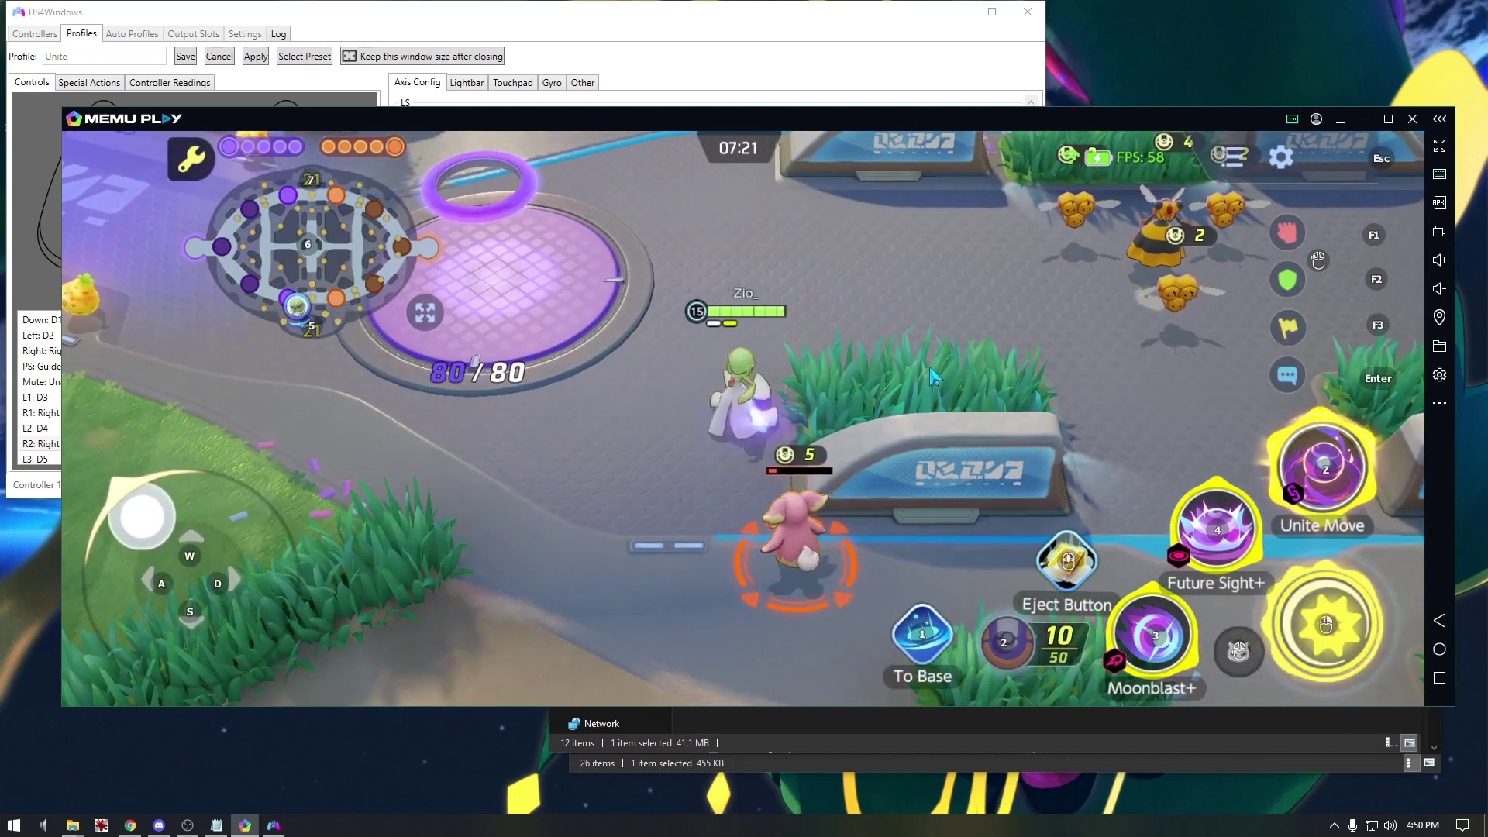
pyautogui.rightClick(854, 331)
pyautogui.press('s')
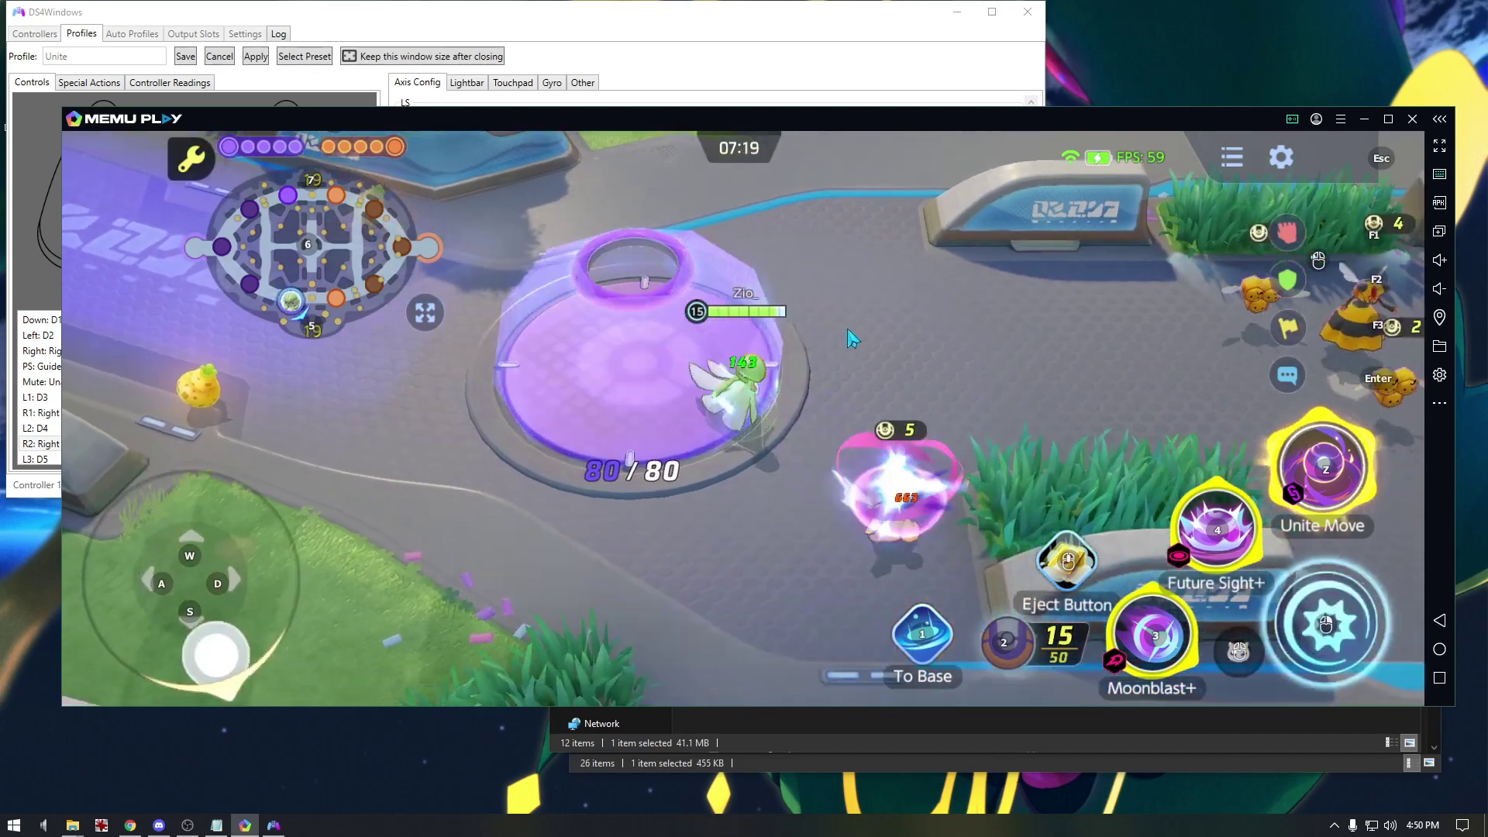
# - Move onto the purple goal zone and test the scoring control there
pyautogui.press('w')
pyautogui.press('a')
pyautogui.press('2')
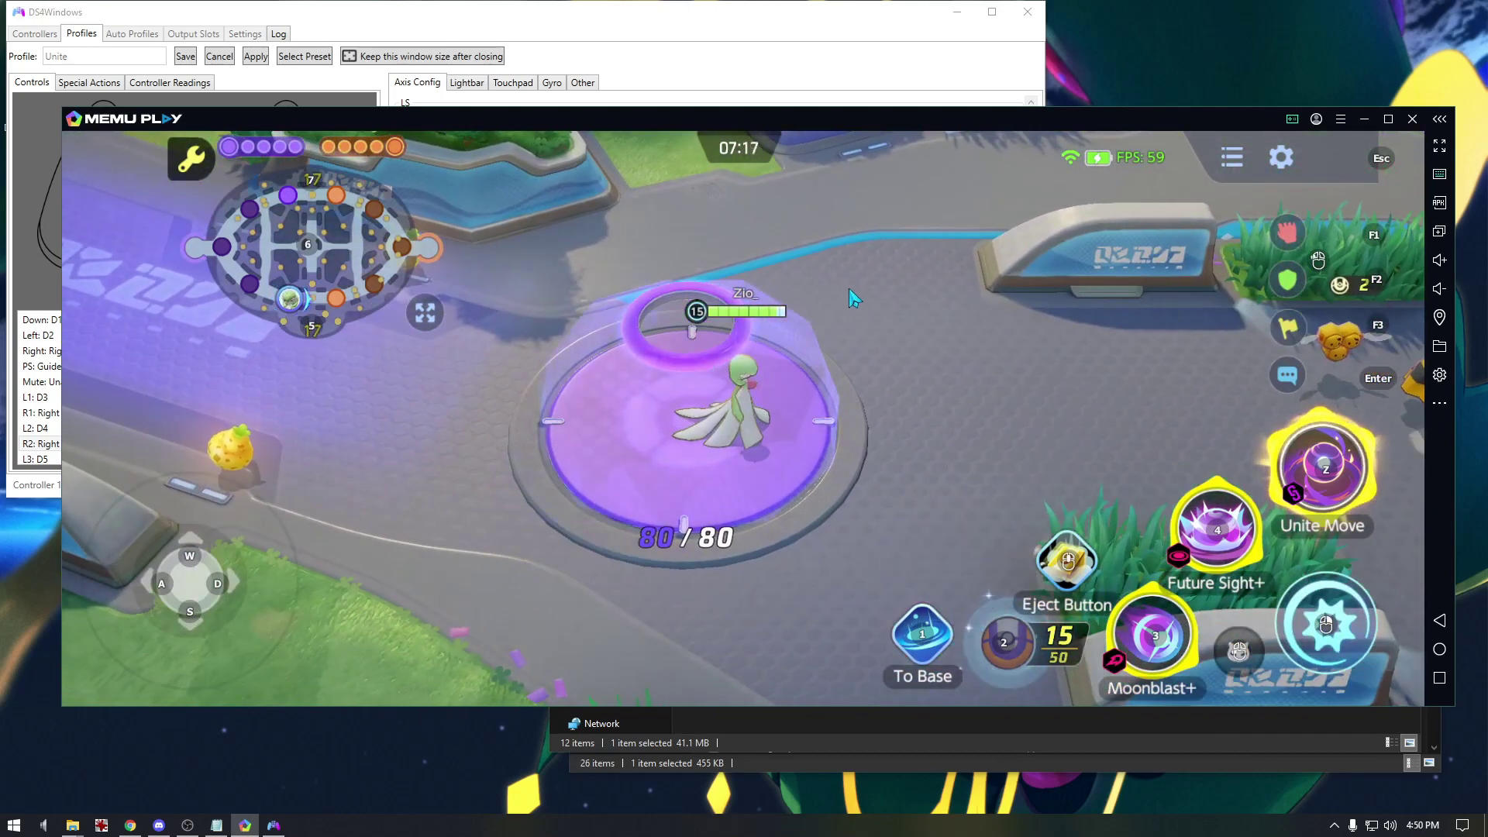
pyautogui.press('a')
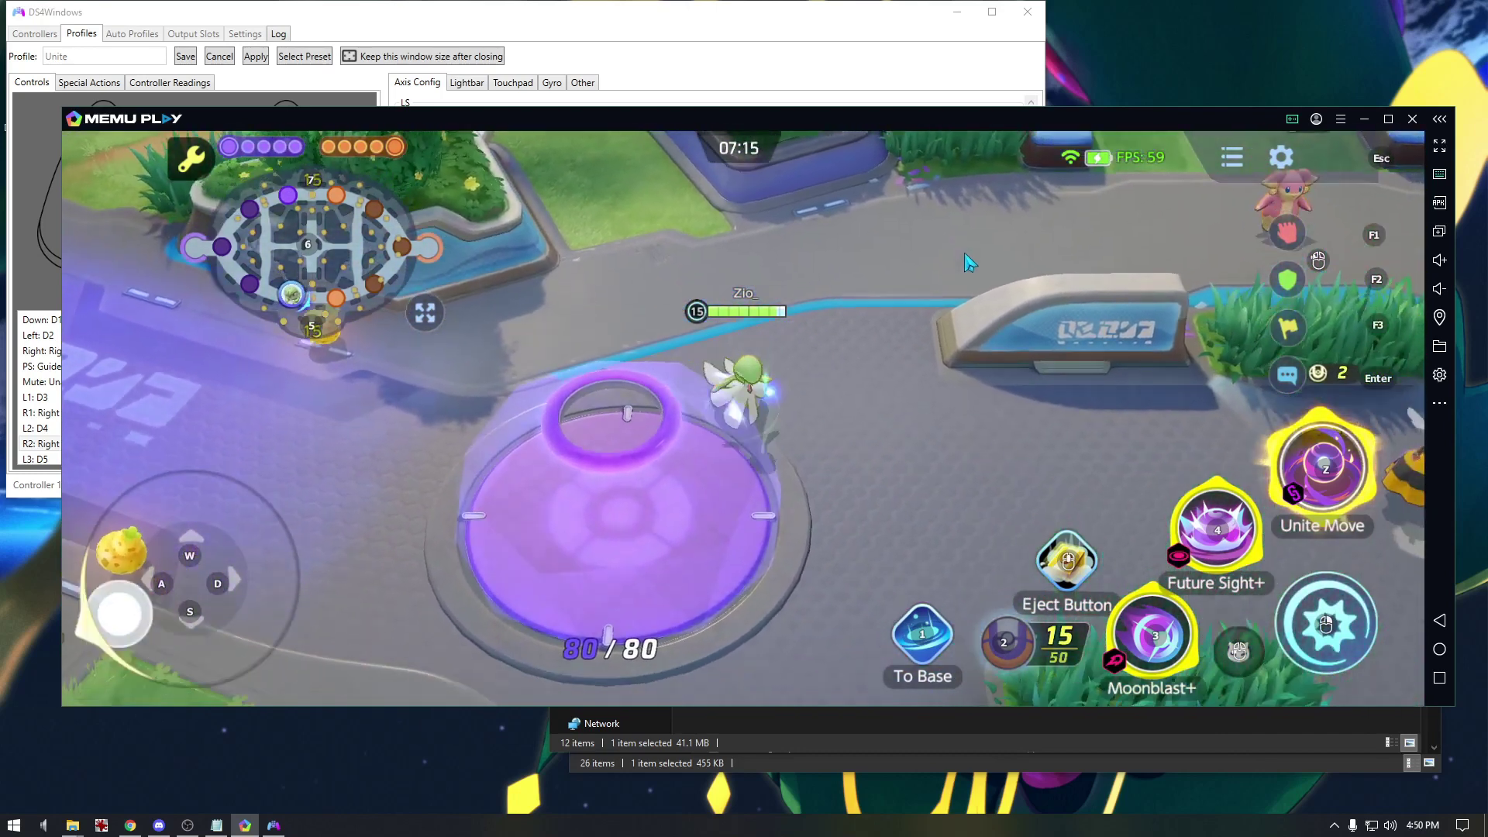
pyautogui.press('s')
# - Switch to DS4Windows, save the Unite profile and duplicate it as Unite2
pyautogui.moveTo(613, 14); pyautogui.dragTo(613, 18)
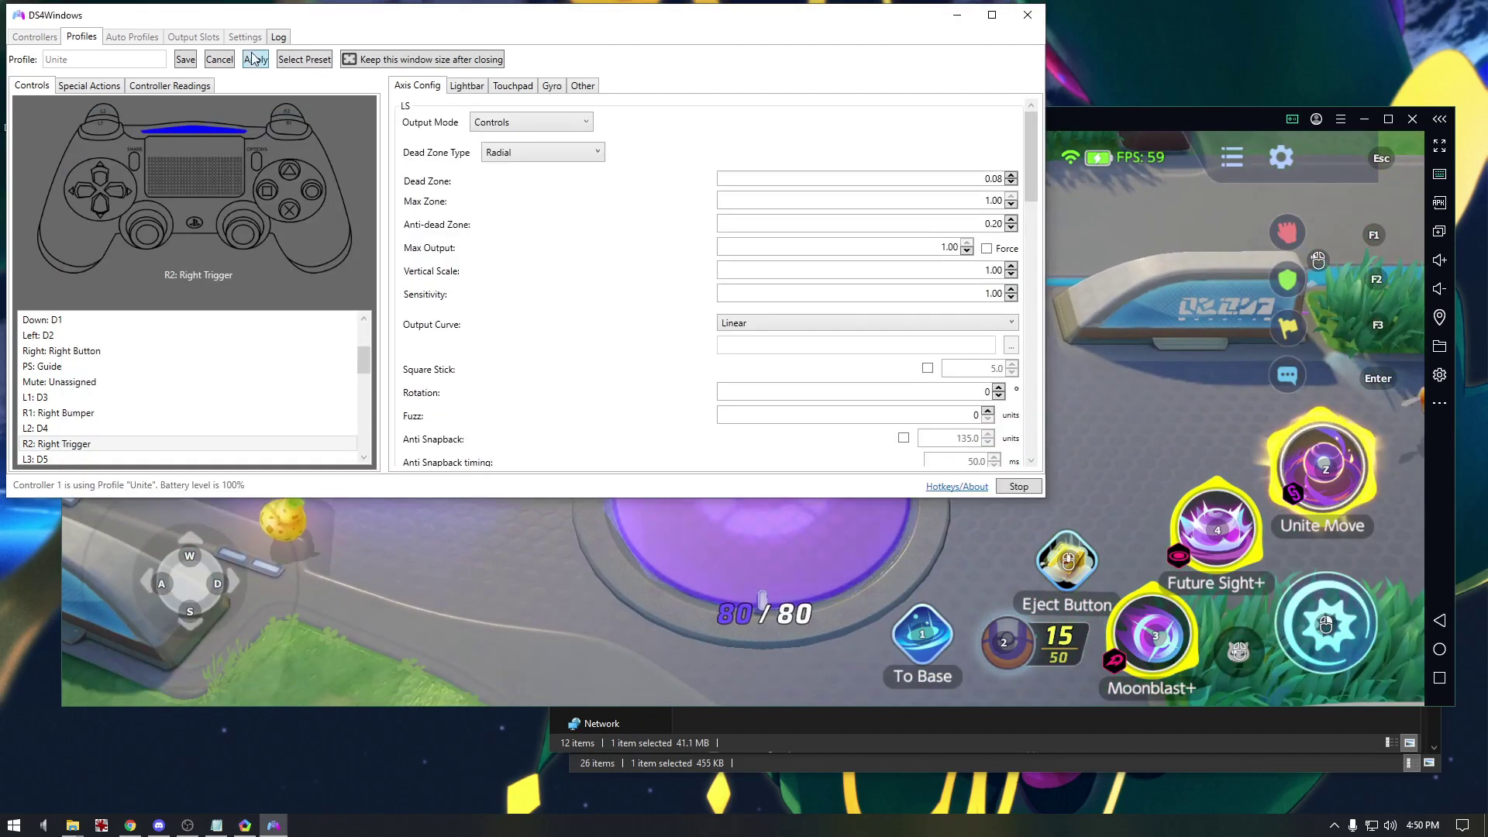
pyautogui.click(185, 60)
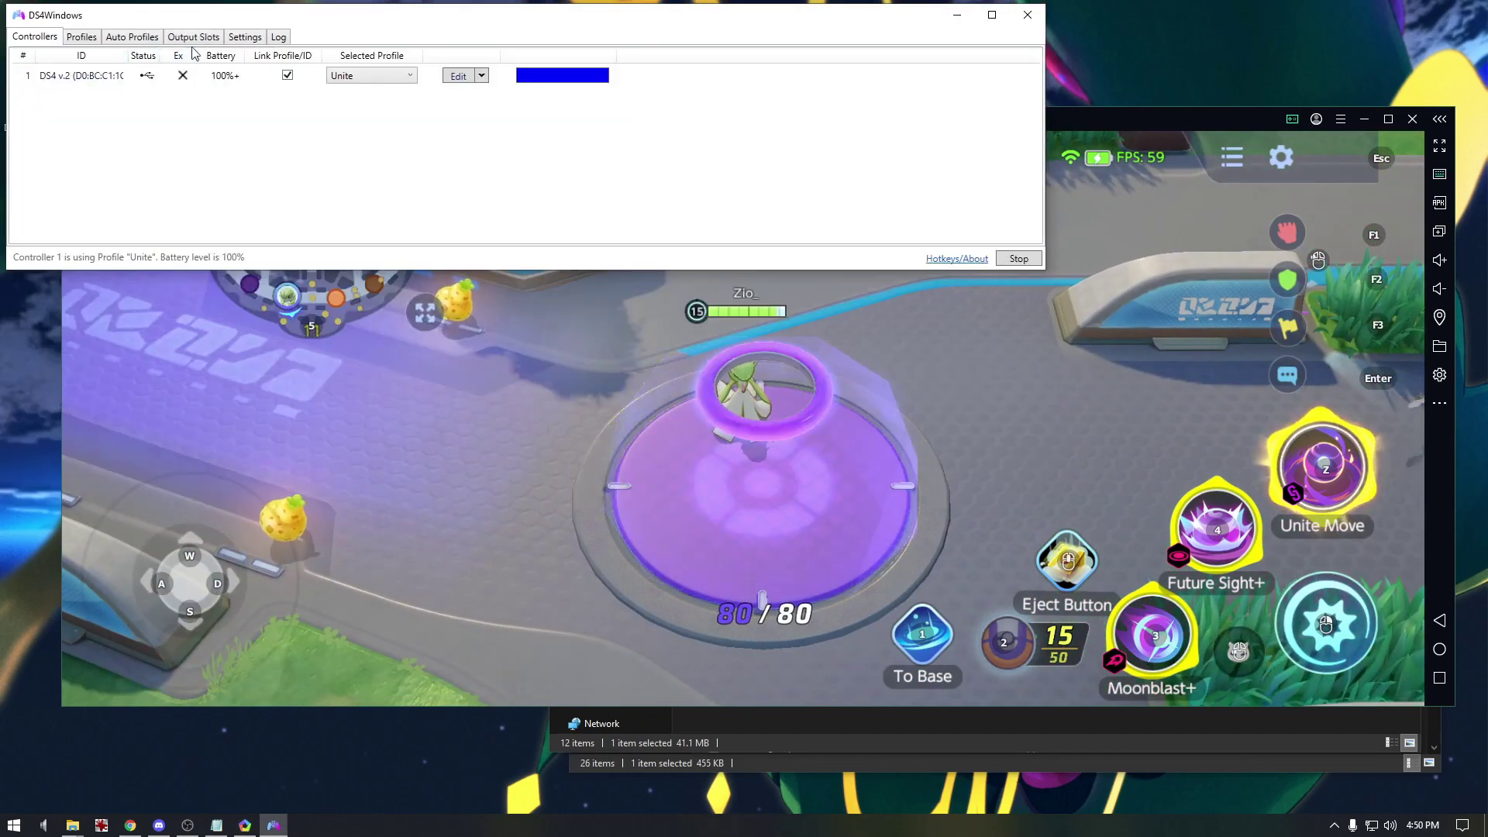
pyautogui.click(85, 37)
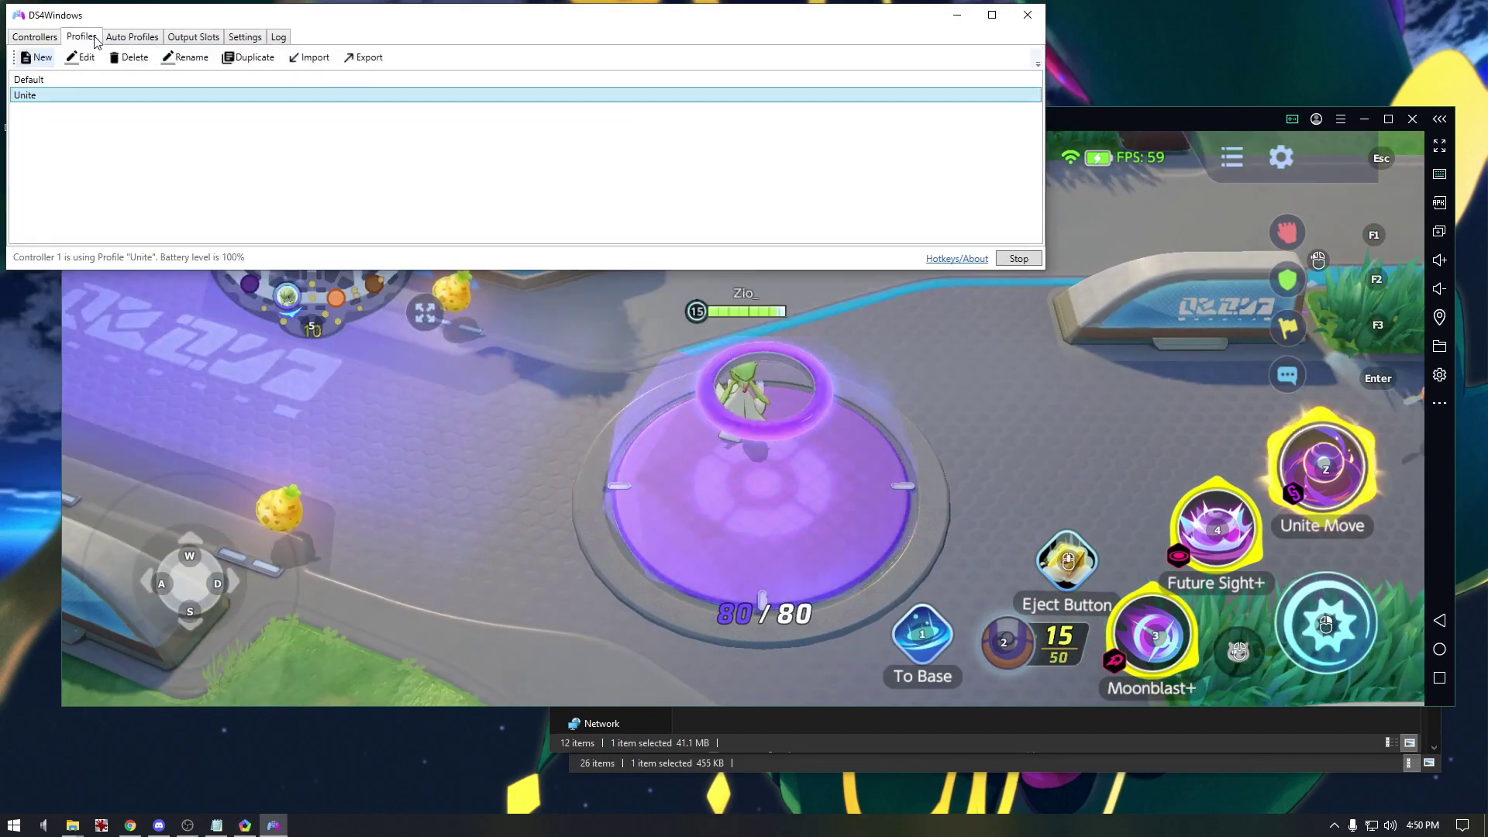
pyautogui.click(248, 61)
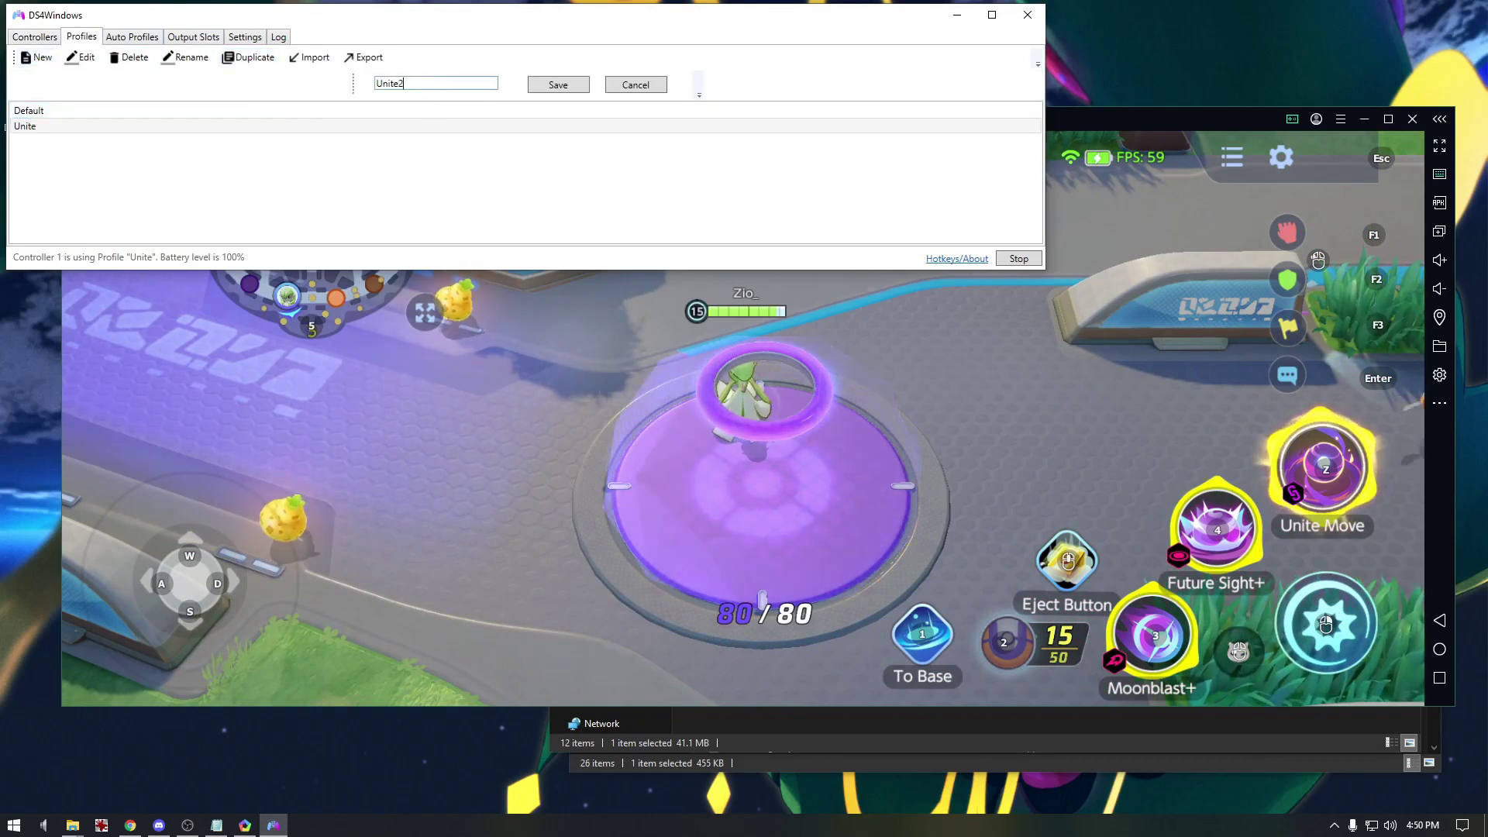
pyautogui.click(580, 89)
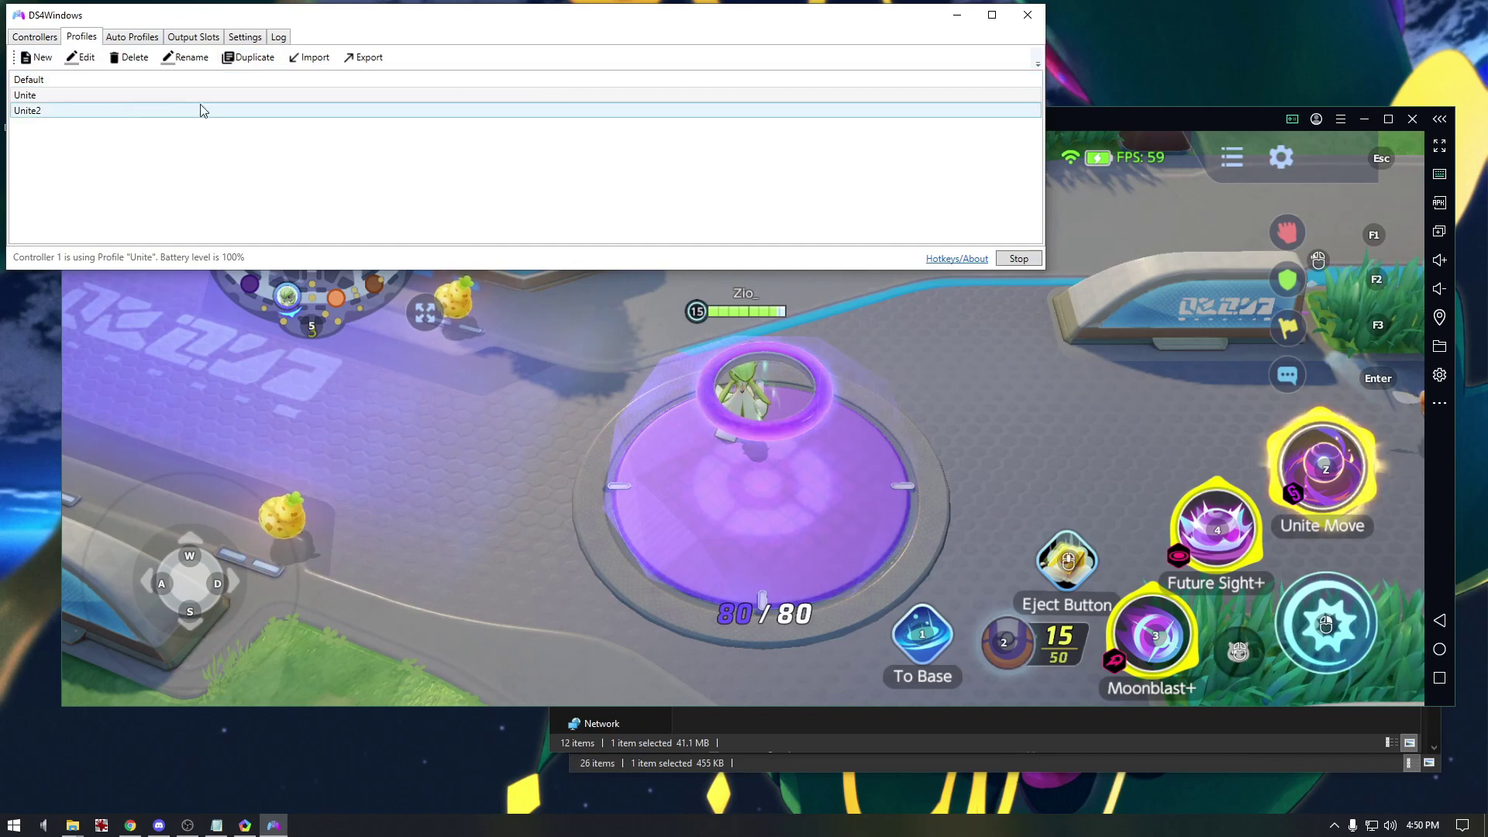
# - Edit the Unite2 profile to assign key 6 to L3, and save it
pyautogui.doubleClick(114, 115)
pyautogui.click(147, 239)
pyautogui.click(248, 163)
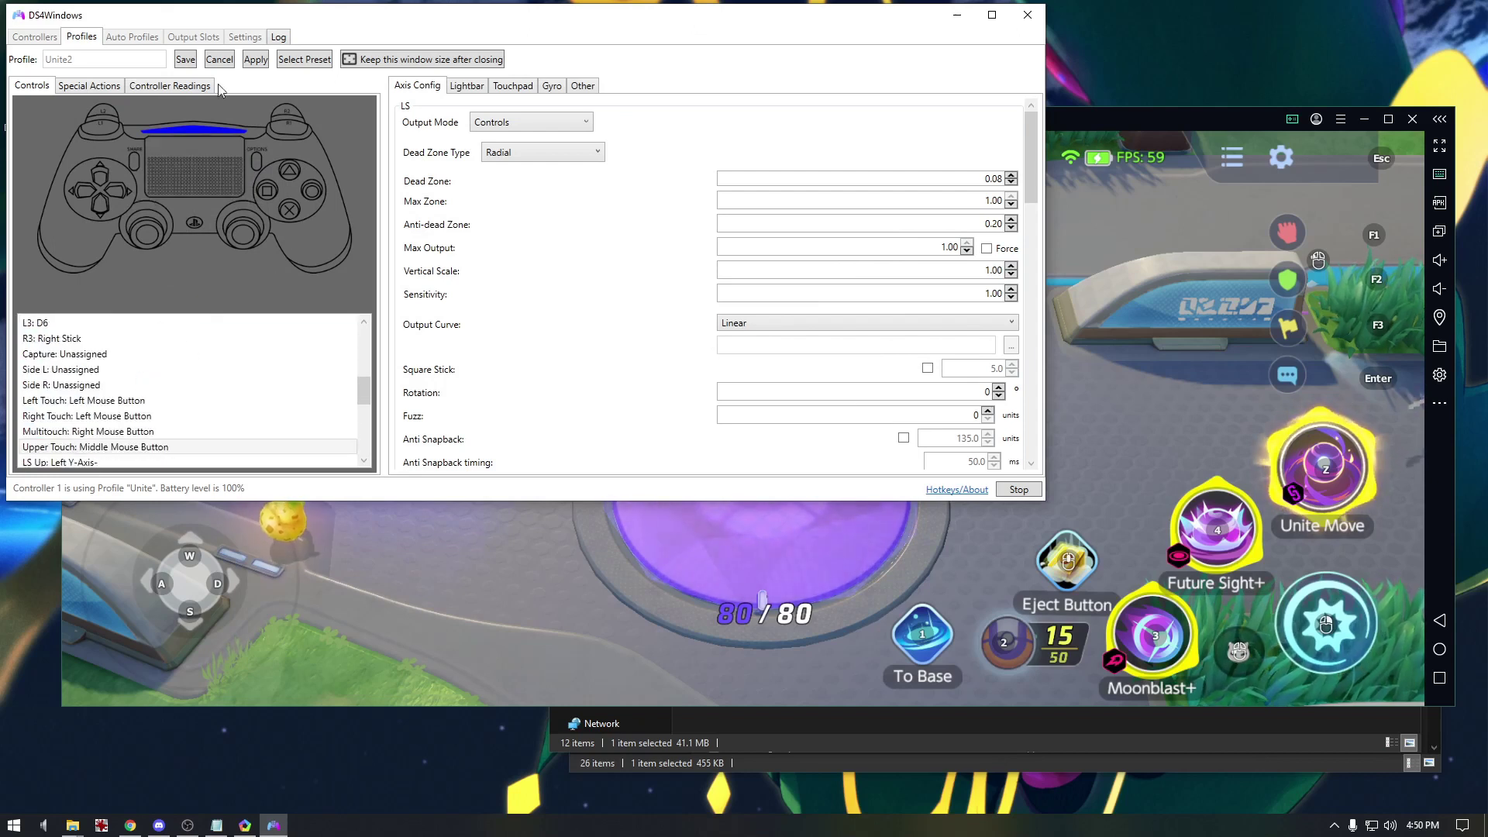
pyautogui.click(185, 59)
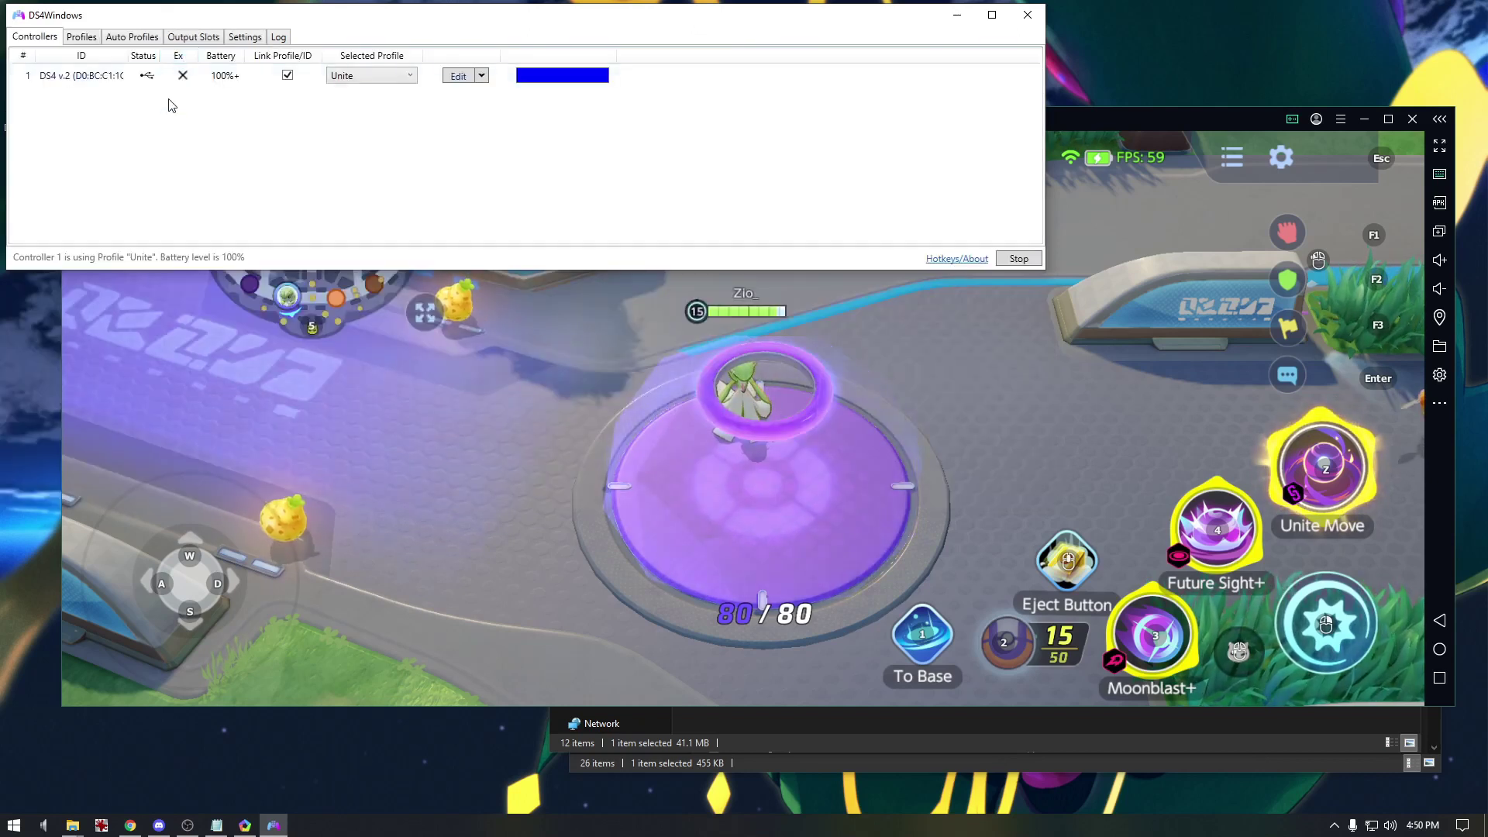
# - Add a special action Load2 to the Unite profile that loads Unite2, with Up as trigger and unload trigger, and apply it
pyautogui.doubleClick(83, 95)
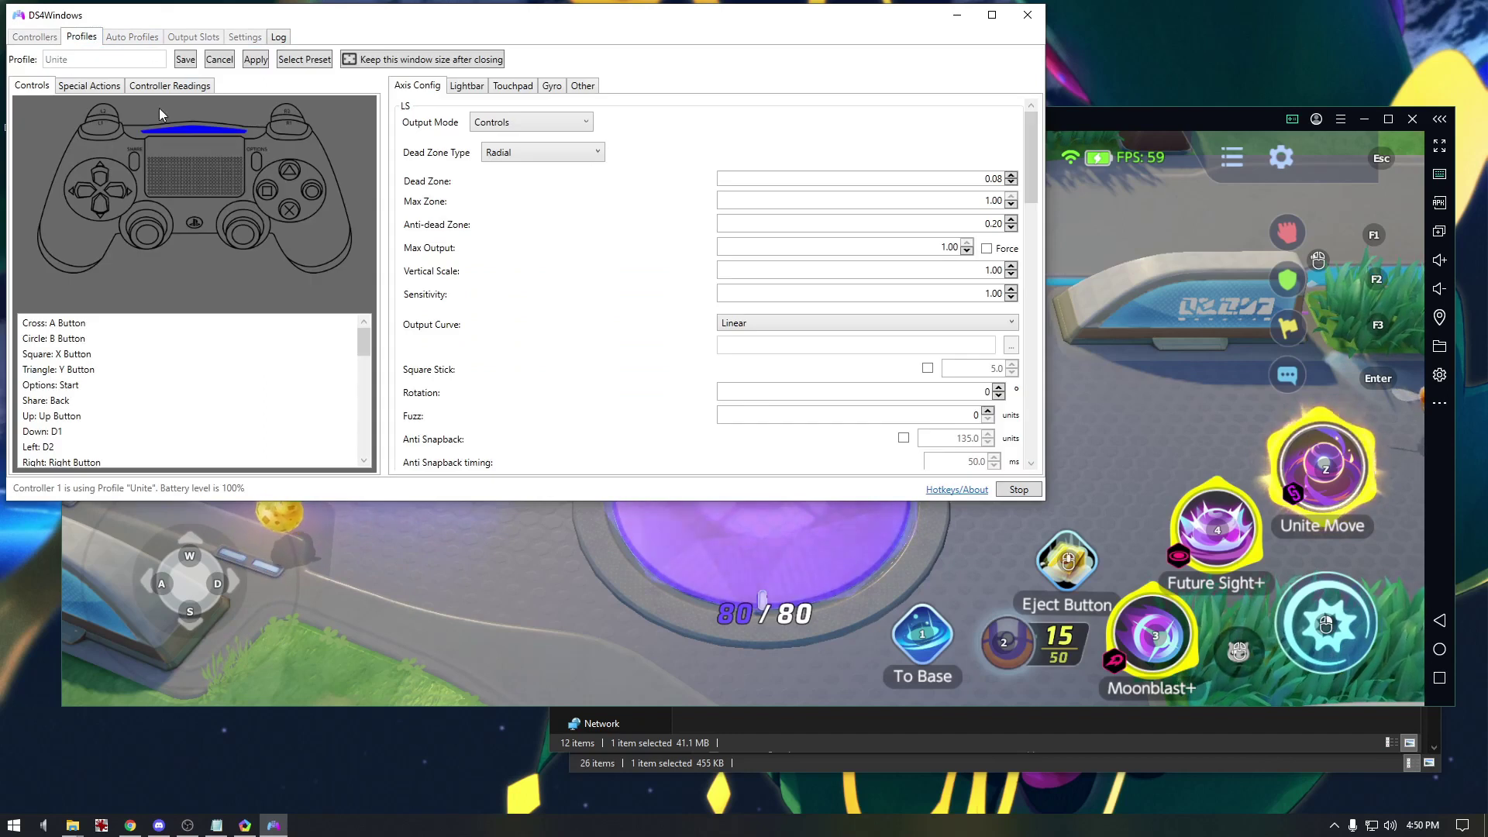
pyautogui.click(98, 92)
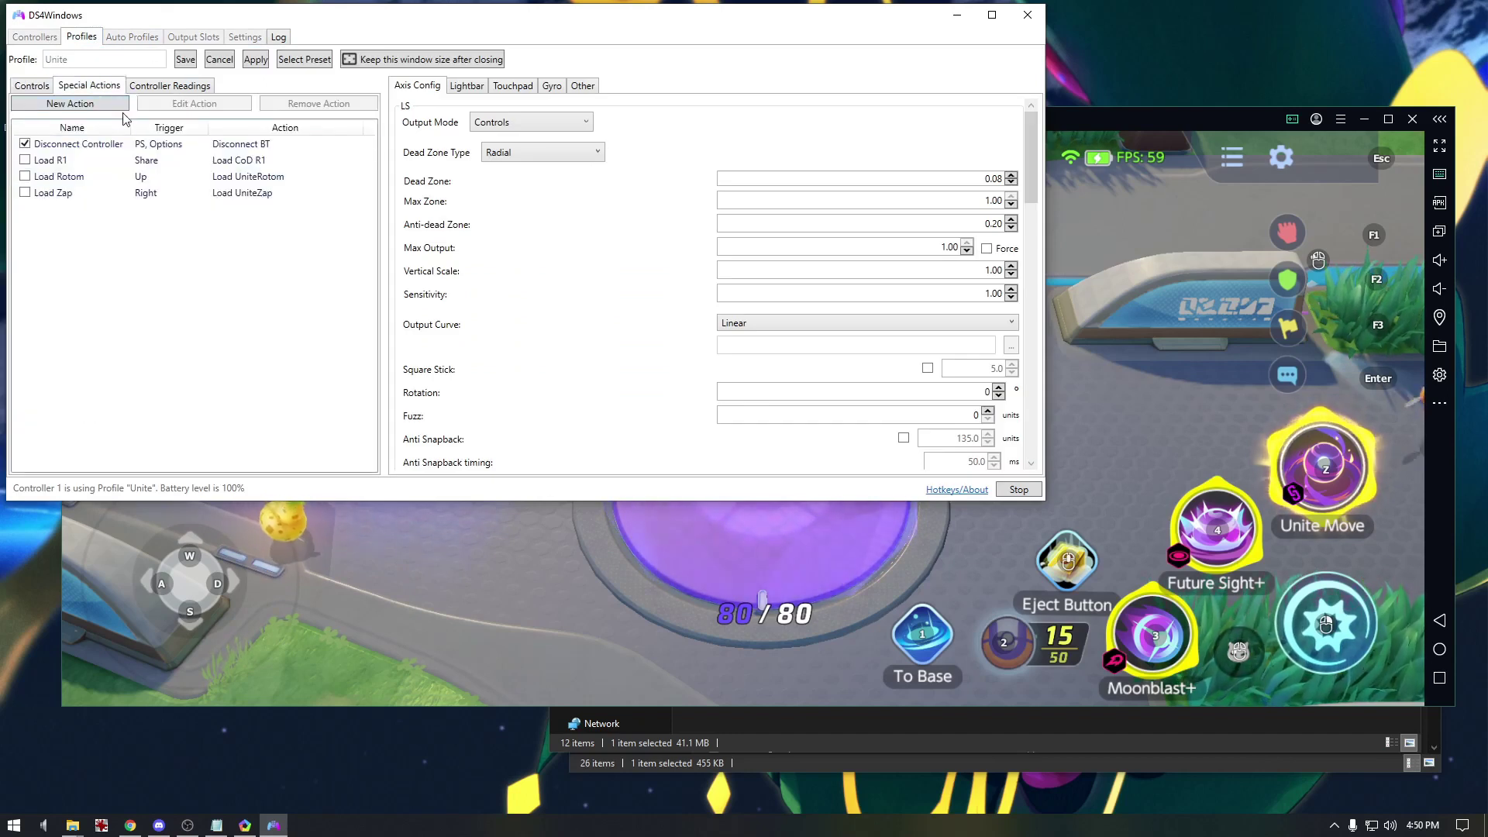
pyautogui.click(124, 106)
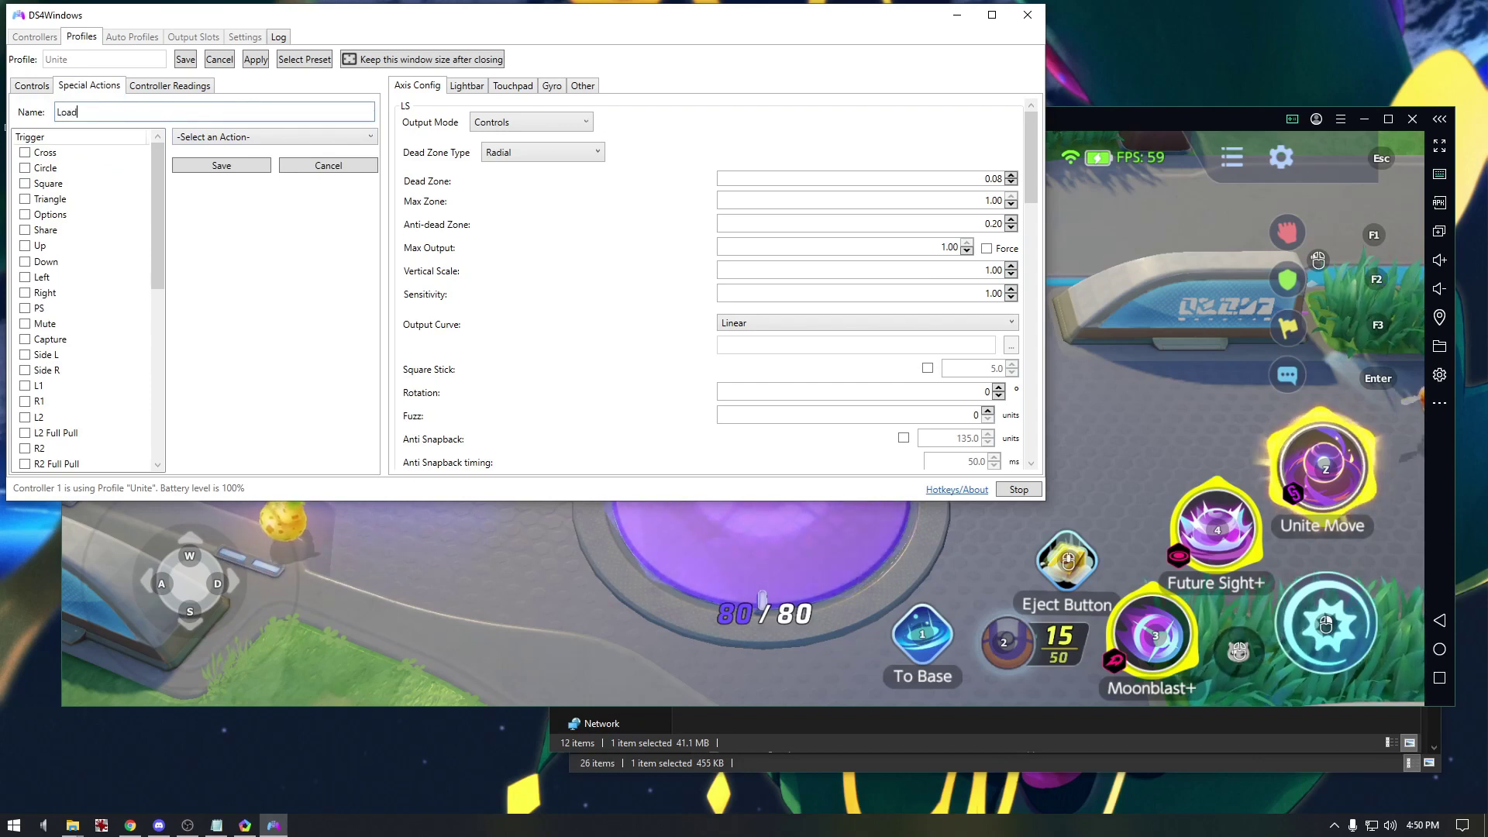
pyautogui.click(314, 136)
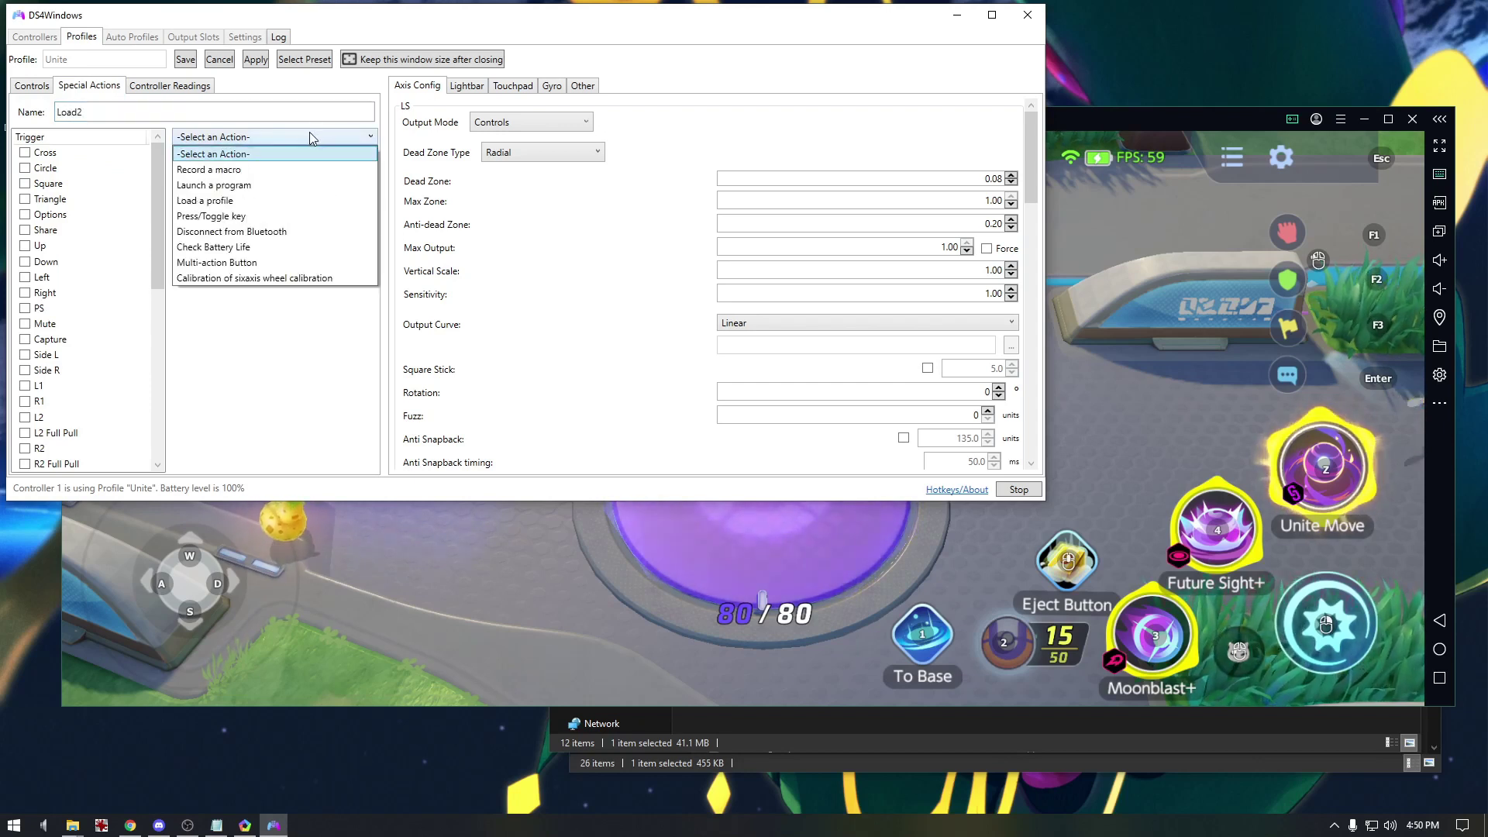
pyautogui.click(265, 201)
pyautogui.click(262, 164)
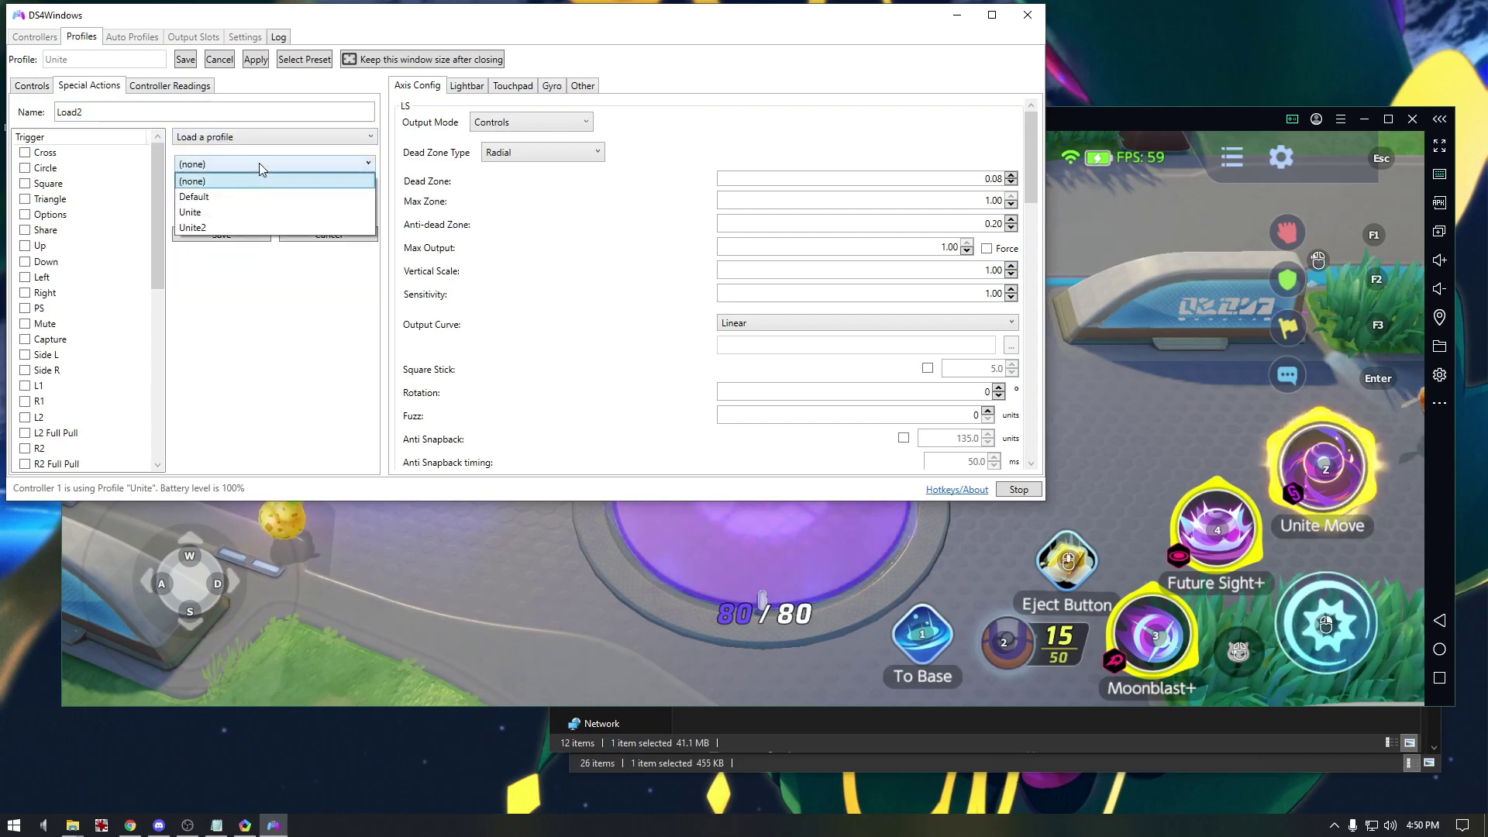
pyautogui.click(245, 227)
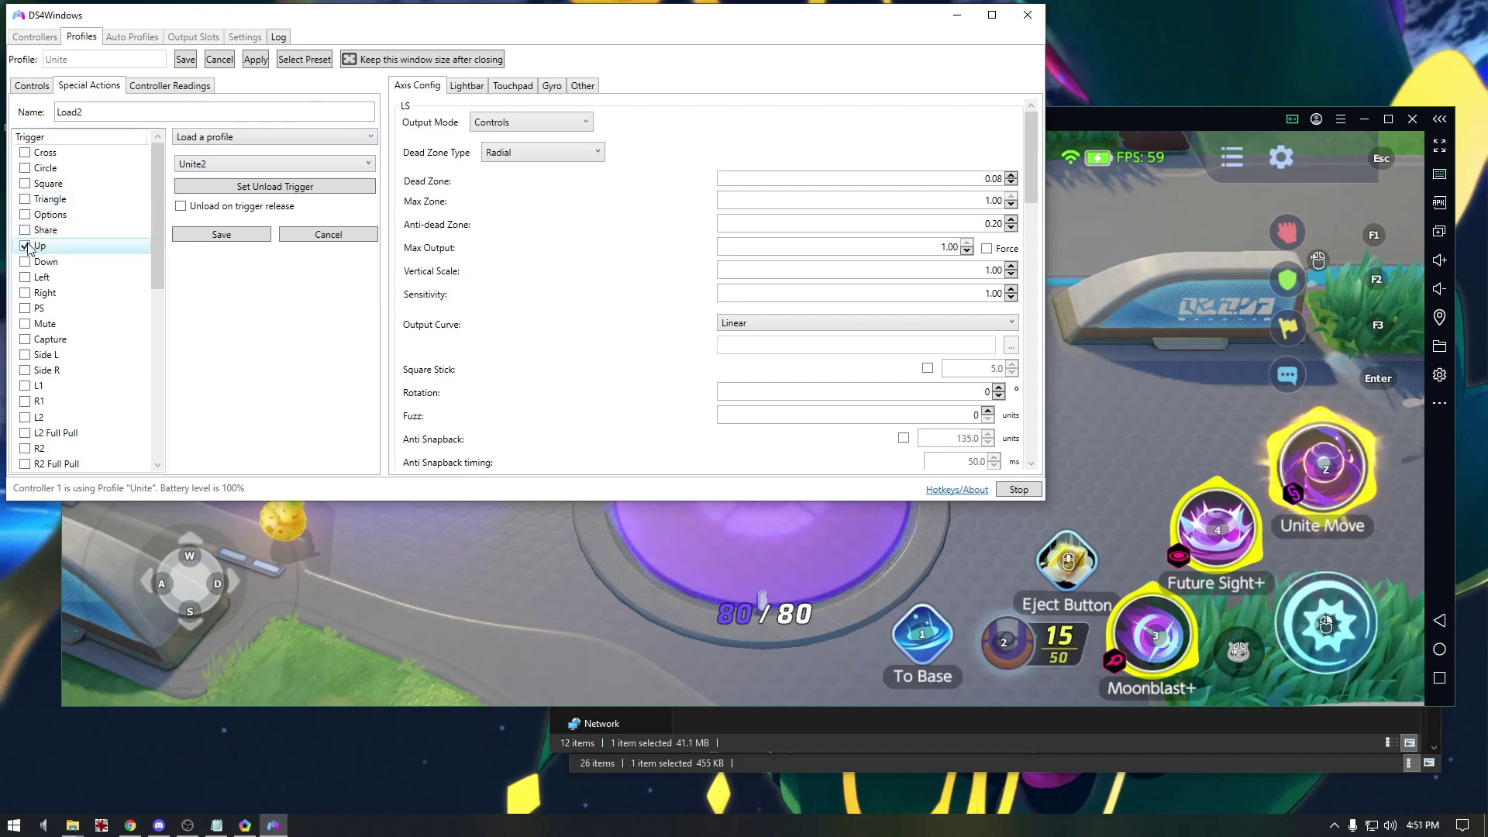
pyautogui.click(238, 191)
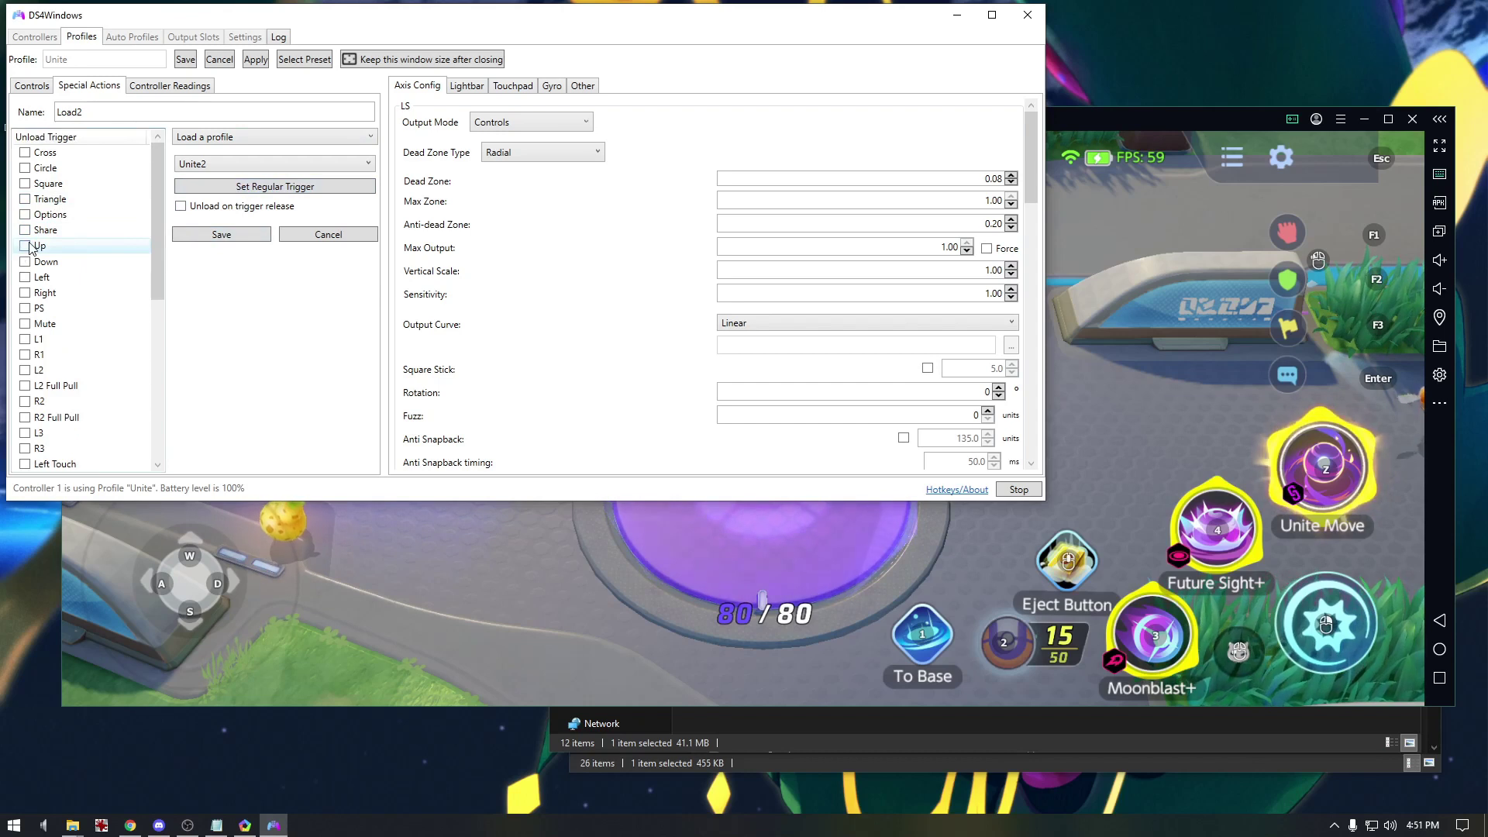
pyautogui.click(242, 236)
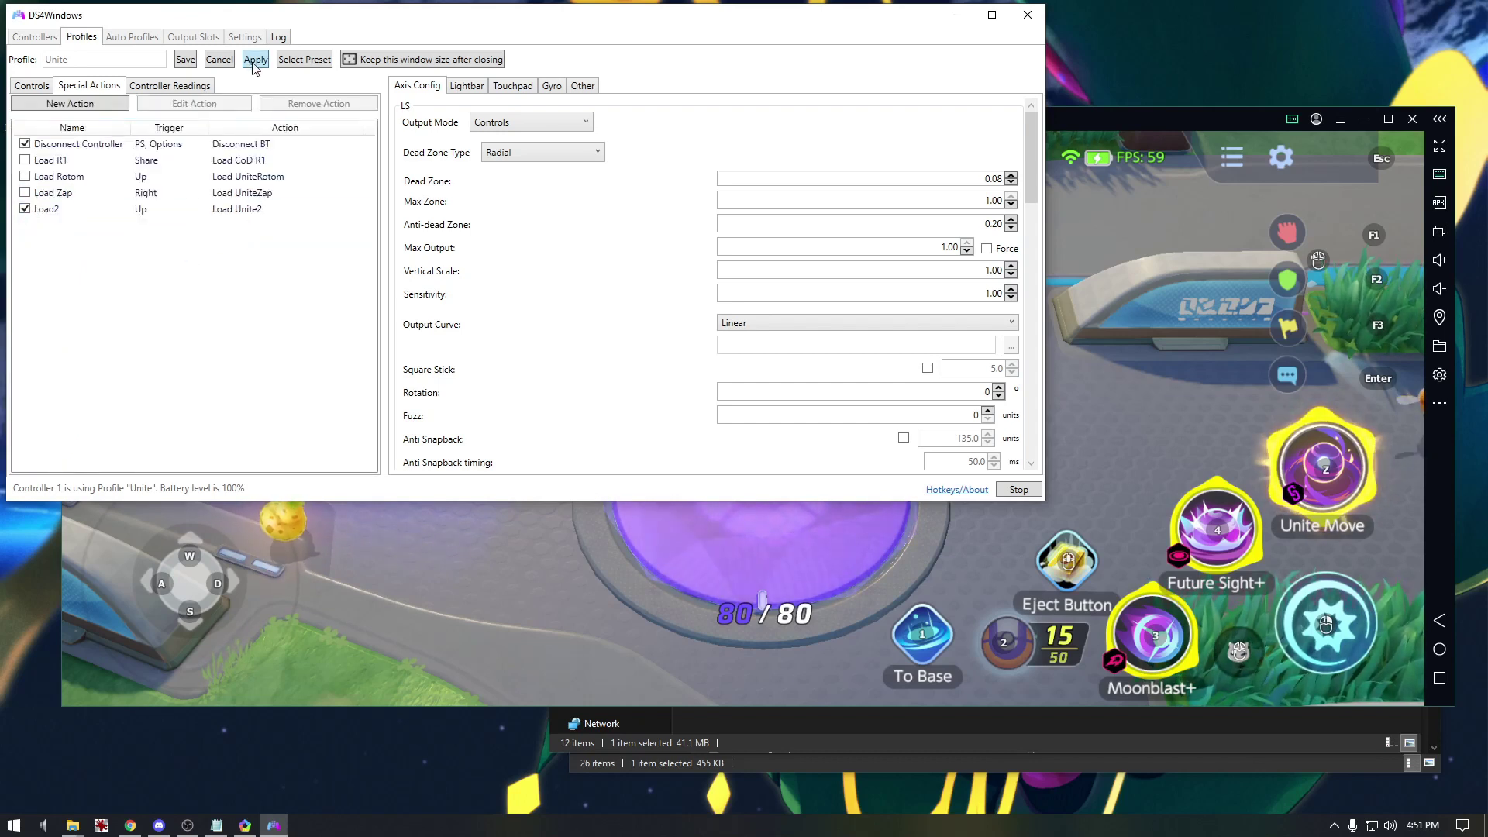
# - Switch to MEmu and test L3 with both profiles, jumping to the minimap's lower edge and its center
pyautogui.click(1064, 394)
pyautogui.press('5')
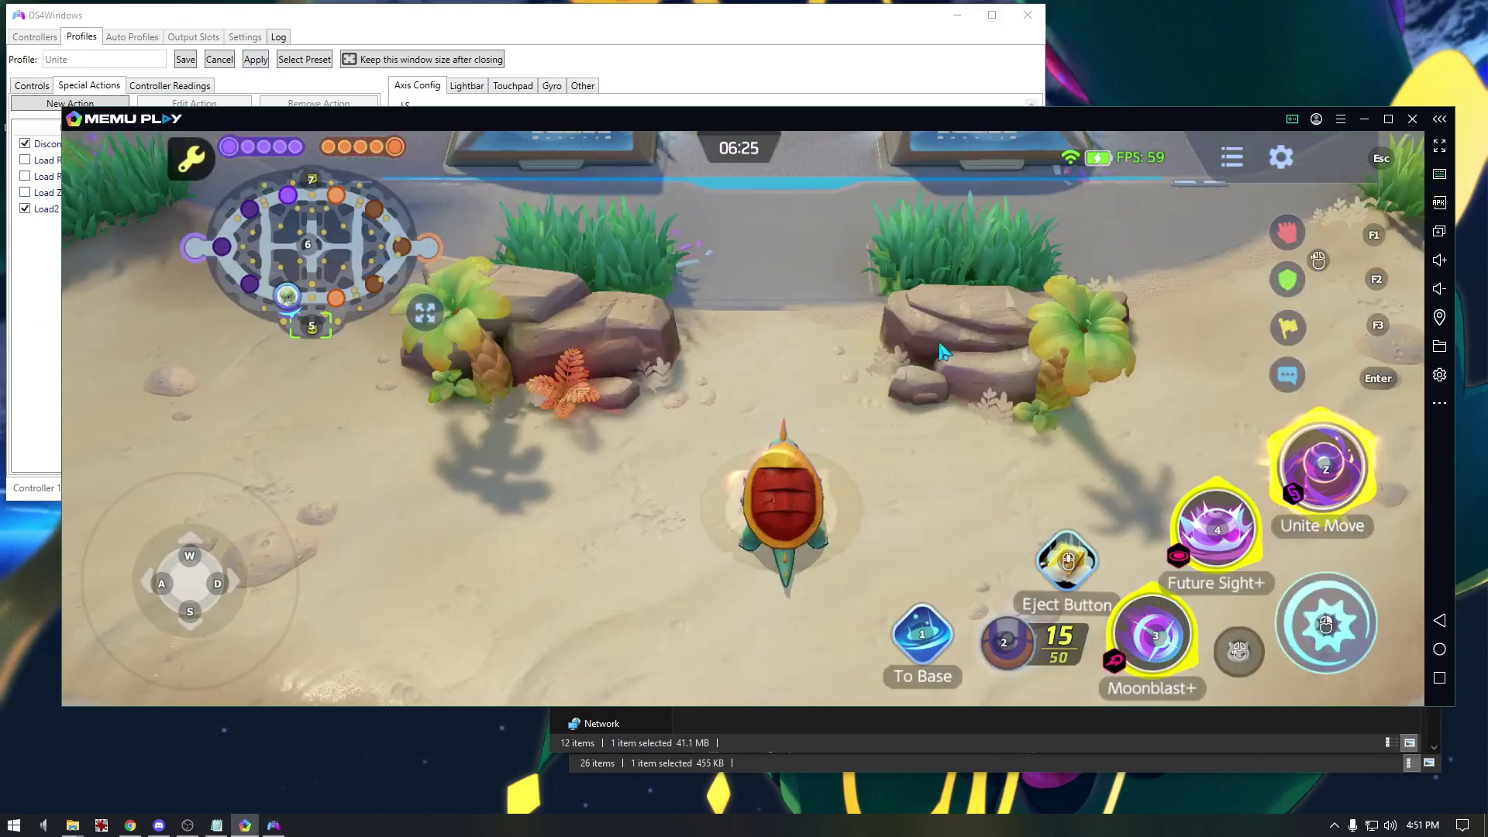
pyautogui.press('s')
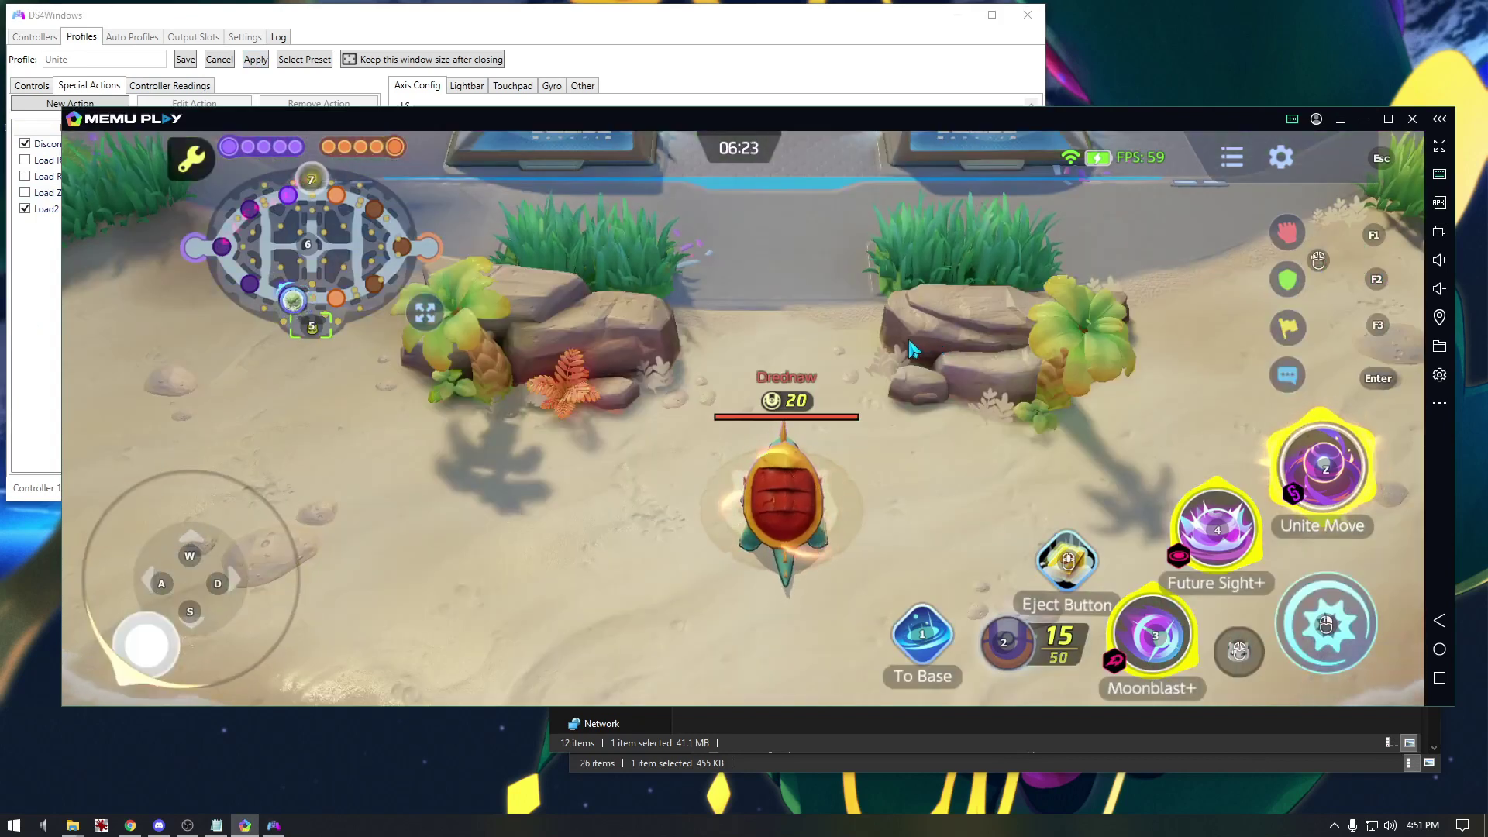
pyautogui.press('6')
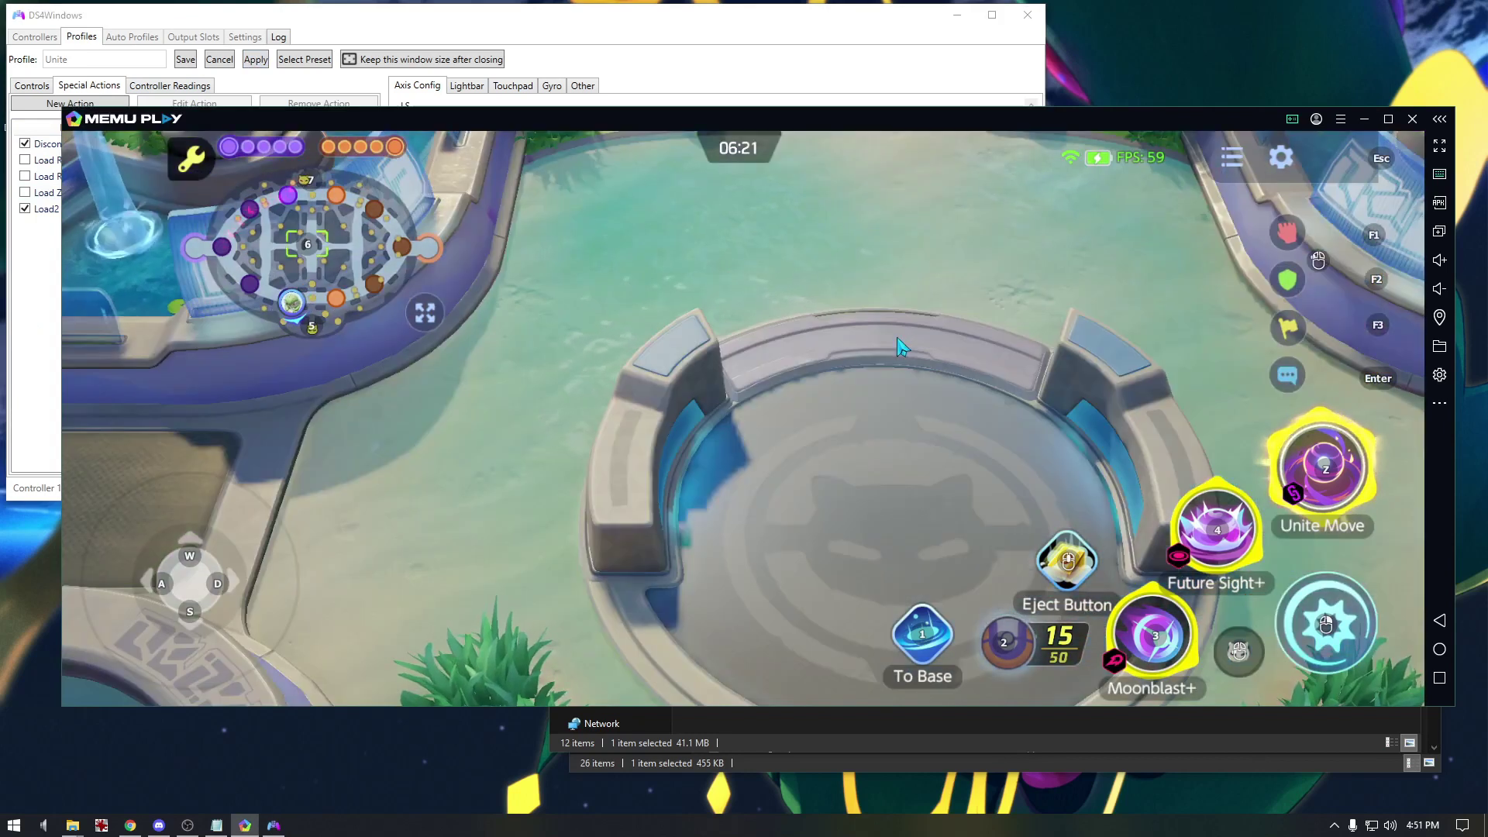
# - Run the character around the purple goal zone and test switching L3 back to the minimap's lower edge
pyautogui.press('w')
pyautogui.press('a')
pyautogui.press('s')
pyautogui.press('d')
pyautogui.press('w')
pyautogui.press('s')
pyautogui.press('w')
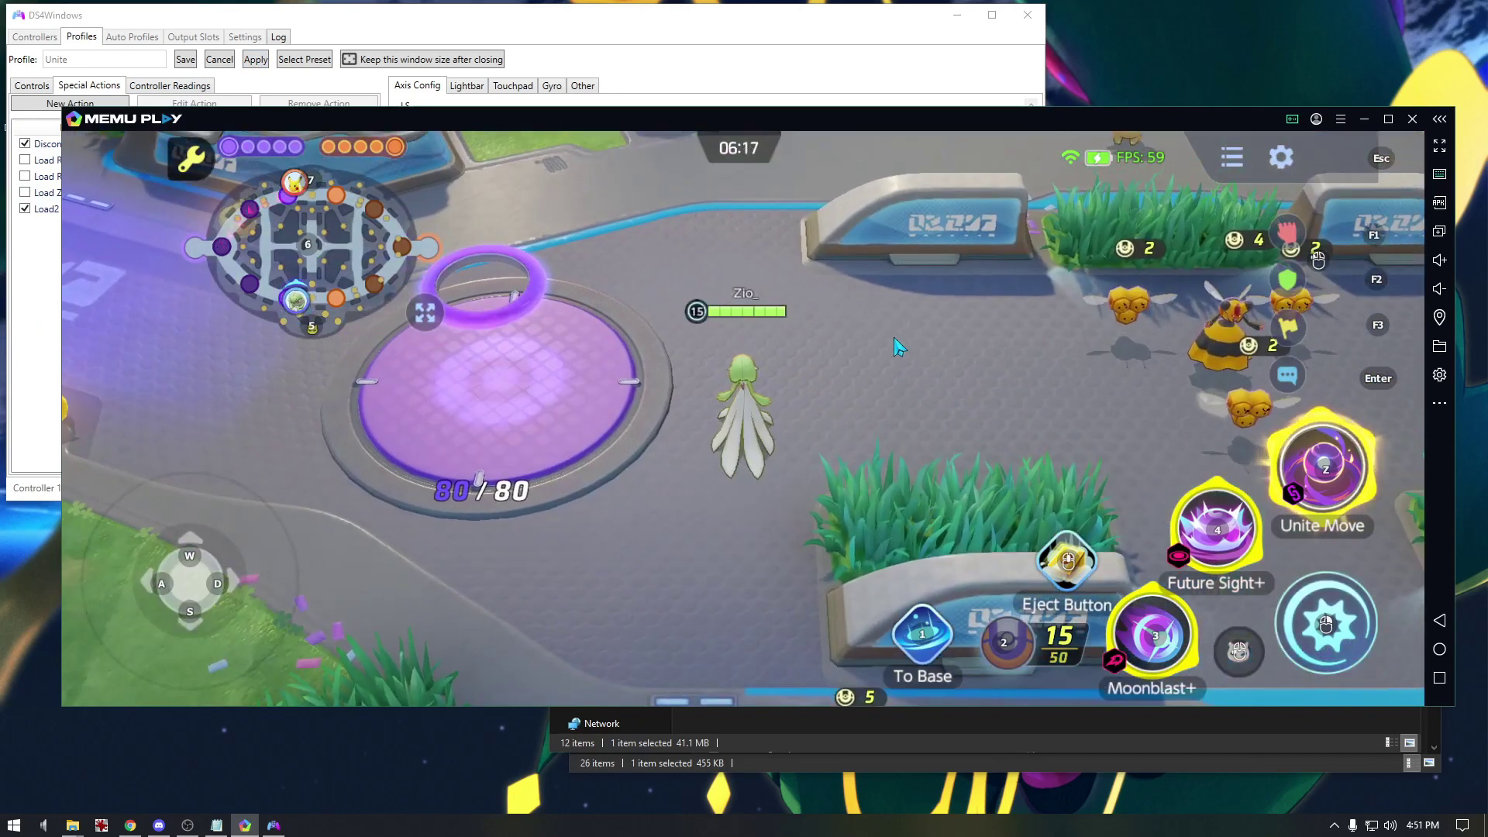
pyautogui.press('a')
pyautogui.press('s')
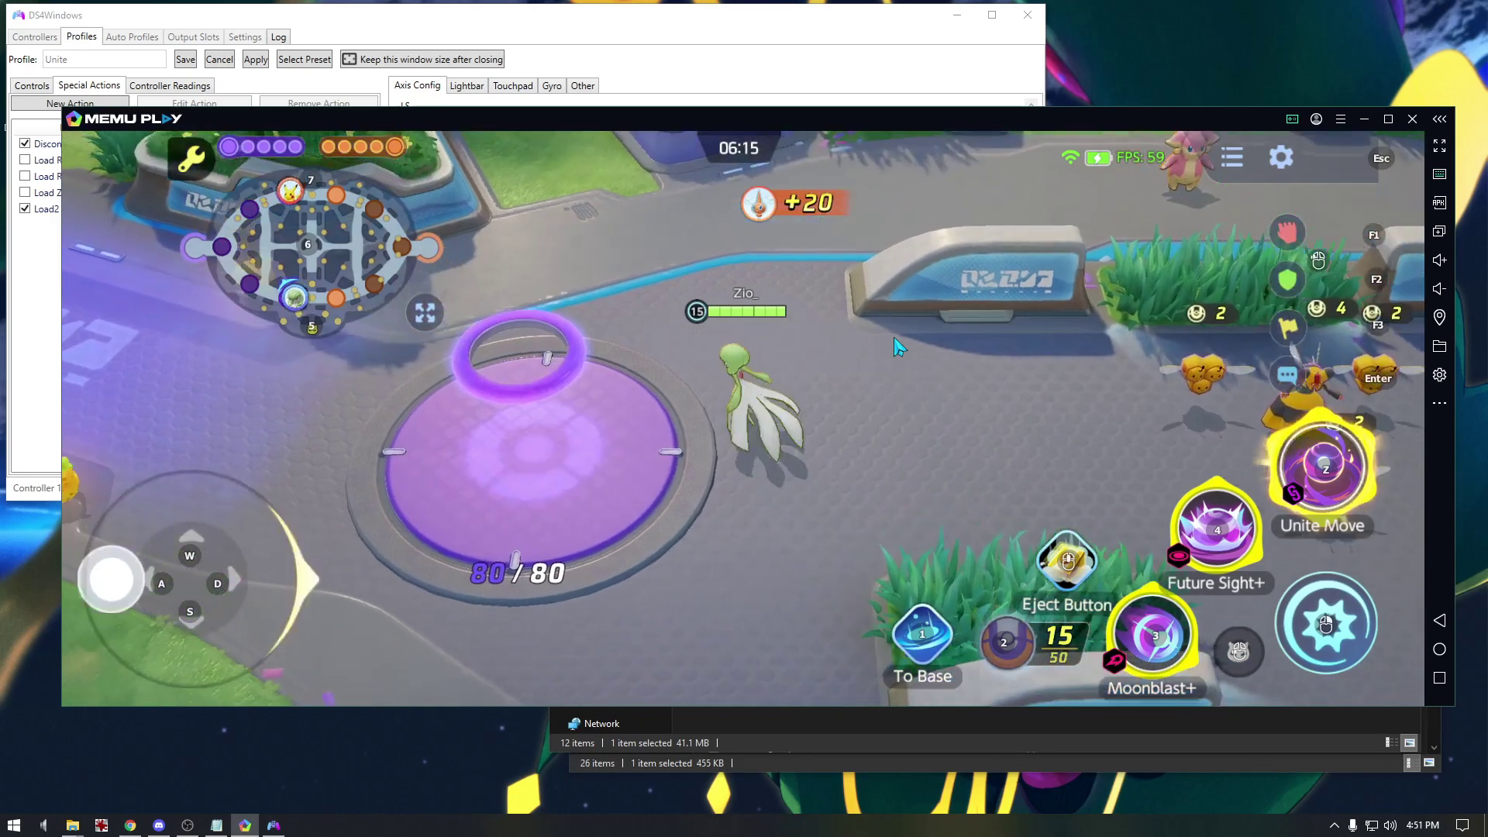
pyautogui.press('w')
pyautogui.press('s')
pyautogui.press('w')
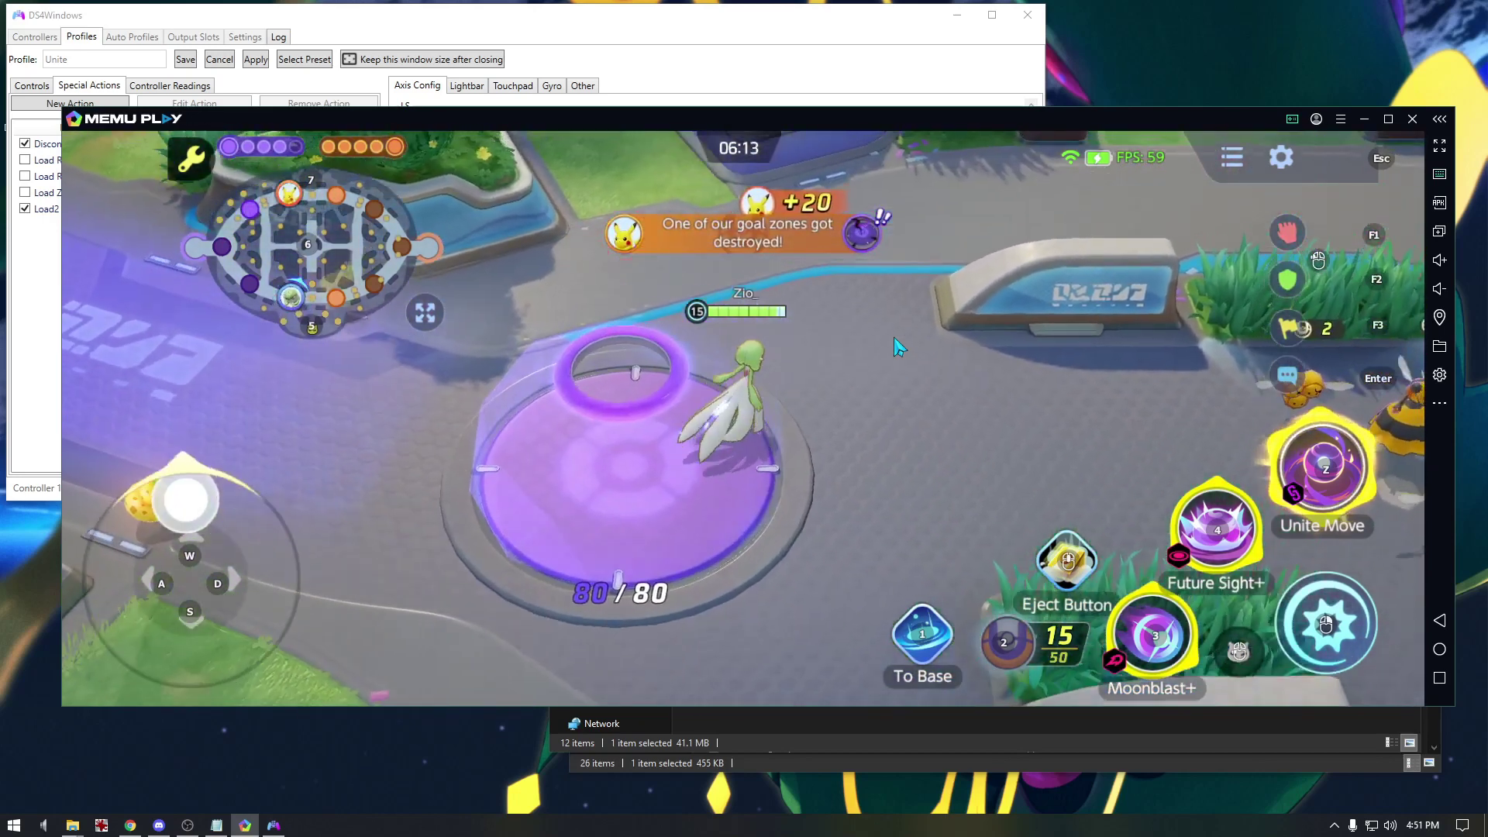
pyautogui.press('a')
pyautogui.press('5')
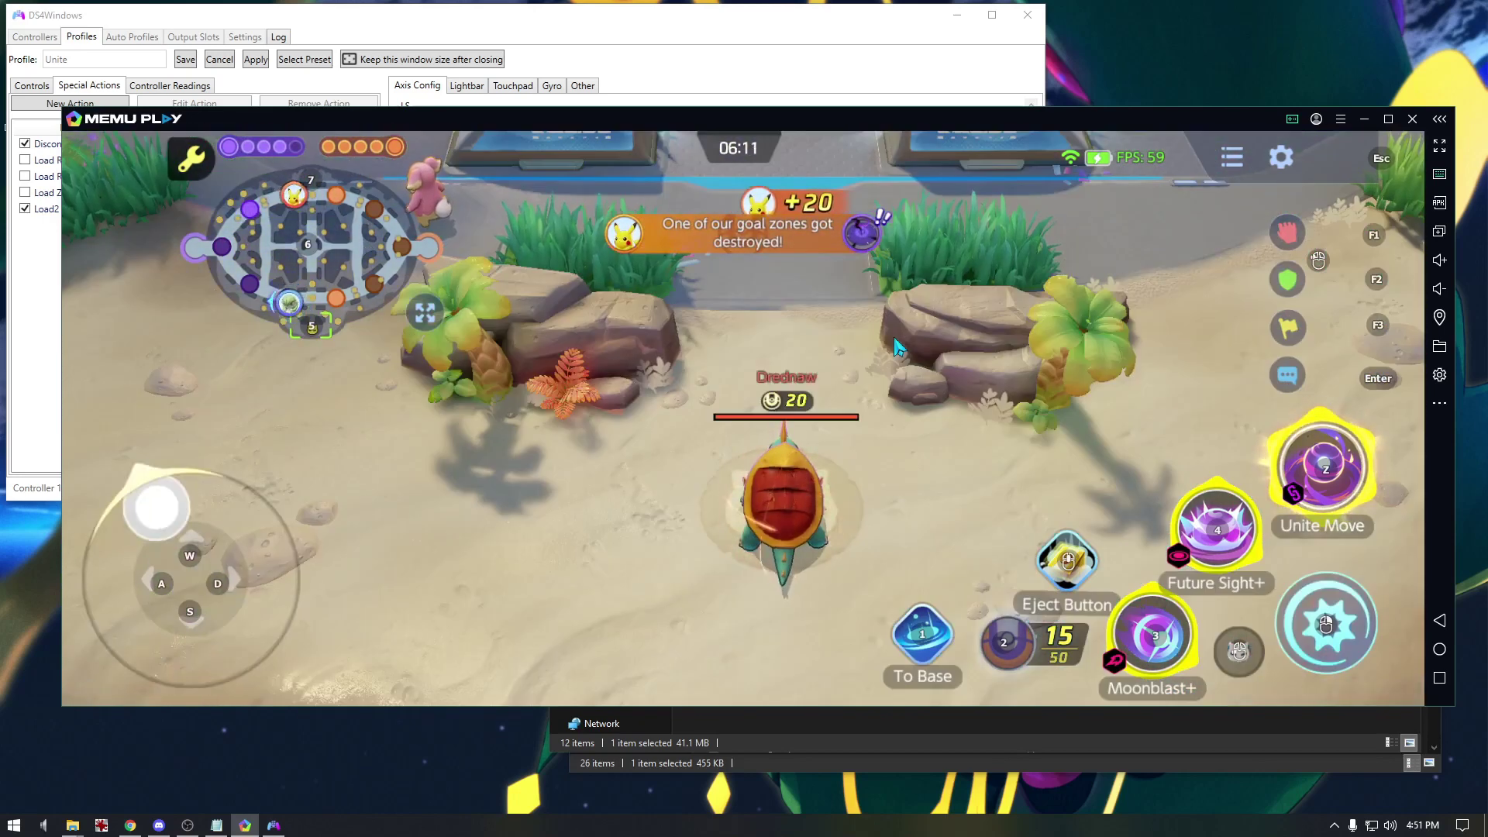
# - Repeat the lower-edge minimap jump while moving, and switch profiles to jump to the center
pyautogui.press('d')
pyautogui.press('a')
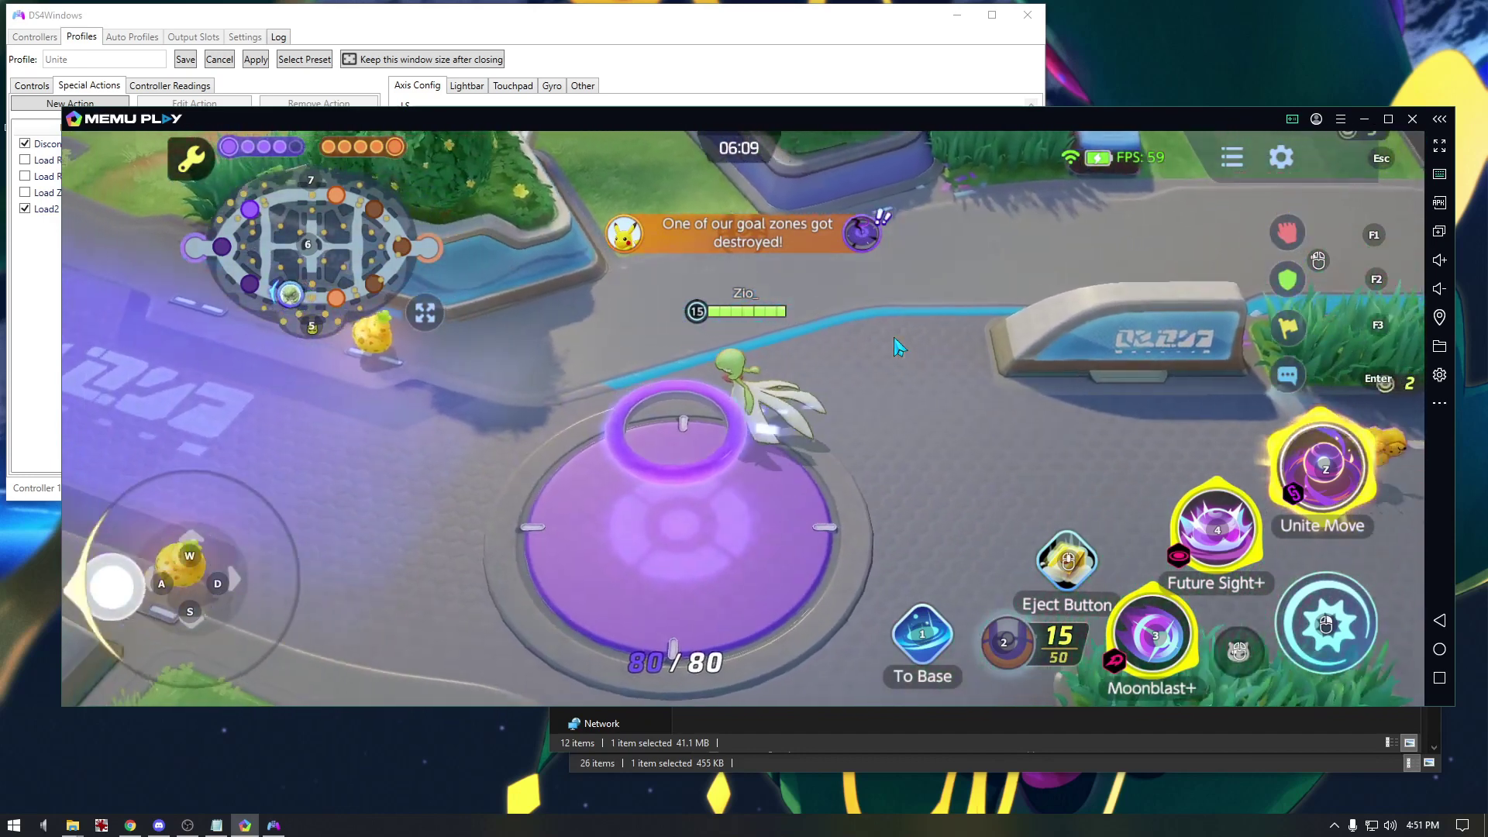
pyautogui.press('d')
pyautogui.press('w')
pyautogui.press('5')
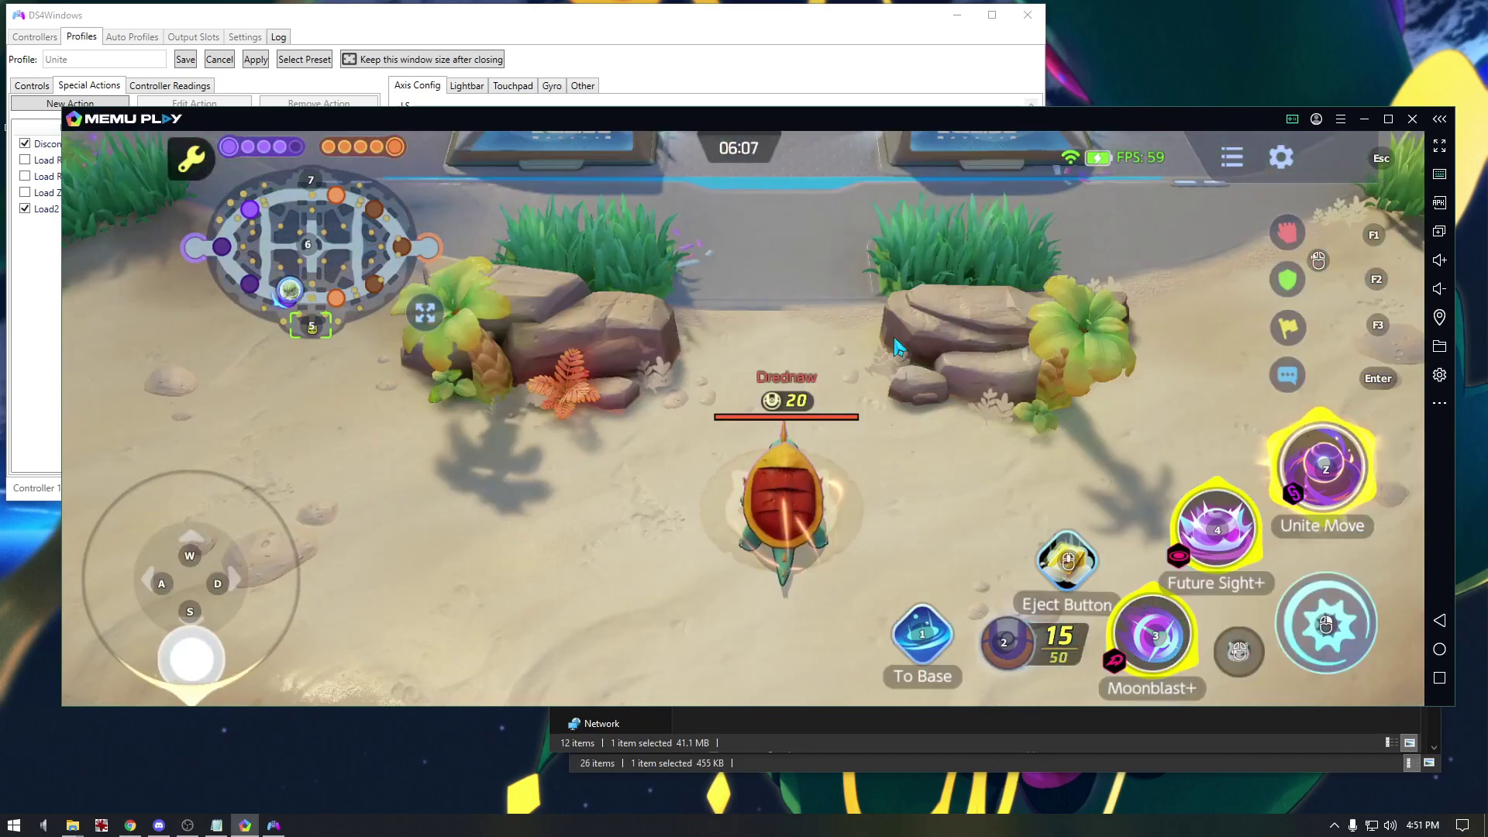
pyautogui.press('d')
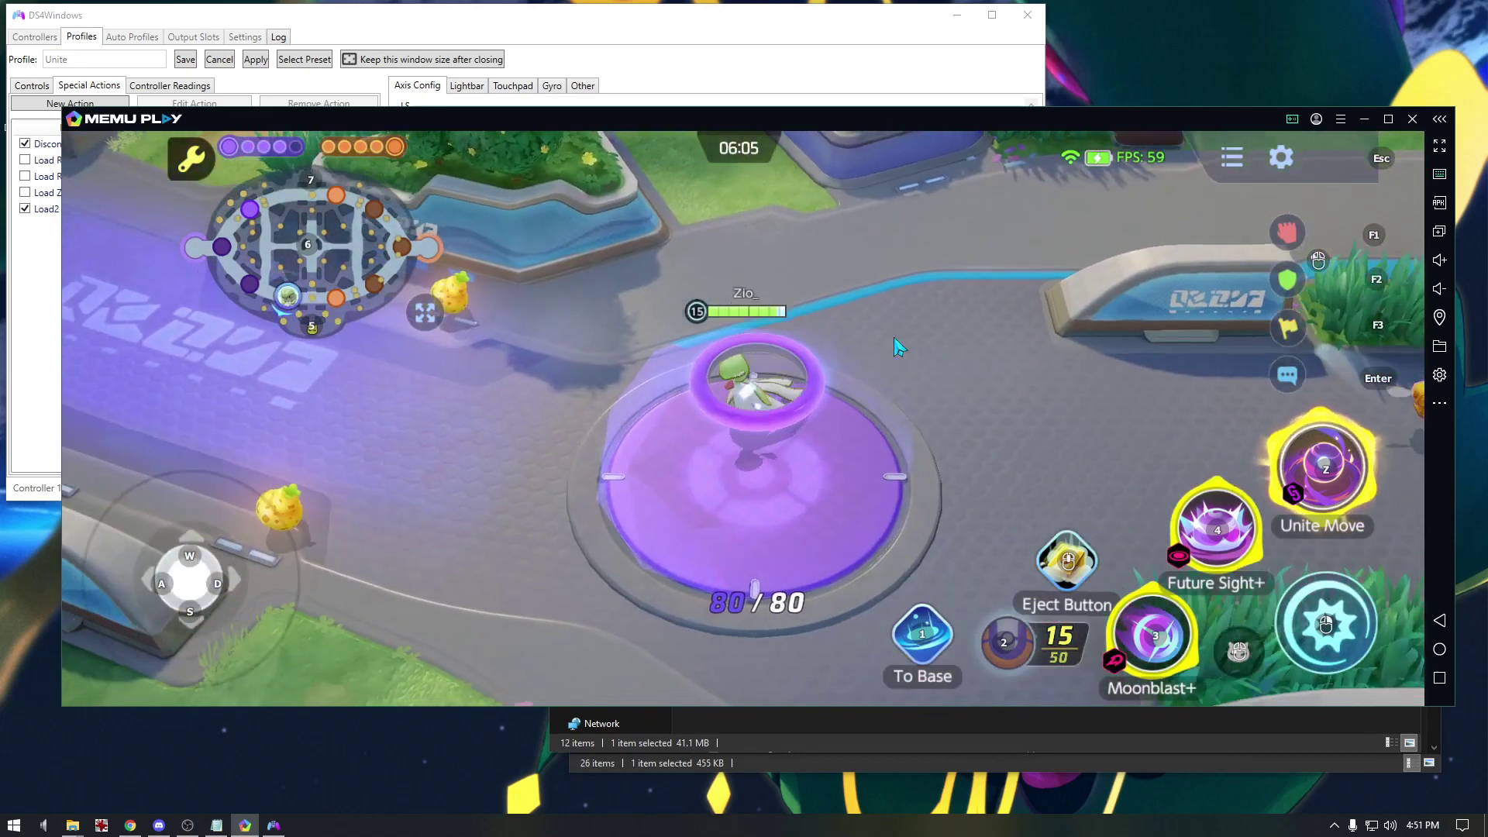
pyautogui.press('d')
pyautogui.press('a')
pyautogui.press('s')
pyautogui.press('d')
pyautogui.press('6')
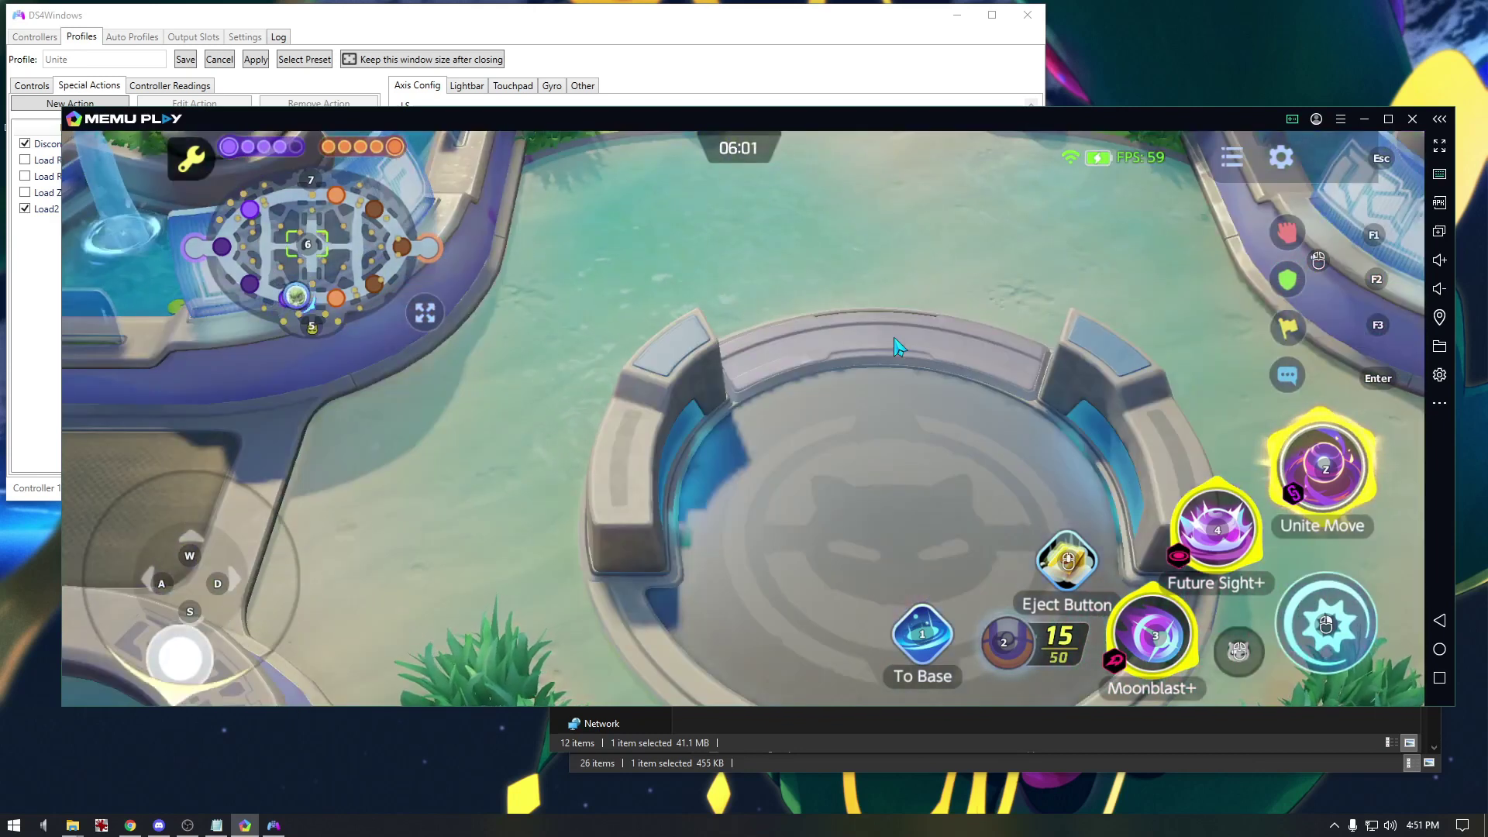
# - Test the center minimap jump again while moving the character in all directions over the goal zone
pyautogui.press('d')
pyautogui.press('w')
pyautogui.press('6')
pyautogui.press('d')
pyautogui.press('w')
pyautogui.press('a')
pyautogui.press('s')
pyautogui.press('d')
pyautogui.press('a')
pyautogui.press('w')
pyautogui.press('s')
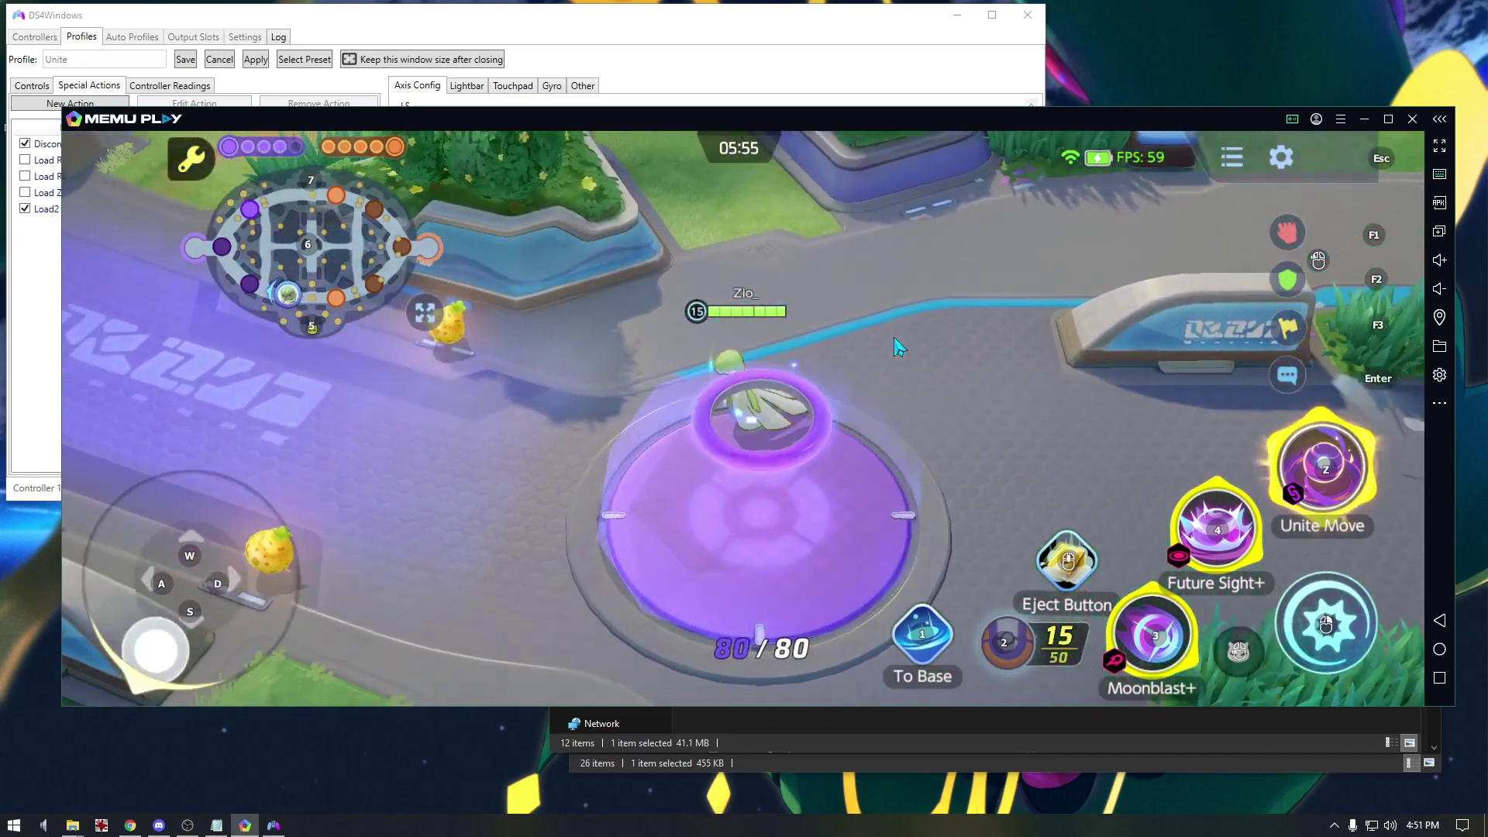
pyautogui.press('w')
pyautogui.press('a')
pyautogui.press('s')
pyautogui.press('d')
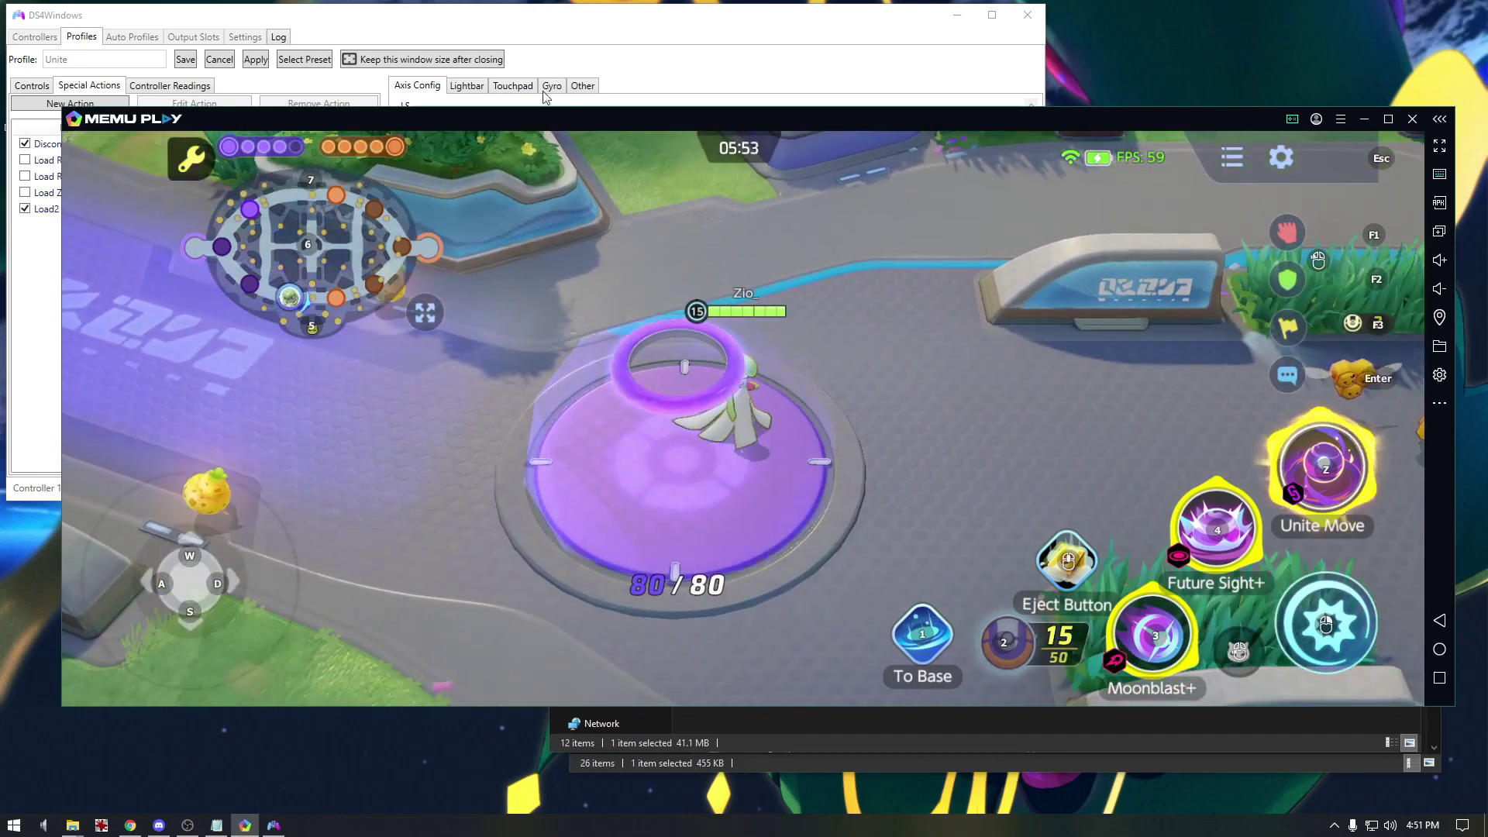
# - Return to DS4Windows, save the Unite profile and open the list of profiles
pyautogui.click(507, 48)
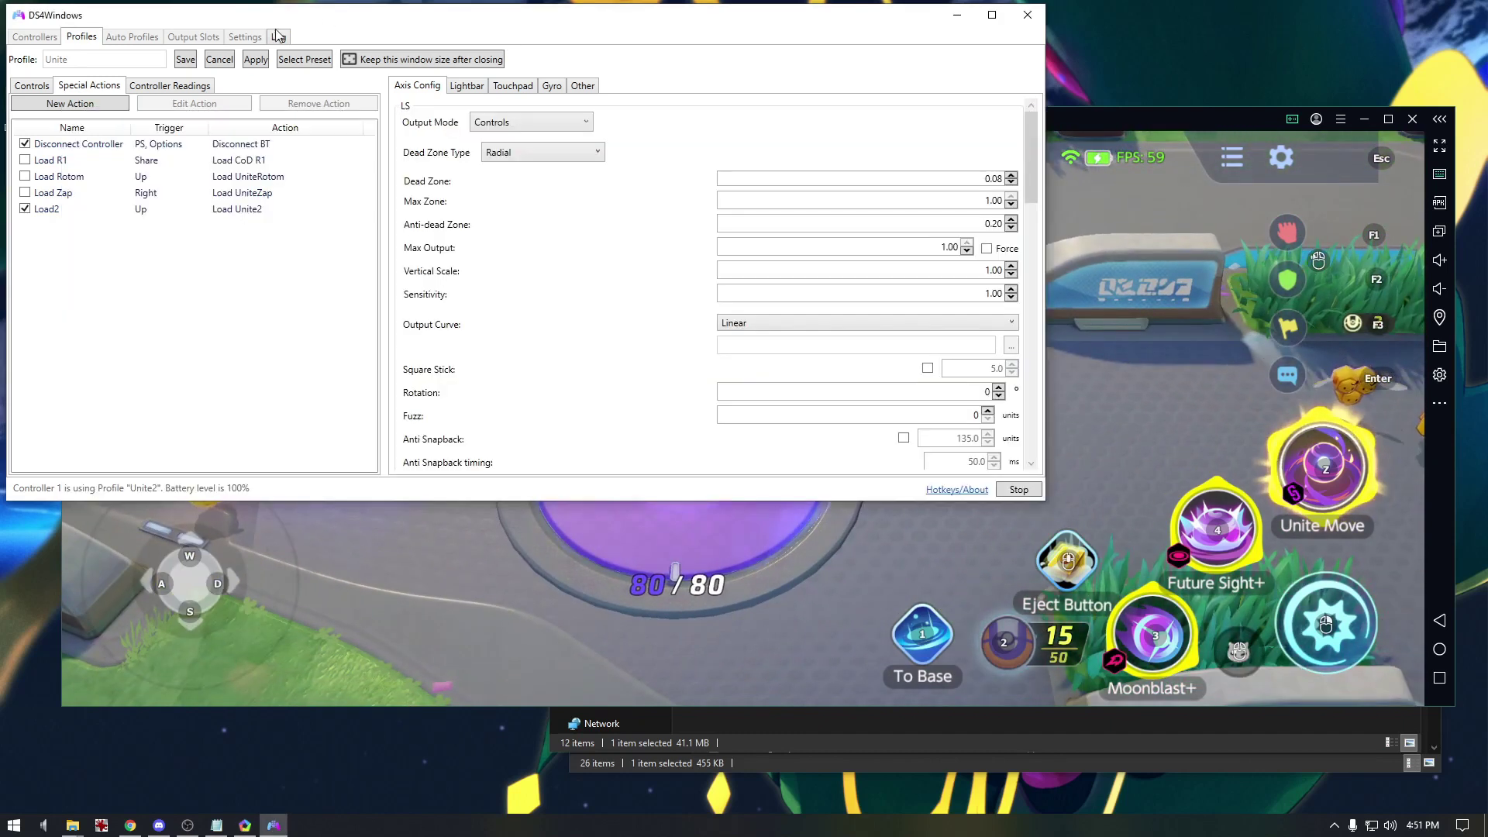
pyautogui.click(186, 60)
pyautogui.click(99, 38)
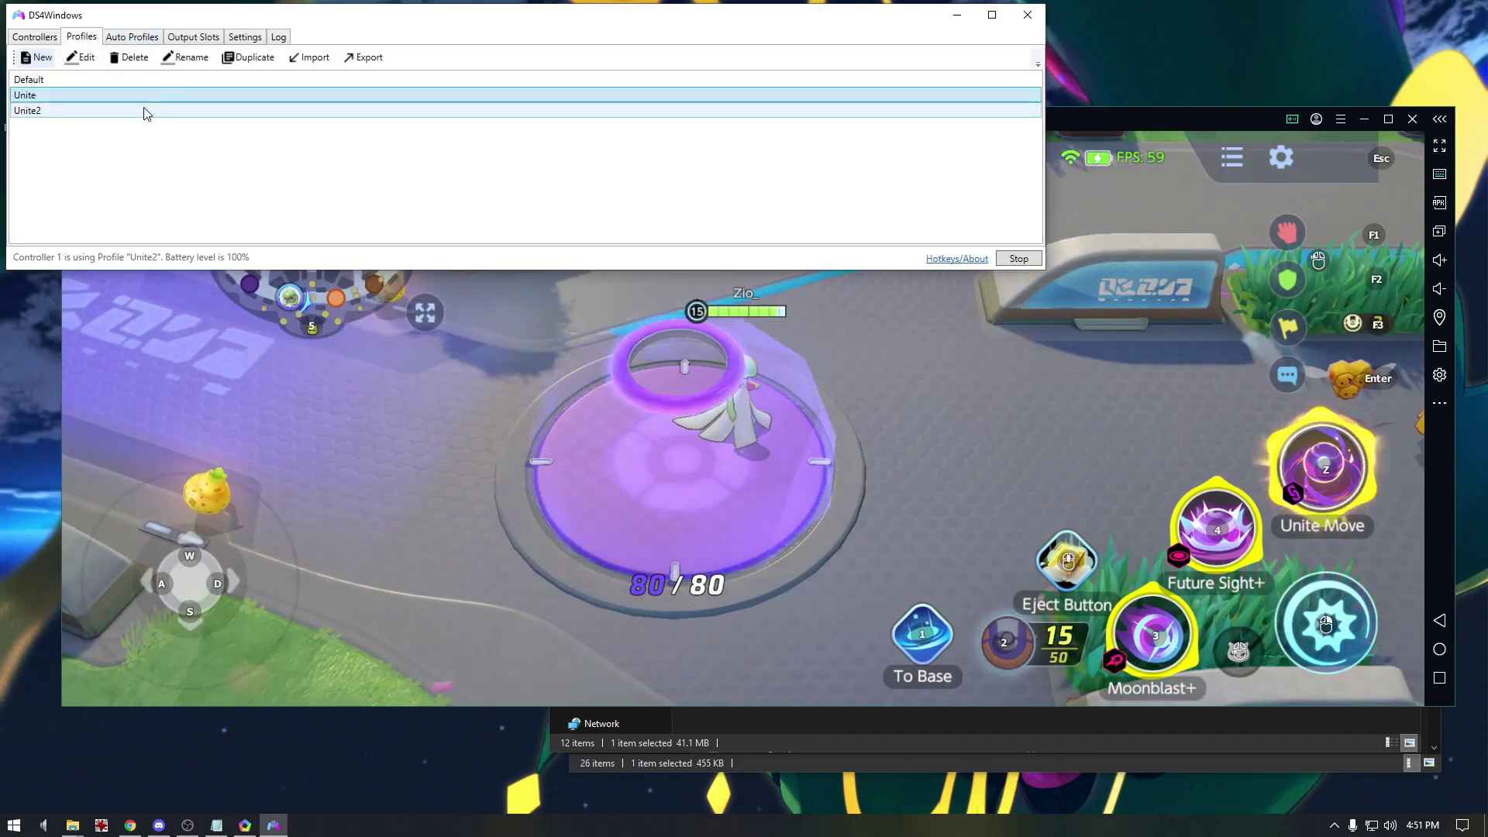
# - Open the Unite2 profile, set its lightbar colour to yellow #FFFFF500, save the profile and return to the game
pyautogui.doubleClick(153, 115)
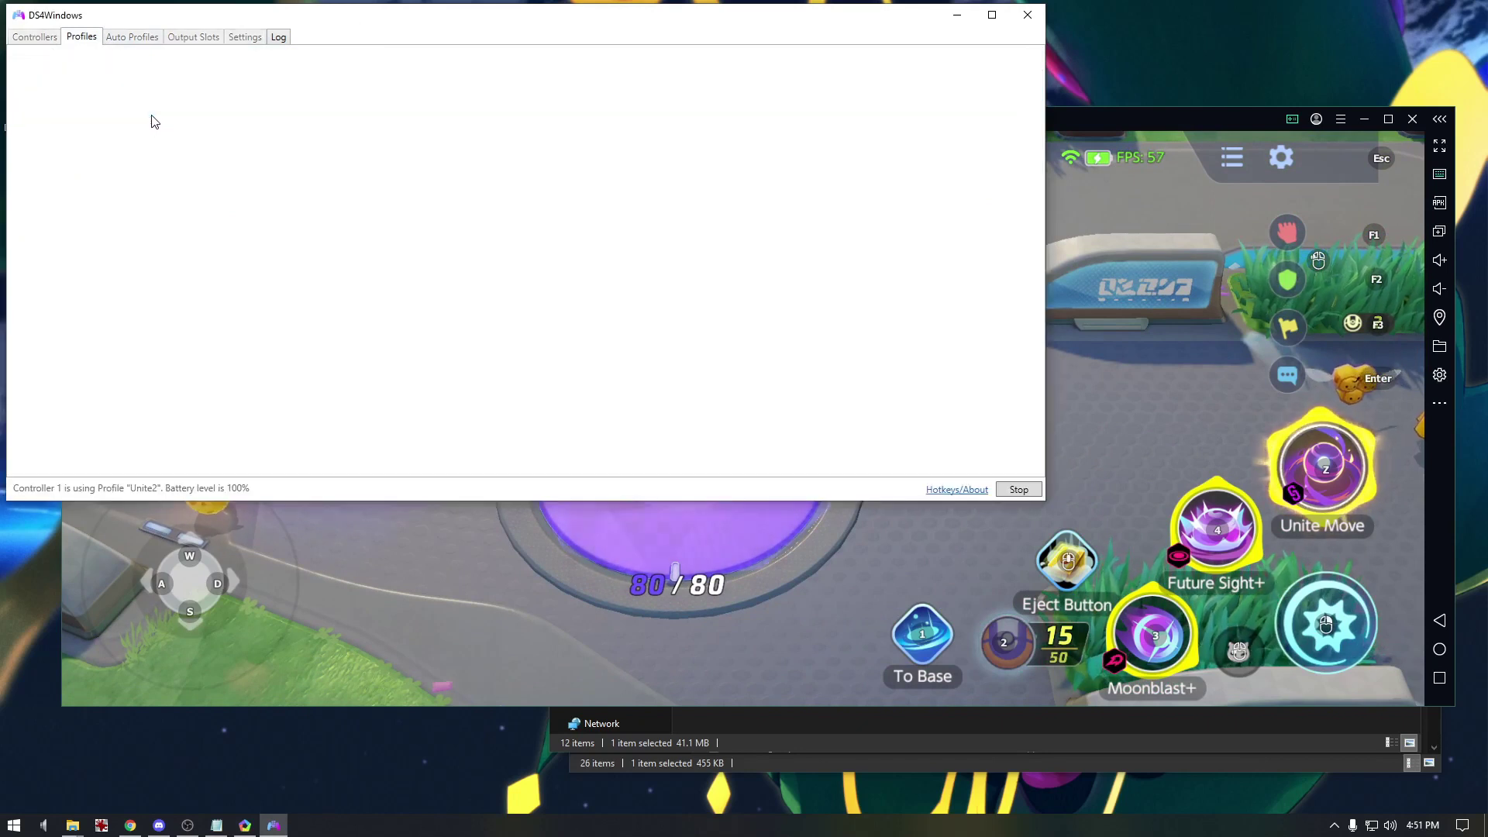
pyautogui.click(192, 132)
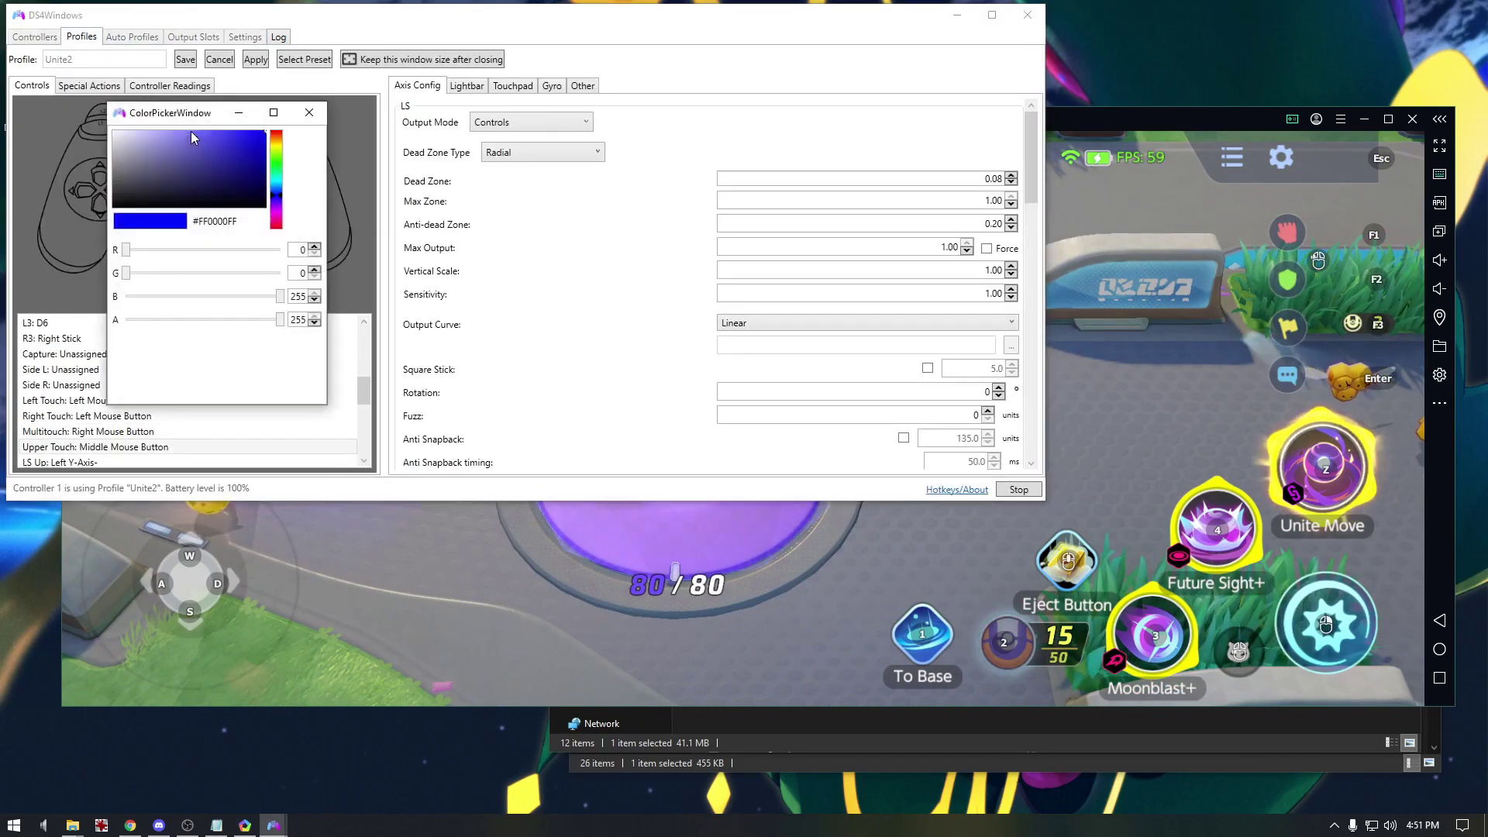
pyautogui.click(276, 139)
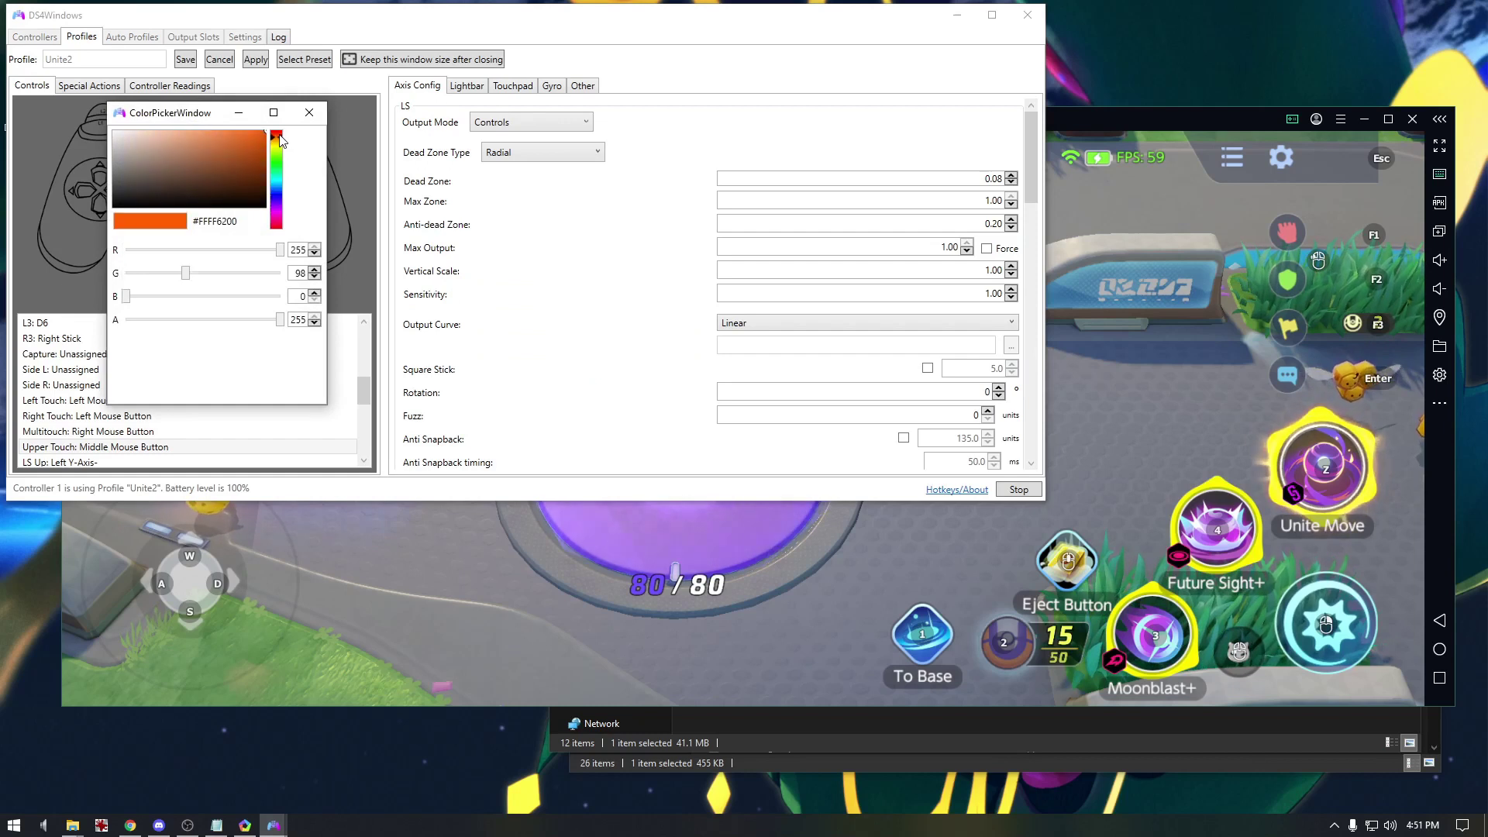
pyautogui.click(278, 147)
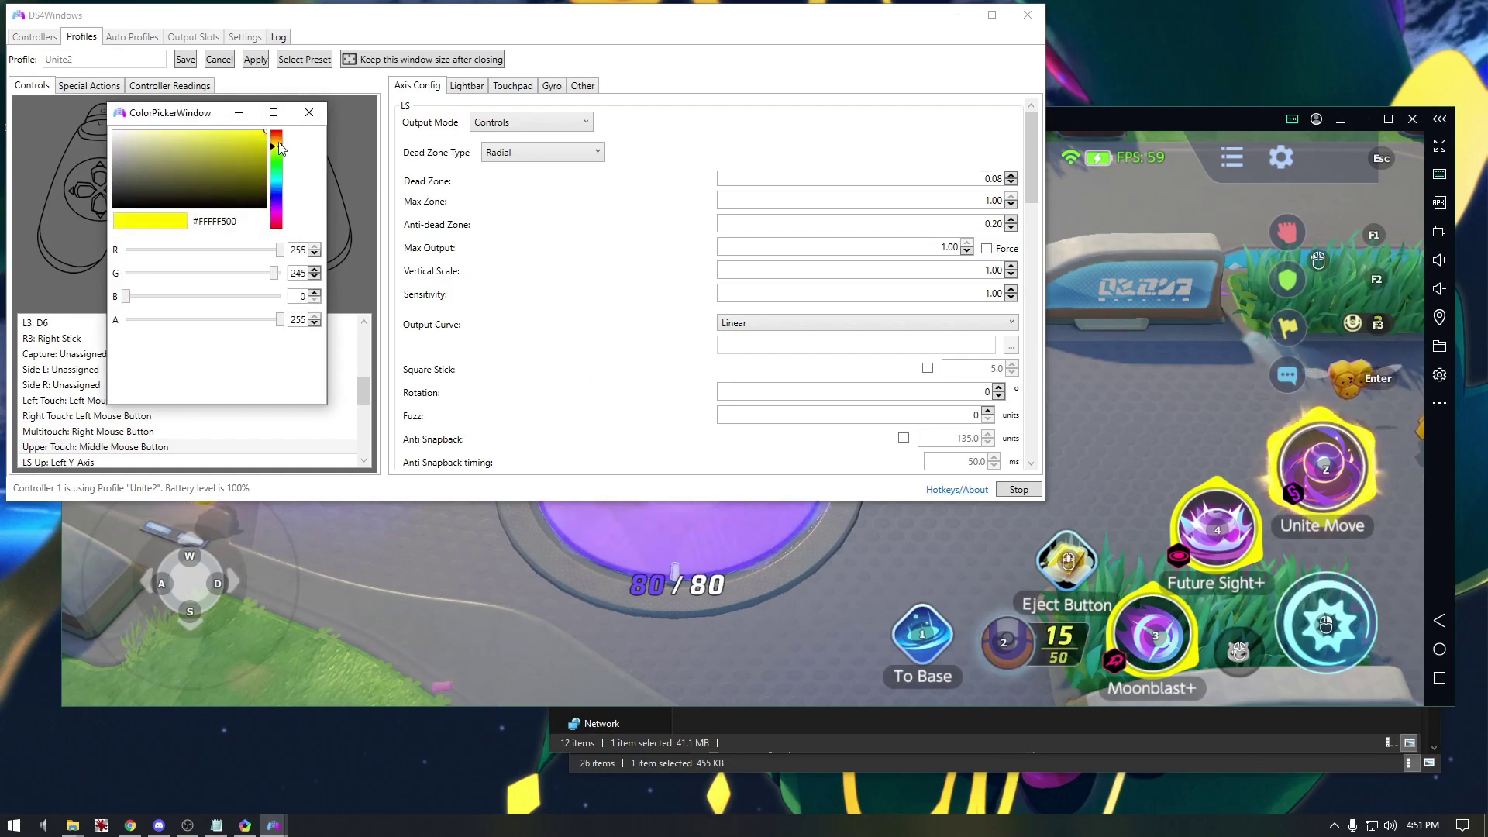
pyautogui.click(318, 114)
pyautogui.click(185, 60)
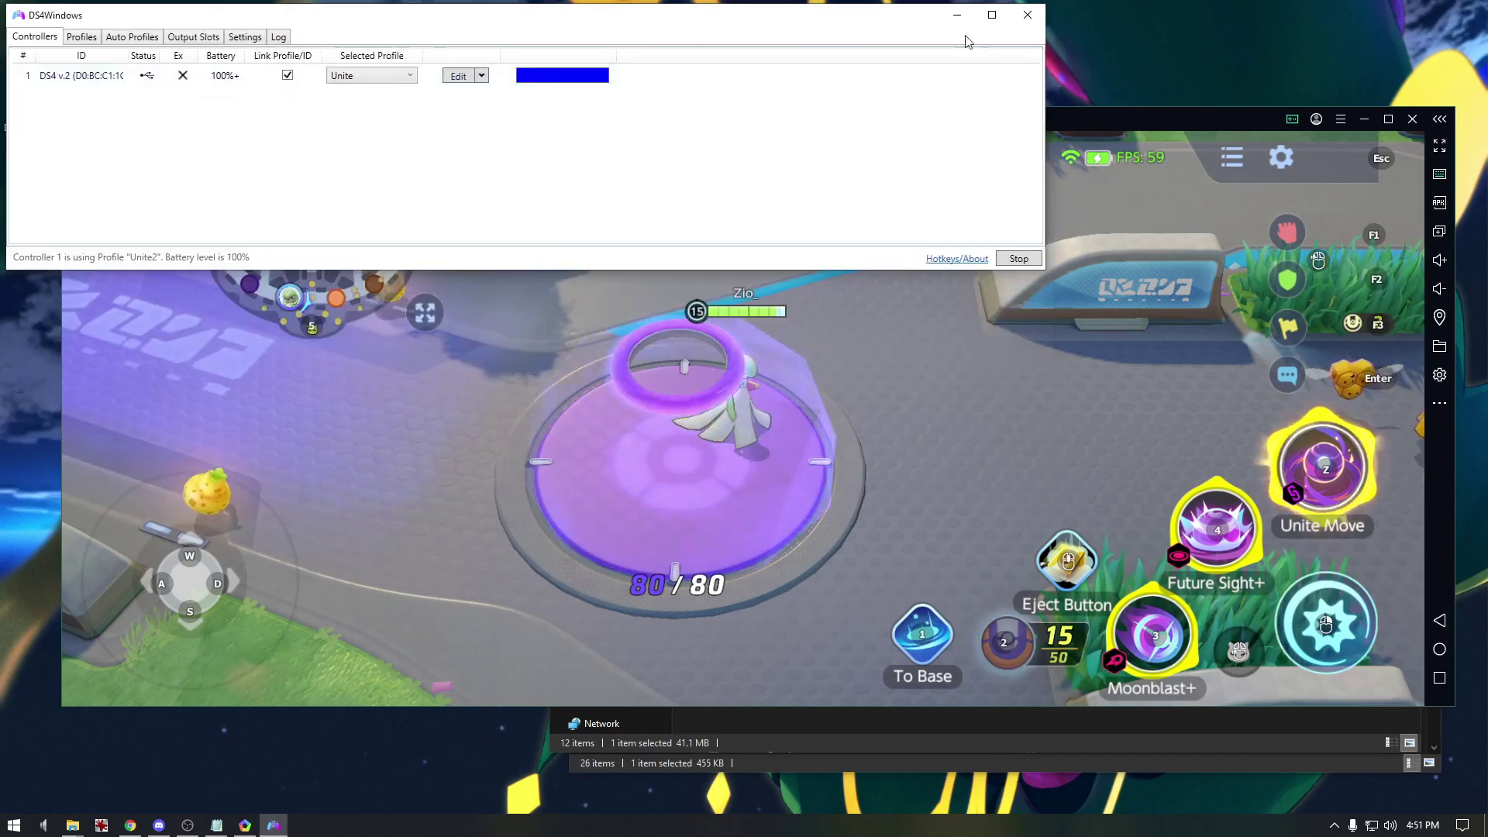
pyautogui.click(957, 15)
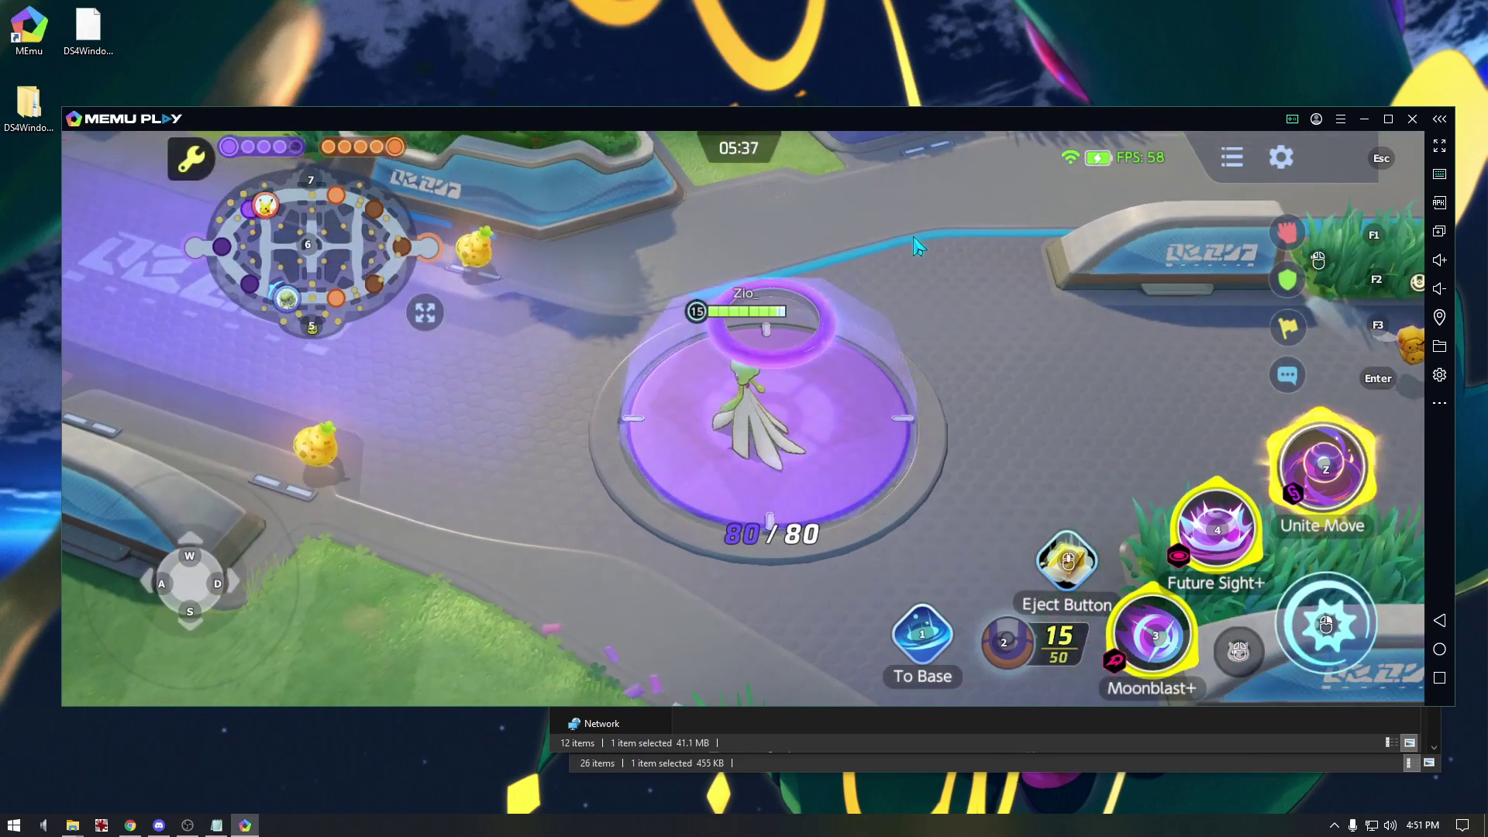
# - Run the character around the purple goal zone and test the jump to the minimap's lower edge at Drednaw
pyautogui.press('w')
pyautogui.press('a')
pyautogui.press('s')
pyautogui.press('d')
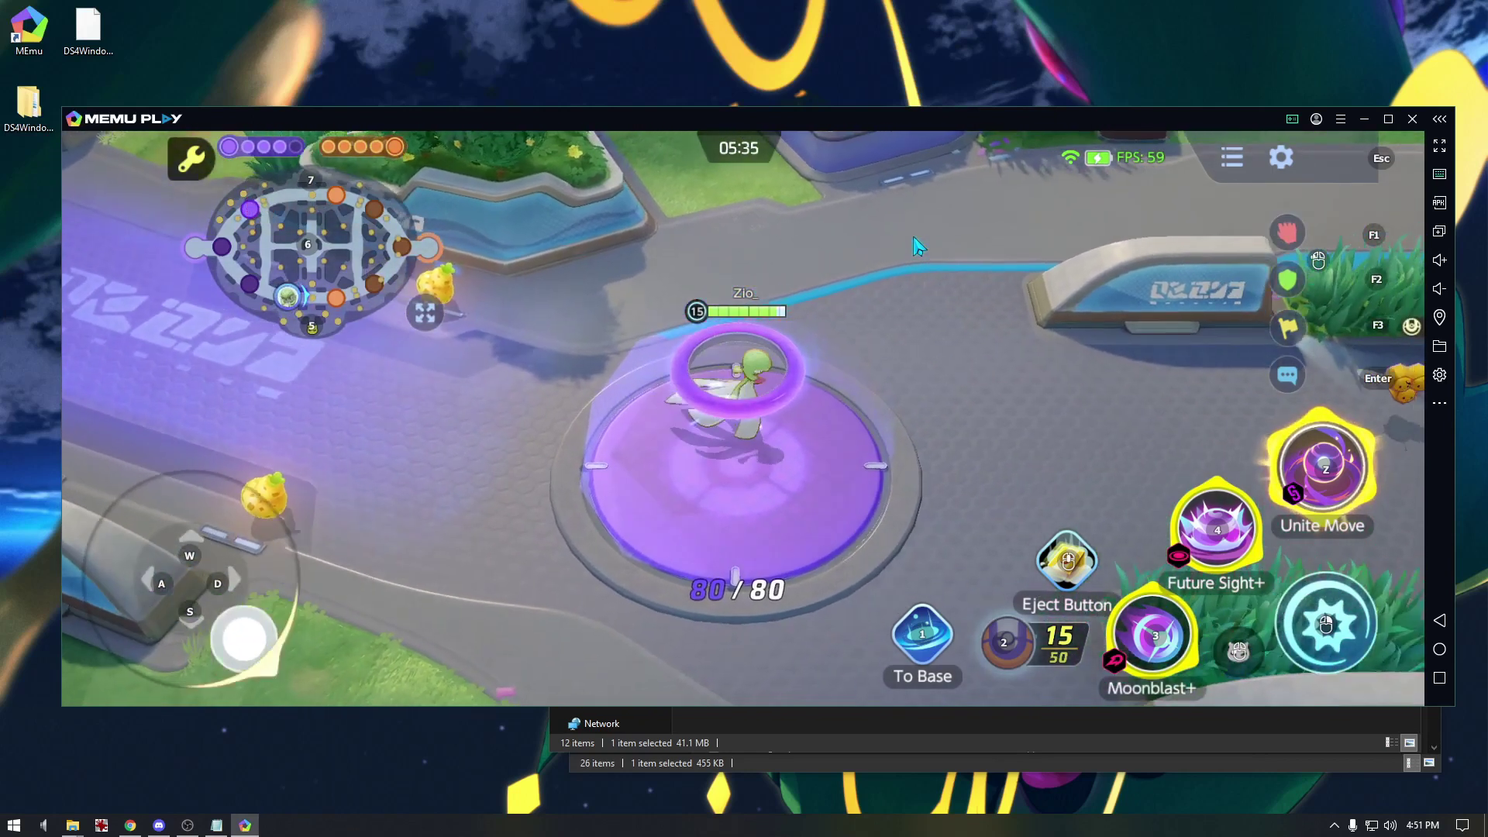
pyautogui.press('w')
pyautogui.press('d')
pyautogui.press('s')
pyautogui.press('d')
pyautogui.press('5')
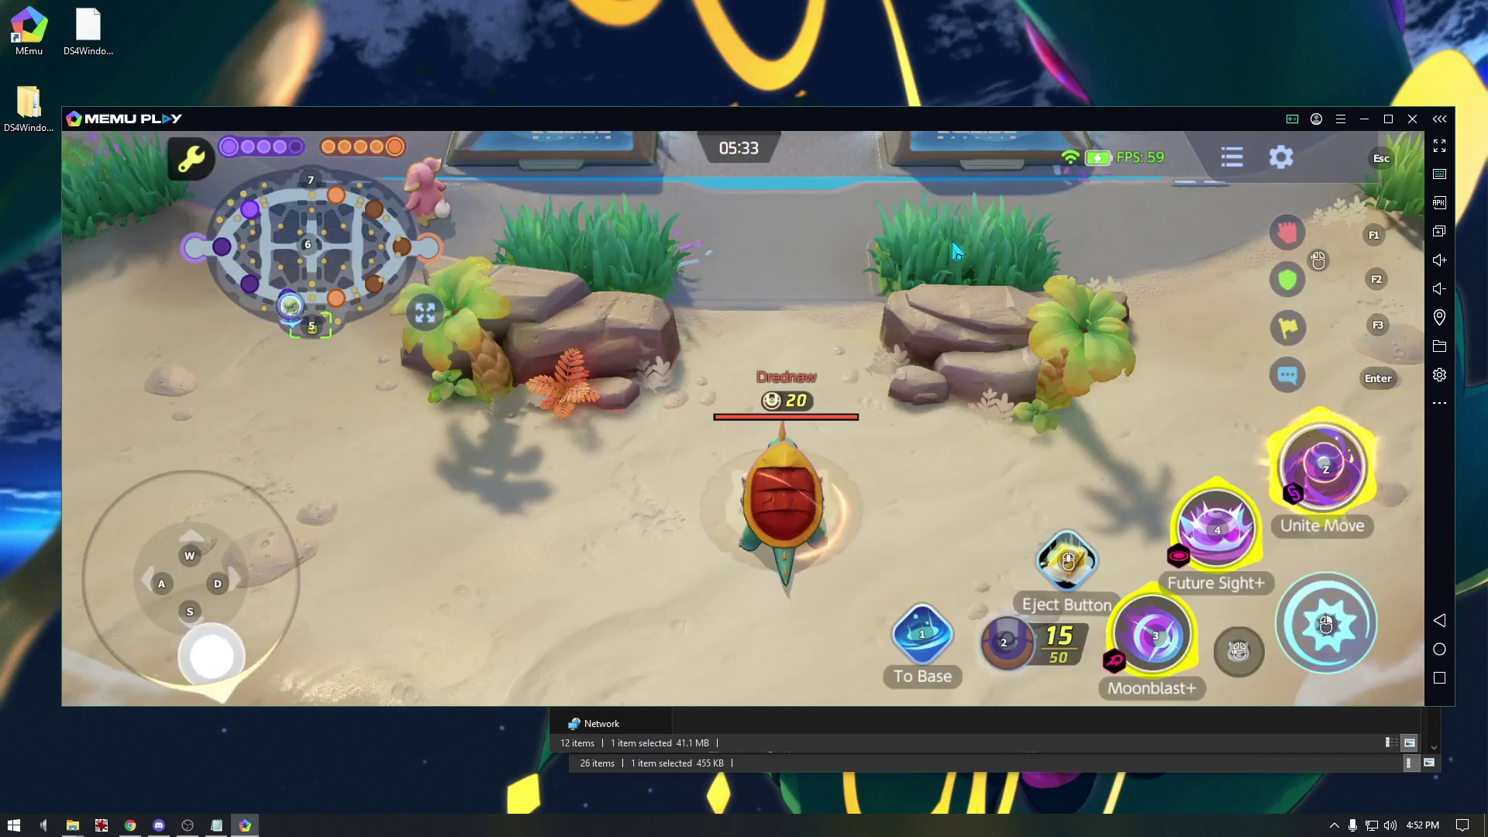
# - Run the character away from the purple goal zone and up into the tall grass beside the fountain
pyautogui.press('w')
pyautogui.press('d')
pyautogui.press('w')
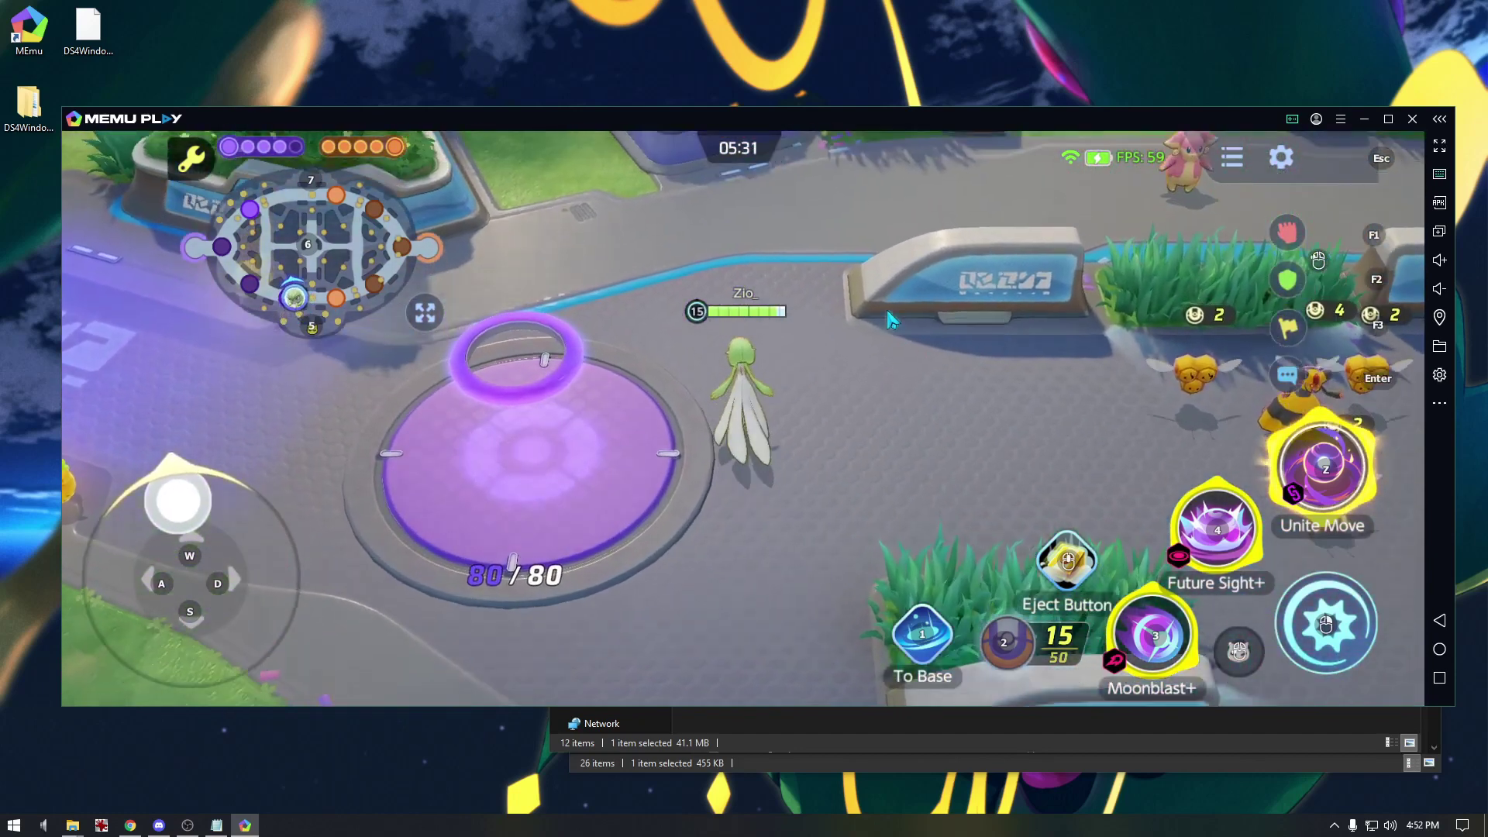
pyautogui.press('d')
pyautogui.press('w')
pyautogui.press('d')
pyautogui.press('w')
pyautogui.press('a')
pyautogui.press('d')
pyautogui.press('w')
pyautogui.rightClick(970, 339)
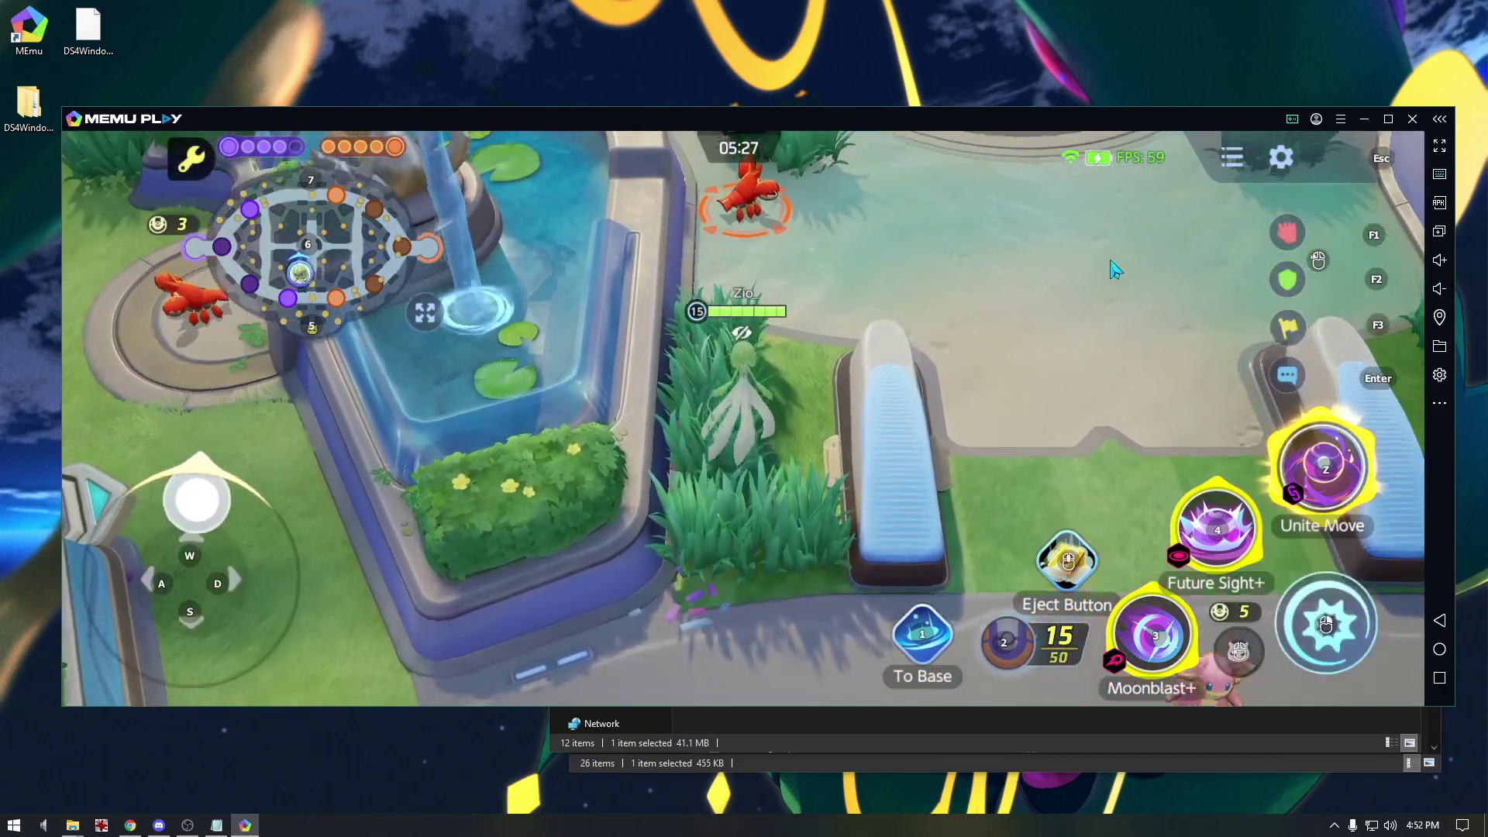
# - Test dragging the camera view while running the character to the round platform at the map's center
pyautogui.press('a')
pyautogui.moveTo(1113, 272); pyautogui.dragTo(1177, 184)
pyautogui.press('d')
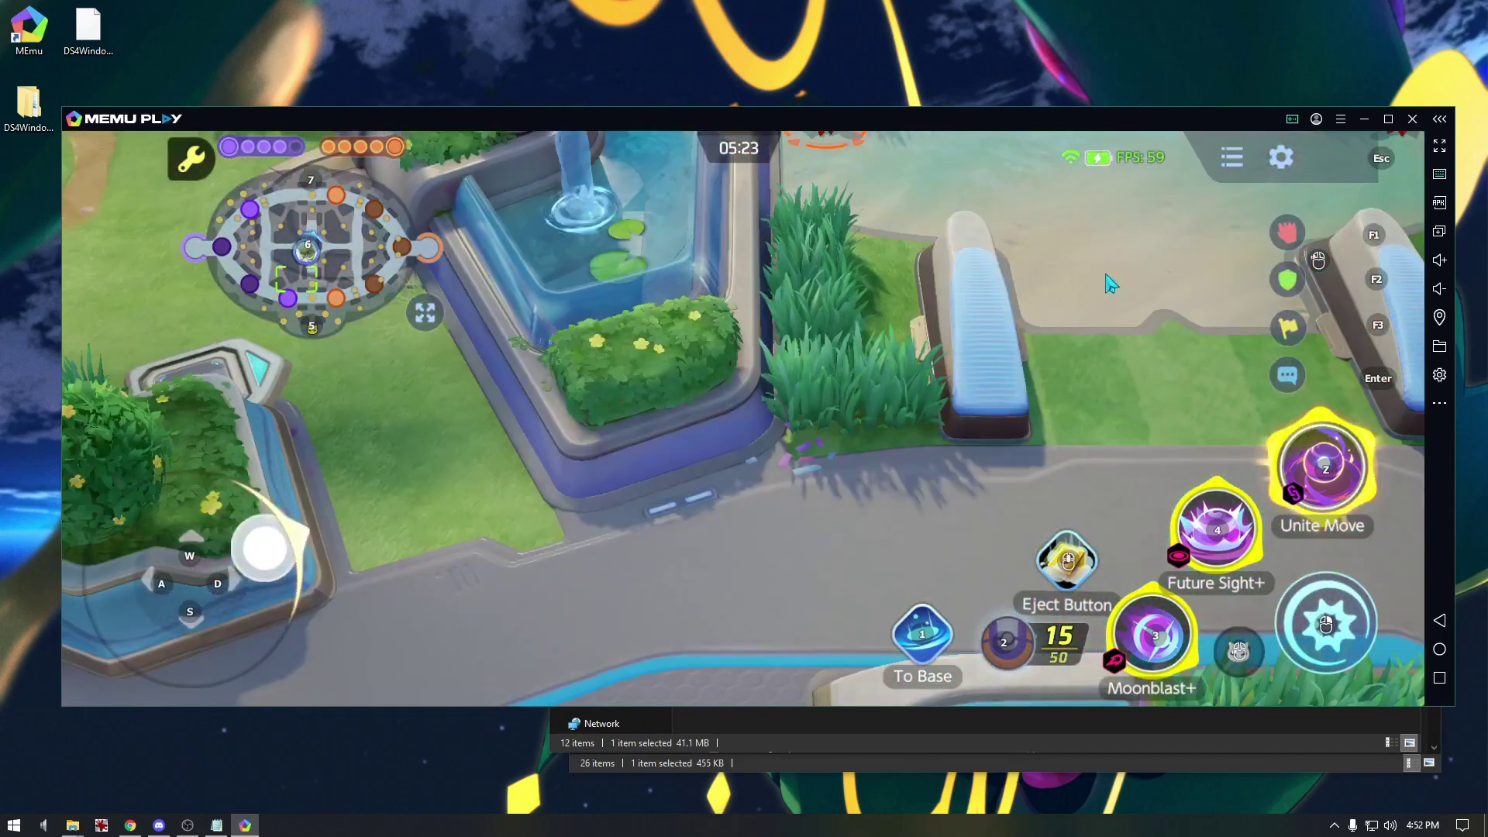
pyautogui.press('w')
pyautogui.press('a')
pyautogui.press('d')
pyautogui.press('w')
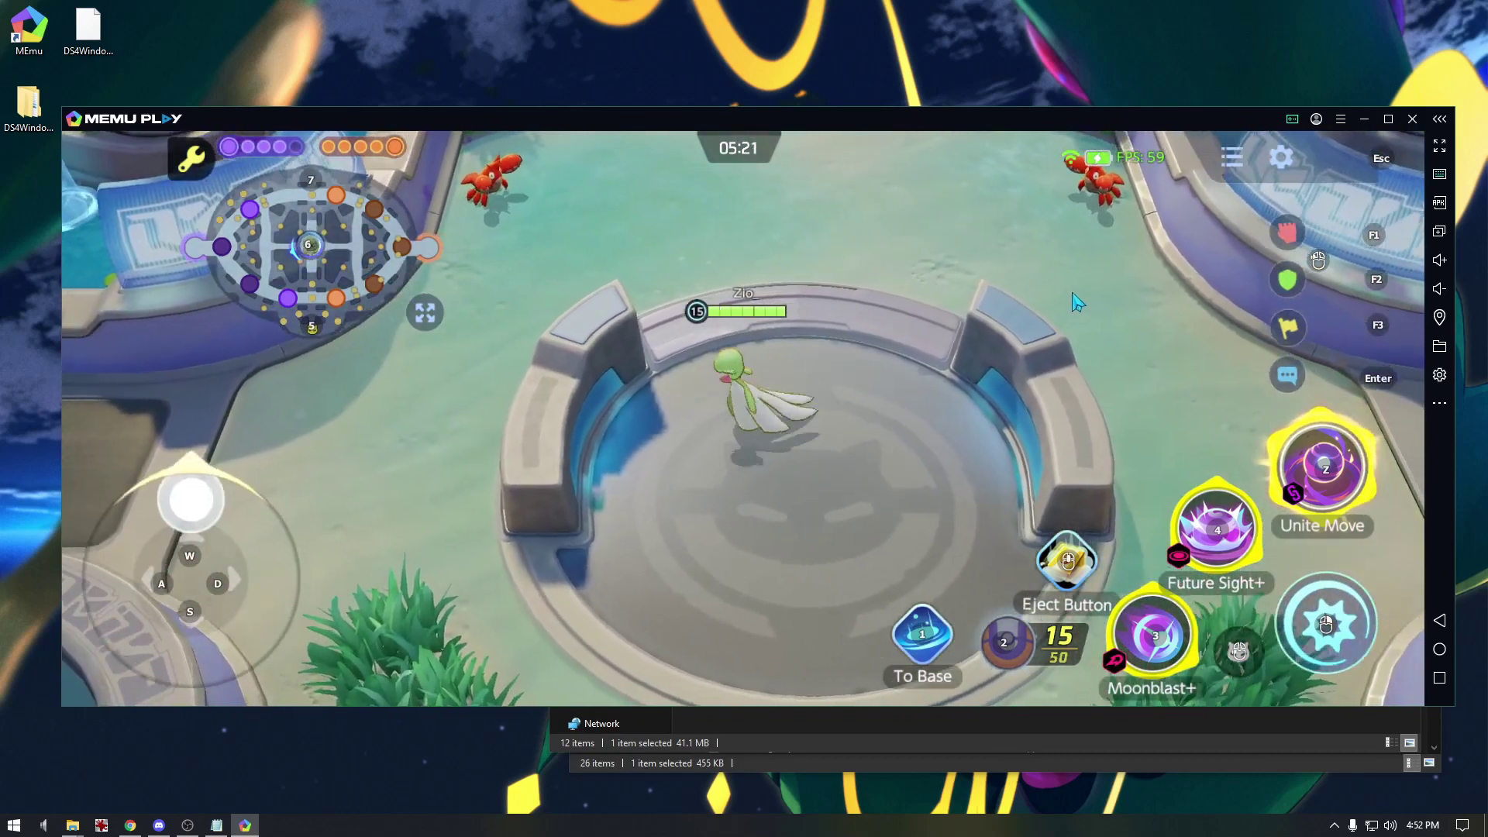
# - Run the character from the central platform across the water to the upper lane and into its grass patch
pyautogui.press('s')
pyautogui.press('w')
pyautogui.press('d')
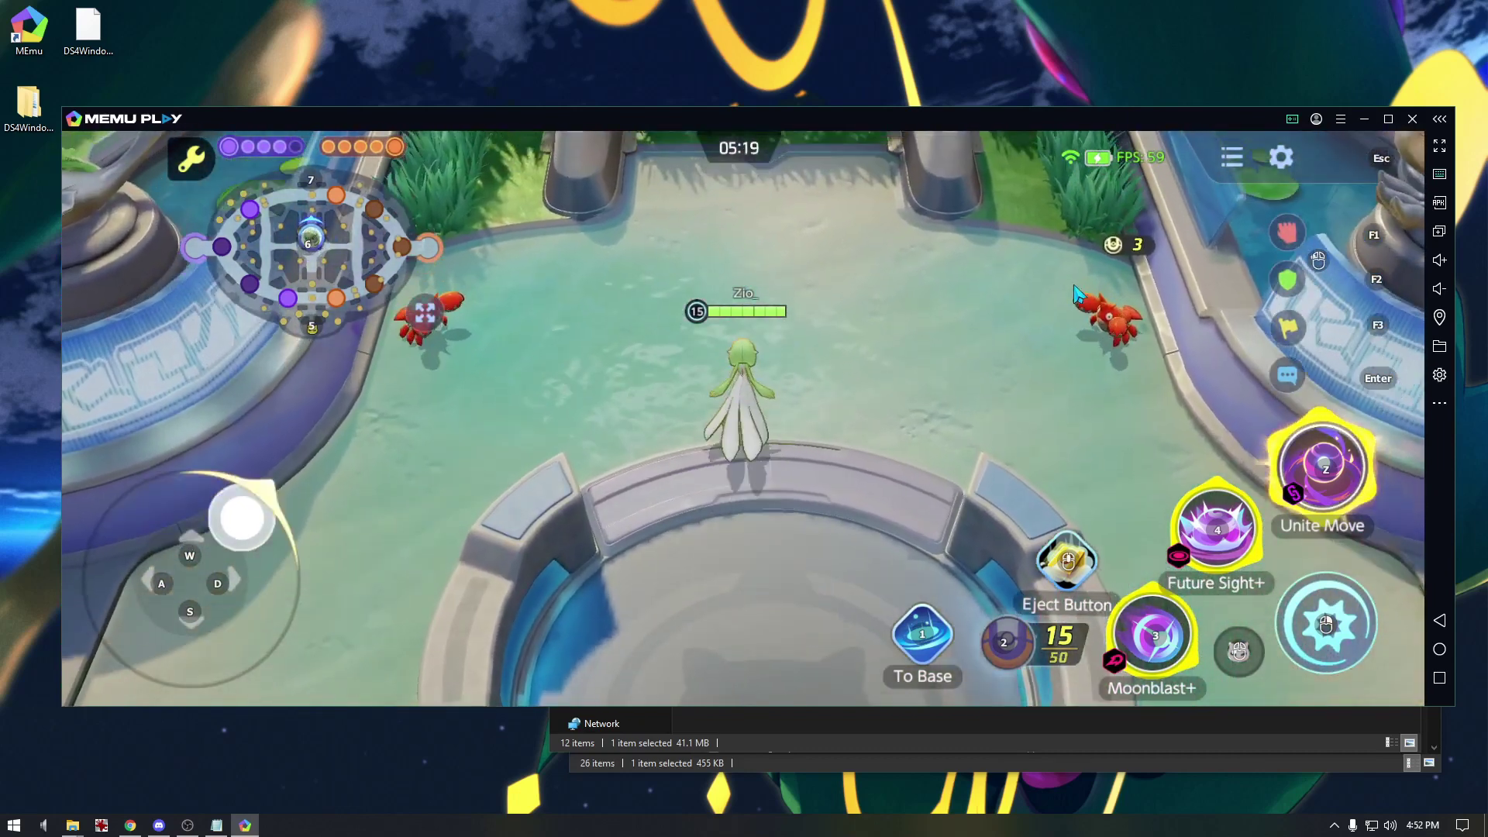
pyautogui.press('a')
pyautogui.press('w')
pyautogui.press('a')
pyautogui.press('d')
pyautogui.press('a')
pyautogui.press('w')
pyautogui.press('a')
pyautogui.press('s')
pyautogui.press('w')
pyautogui.press('d')
pyautogui.press('s')
pyautogui.press('w')
pyautogui.press('a')
pyautogui.press('d')
pyautogui.press('a')
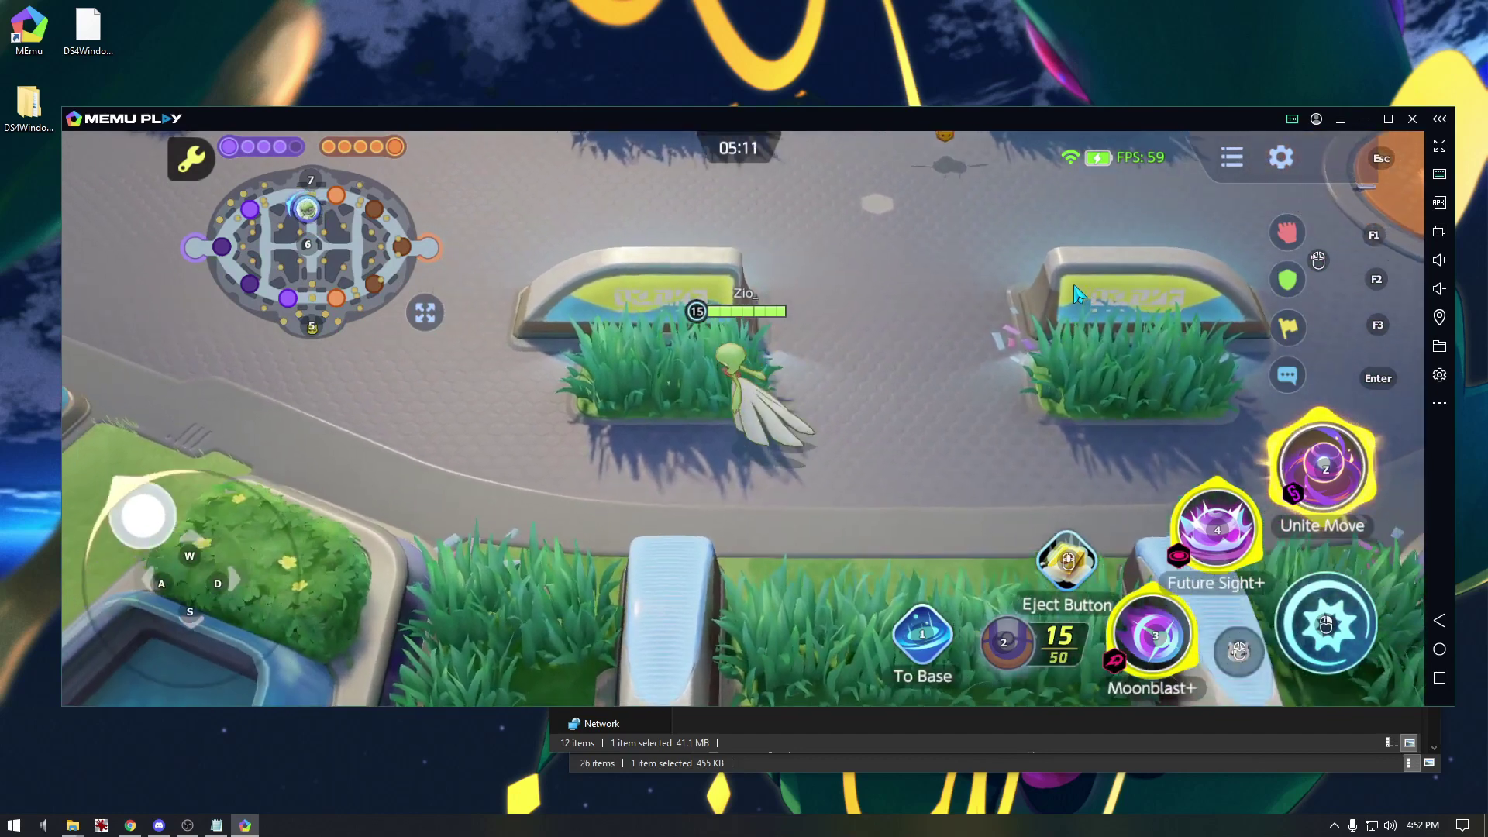
pyautogui.press('a')
pyautogui.press('s')
pyautogui.press('d')
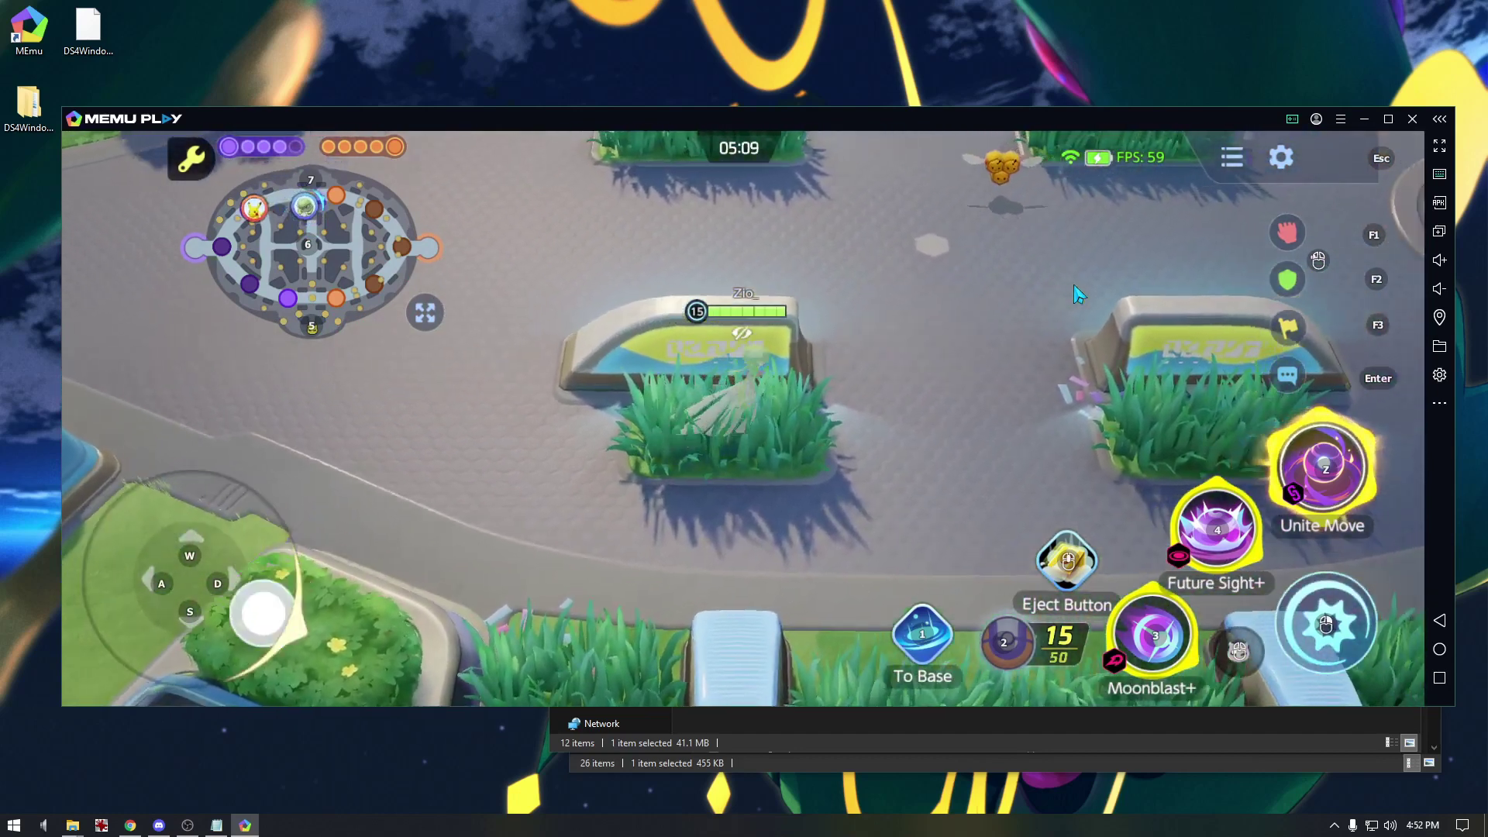